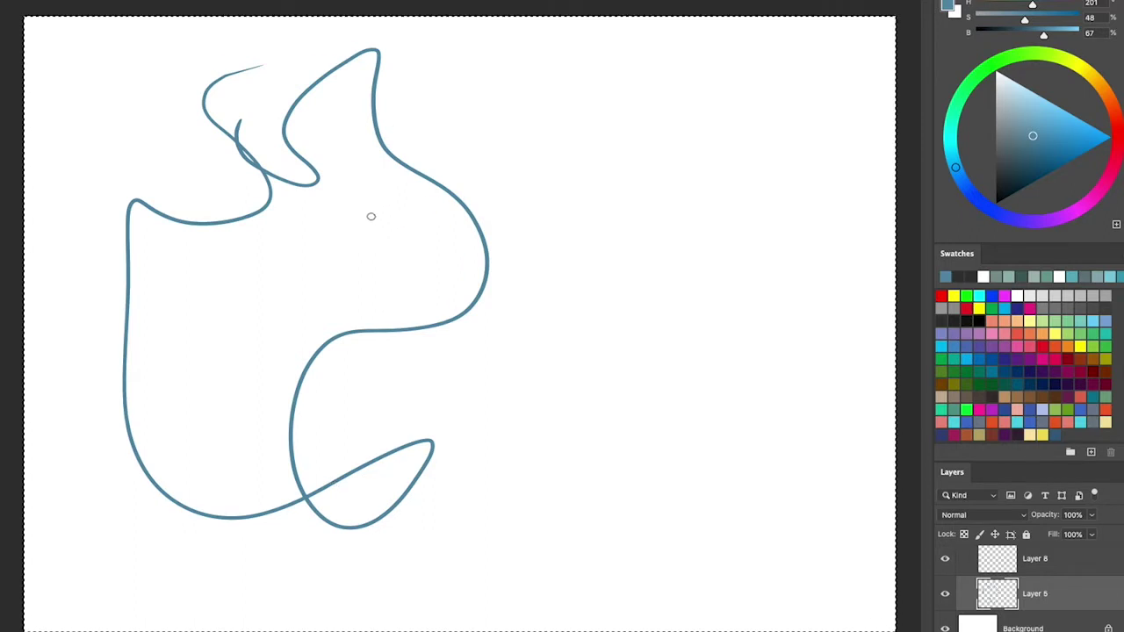
Sketch two small eyes and a curved smile on the left creature, and mark its neck with a double line between head and body
{"action": "left_click_drag", "start_coordinate": [355, 211], "coordinate": [421, 213]}
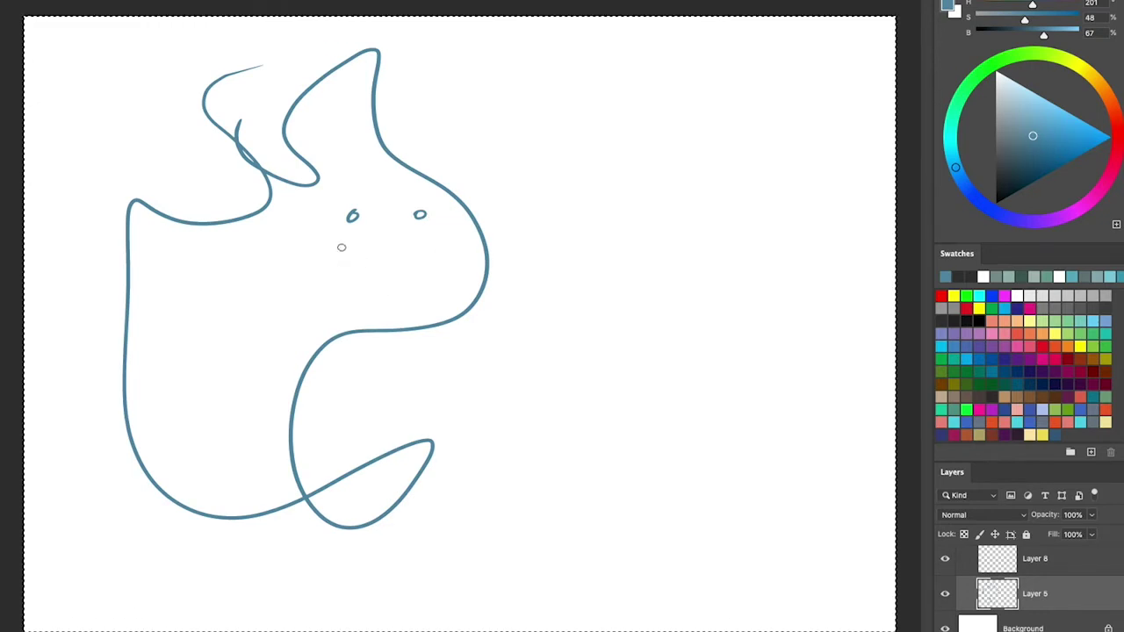
{"action": "left_click_drag", "start_coordinate": [342, 248], "coordinate": [370, 266]}
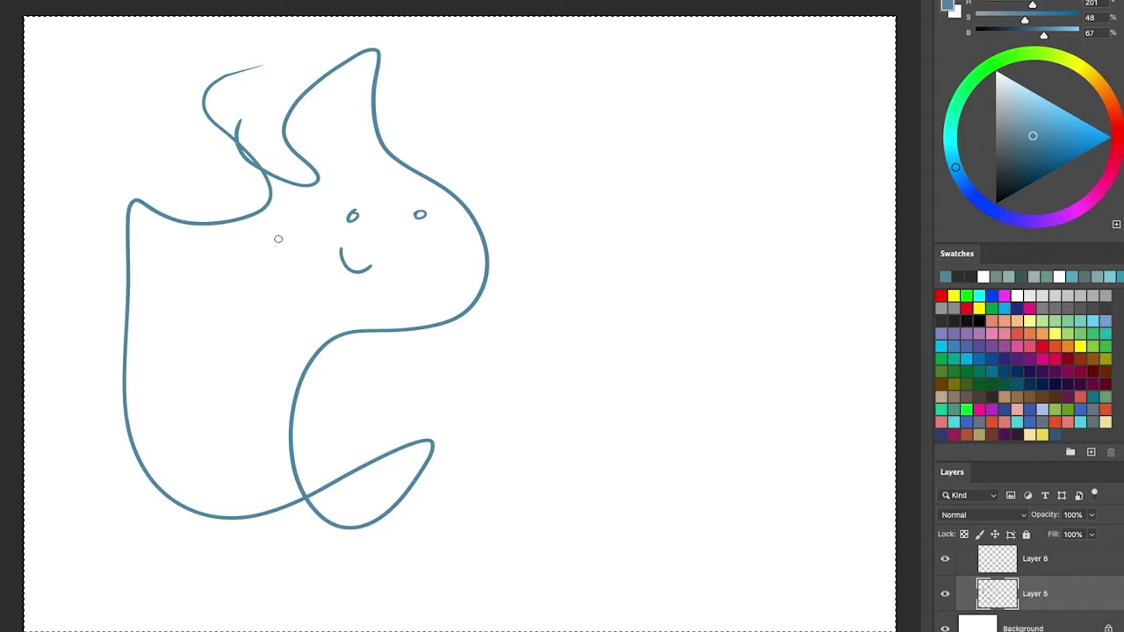
{"action": "left_click_drag", "start_coordinate": [256, 215], "coordinate": [332, 350]}
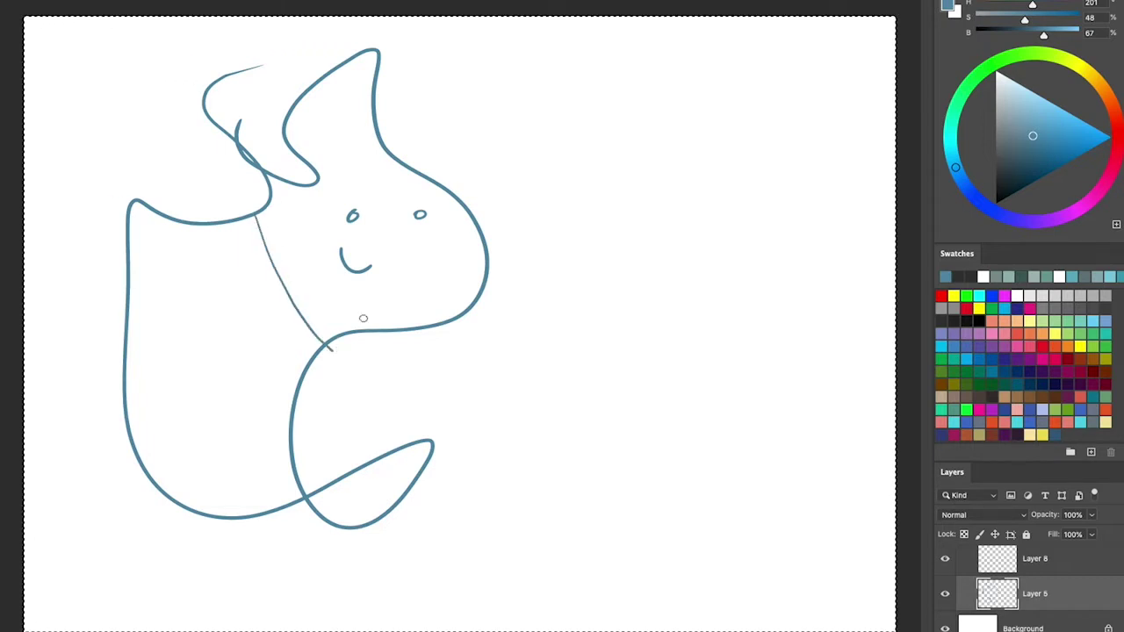
{"action": "left_click_drag", "start_coordinate": [259, 214], "coordinate": [326, 349]}
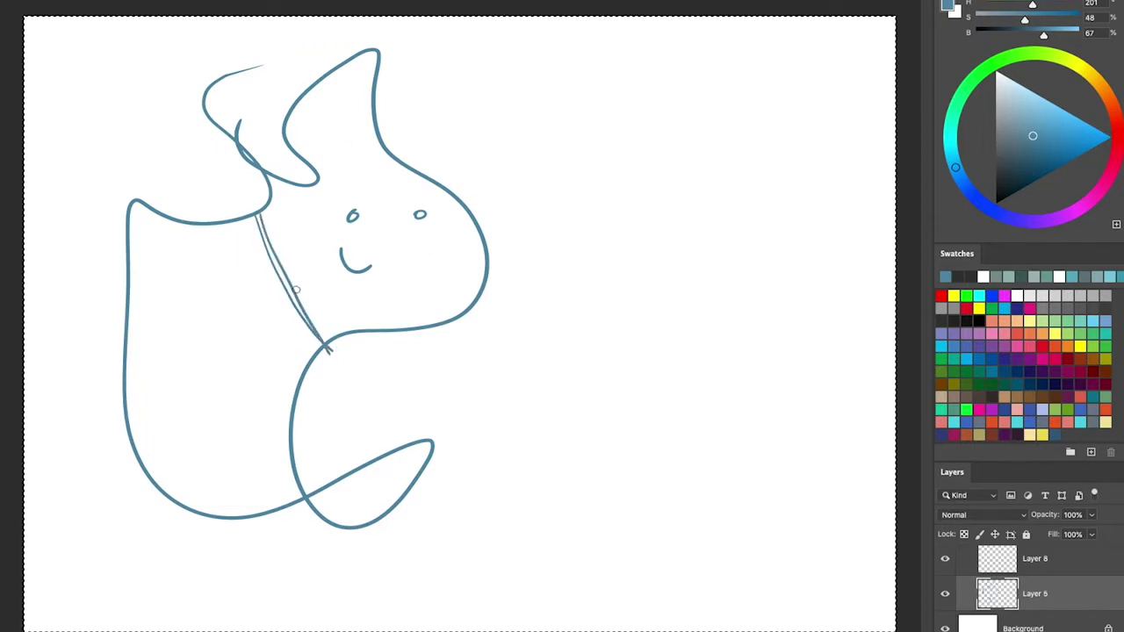
Draw inner-ear shapes in both ears of the left creature and close the outline of its rear ear
{"action": "left_click_drag", "start_coordinate": [331, 158], "coordinate": [341, 92]}
{"action": "left_click_drag", "start_coordinate": [352, 98], "coordinate": [350, 160]}
{"action": "left_click_drag", "start_coordinate": [252, 68], "coordinate": [269, 175]}
{"action": "left_click_drag", "start_coordinate": [211, 122], "coordinate": [281, 184]}
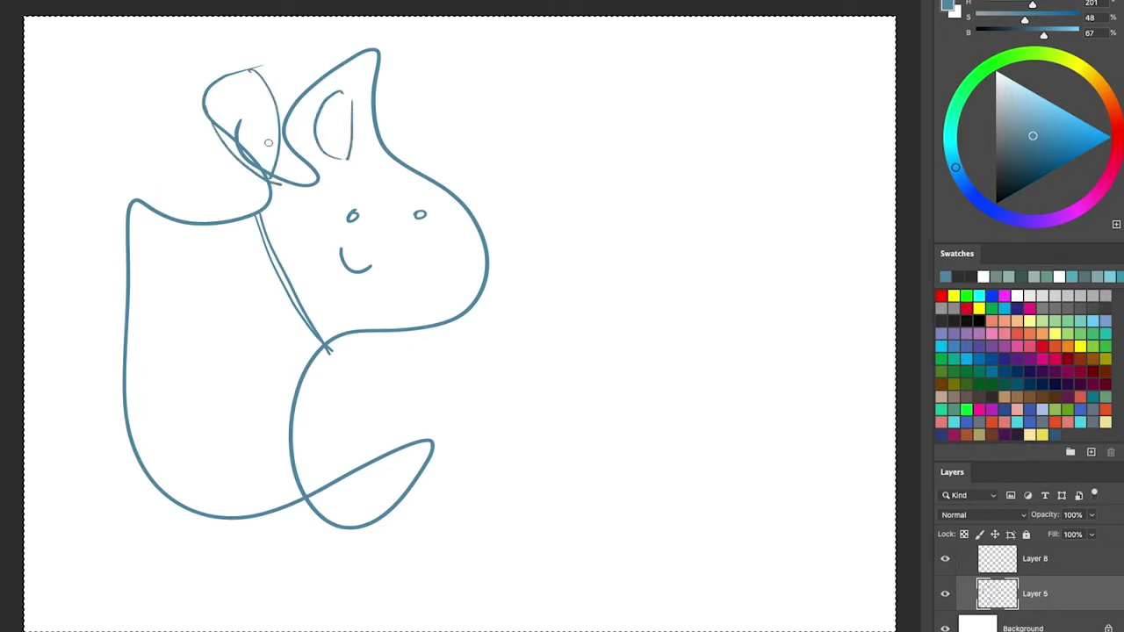
{"action": "left_click_drag", "start_coordinate": [239, 121], "coordinate": [268, 172]}
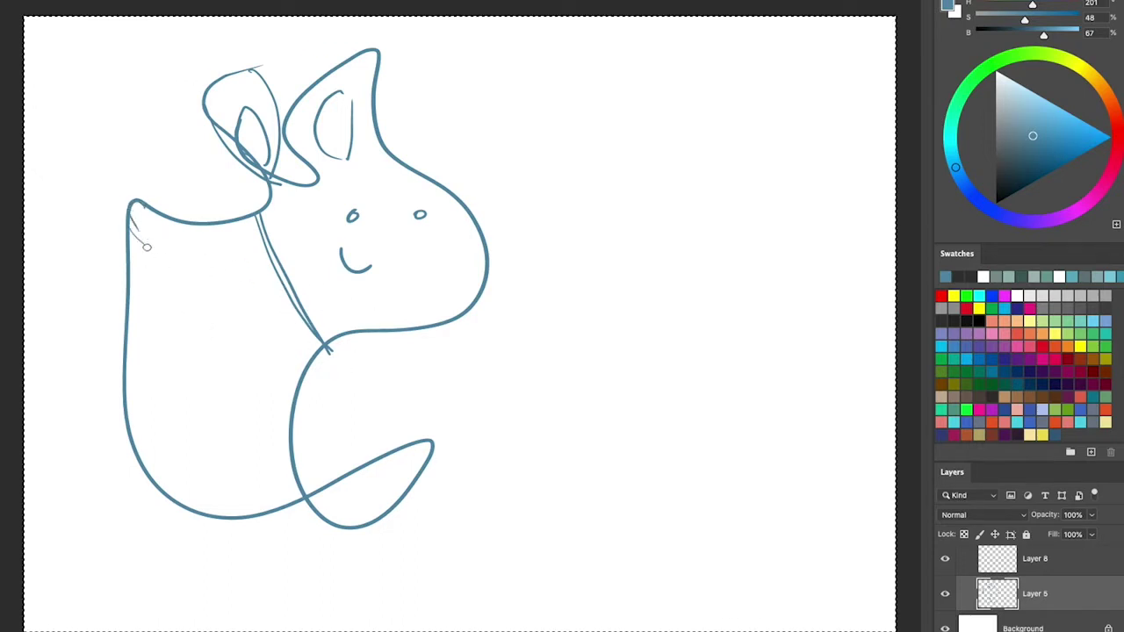
Round off the left creature's upper back beside the pointed fin and add a small pointed fin on its chest
{"action": "mouse_move", "coordinate": [180, 224]}
{"action": "left_mouse_down"}
{"action": "mouse_move", "coordinate": [130, 309]}
{"action": "mouse_move", "coordinate": [206, 220]}
{"action": "mouse_move", "coordinate": [125, 338]}
{"action": "left_mouse_up"}
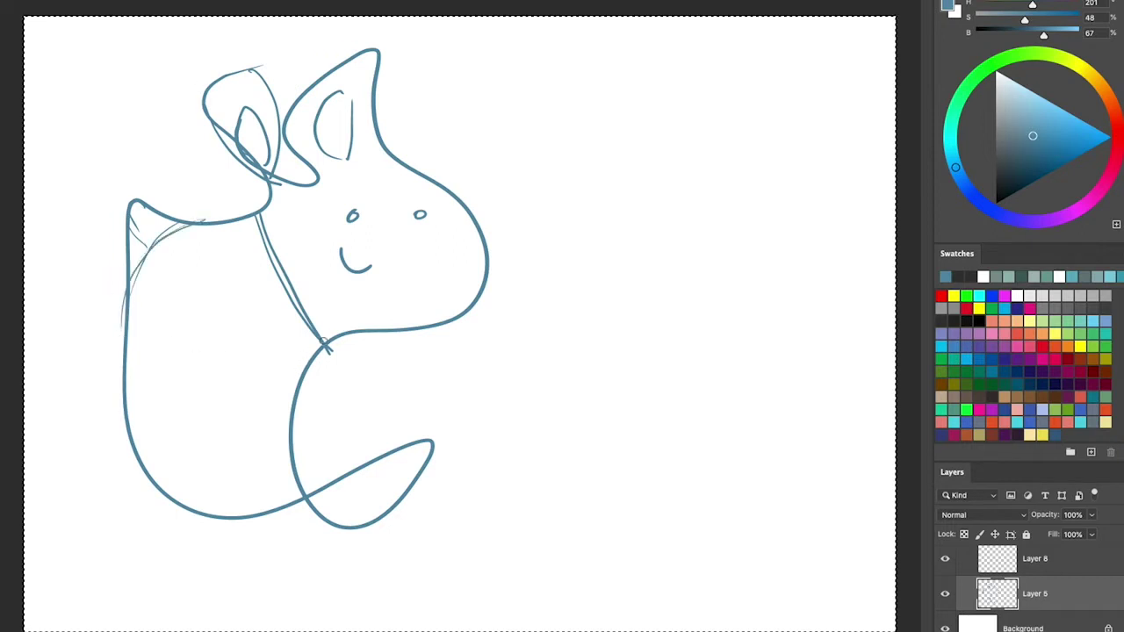
{"action": "left_click_drag", "start_coordinate": [326, 343], "coordinate": [286, 412]}
{"action": "mouse_move", "coordinate": [316, 362]}
{"action": "left_mouse_down"}
{"action": "mouse_move", "coordinate": [368, 378]}
{"action": "mouse_move", "coordinate": [304, 385]}
{"action": "mouse_move", "coordinate": [351, 393]}
{"action": "mouse_move", "coordinate": [310, 389]}
{"action": "left_mouse_up"}
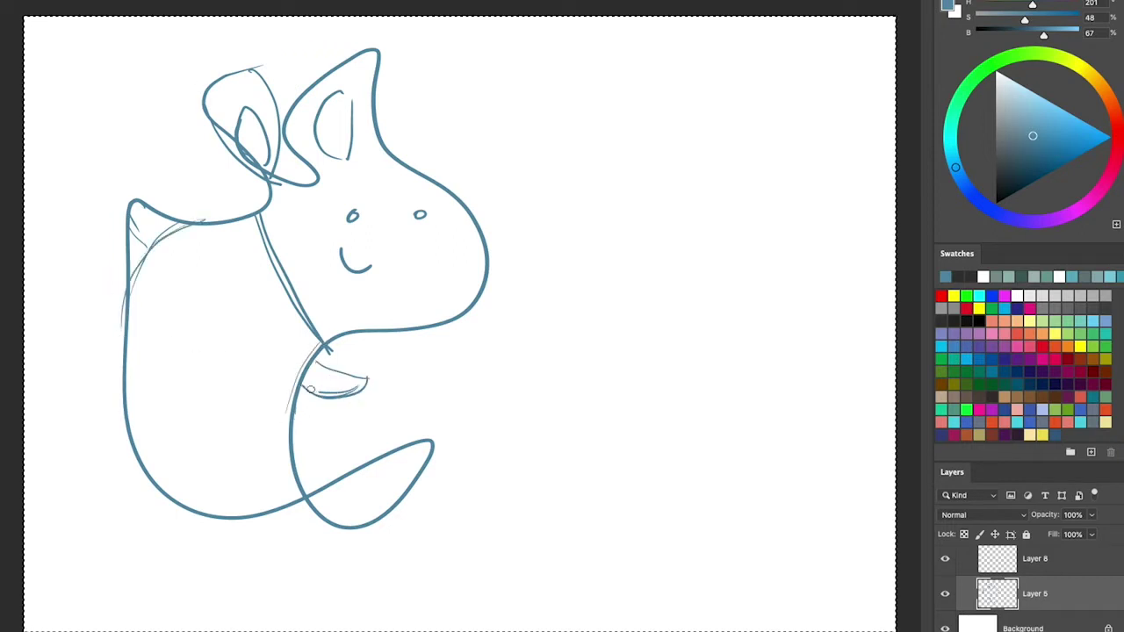
Rework the left creature's back and underside contour down to the tail, and add short fin lines inside the tail
{"action": "left_click_drag", "start_coordinate": [178, 232], "coordinate": [128, 317]}
{"action": "mouse_move", "coordinate": [146, 244]}
{"action": "left_mouse_down"}
{"action": "mouse_move", "coordinate": [132, 431]}
{"action": "mouse_move", "coordinate": [260, 501]}
{"action": "left_mouse_up"}
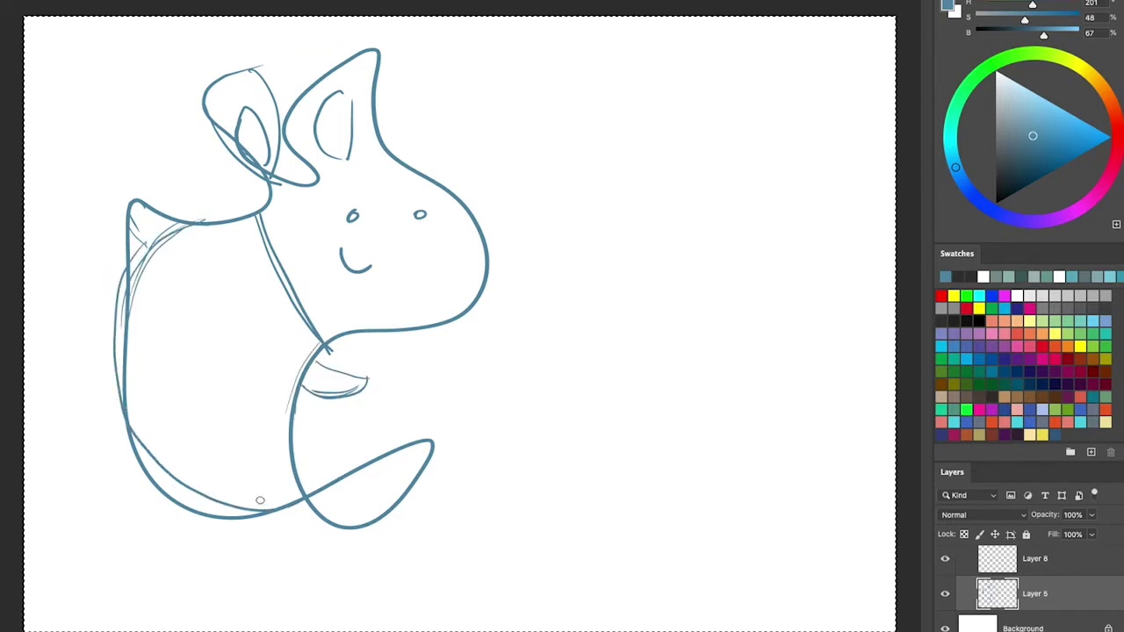
{"action": "mouse_move", "coordinate": [107, 431]}
{"action": "left_mouse_down"}
{"action": "mouse_move", "coordinate": [226, 509]}
{"action": "mouse_move", "coordinate": [295, 519]}
{"action": "left_mouse_up"}
{"action": "mouse_move", "coordinate": [123, 389]}
{"action": "left_mouse_down"}
{"action": "mouse_move", "coordinate": [235, 510]}
{"action": "mouse_move", "coordinate": [372, 449]}
{"action": "left_mouse_up"}
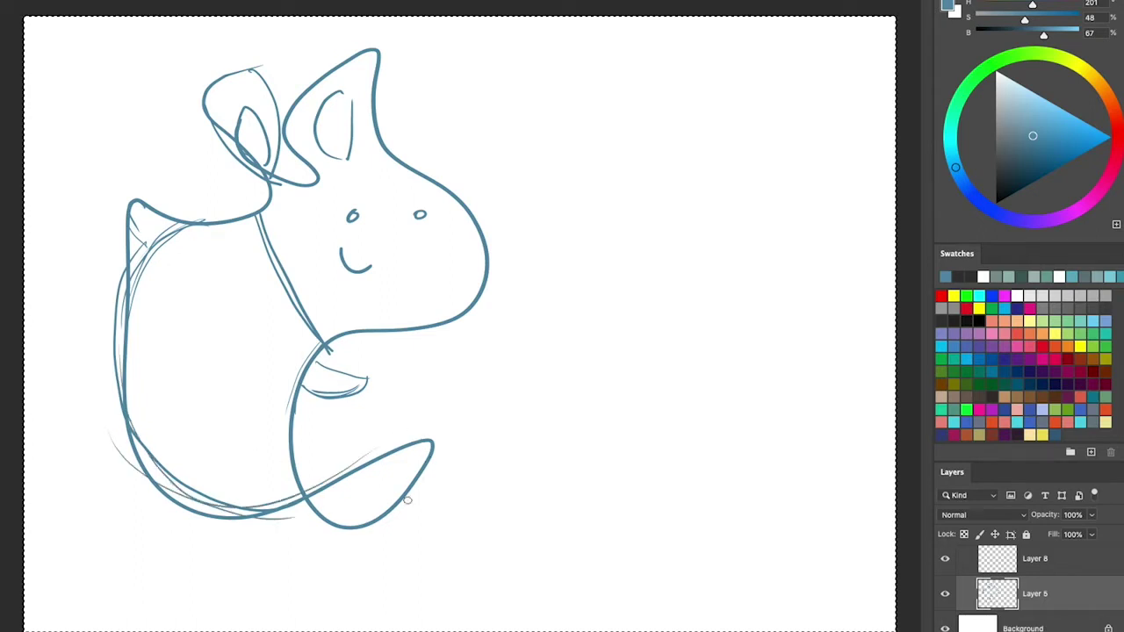
{"action": "left_click_drag", "start_coordinate": [315, 503], "coordinate": [397, 494]}
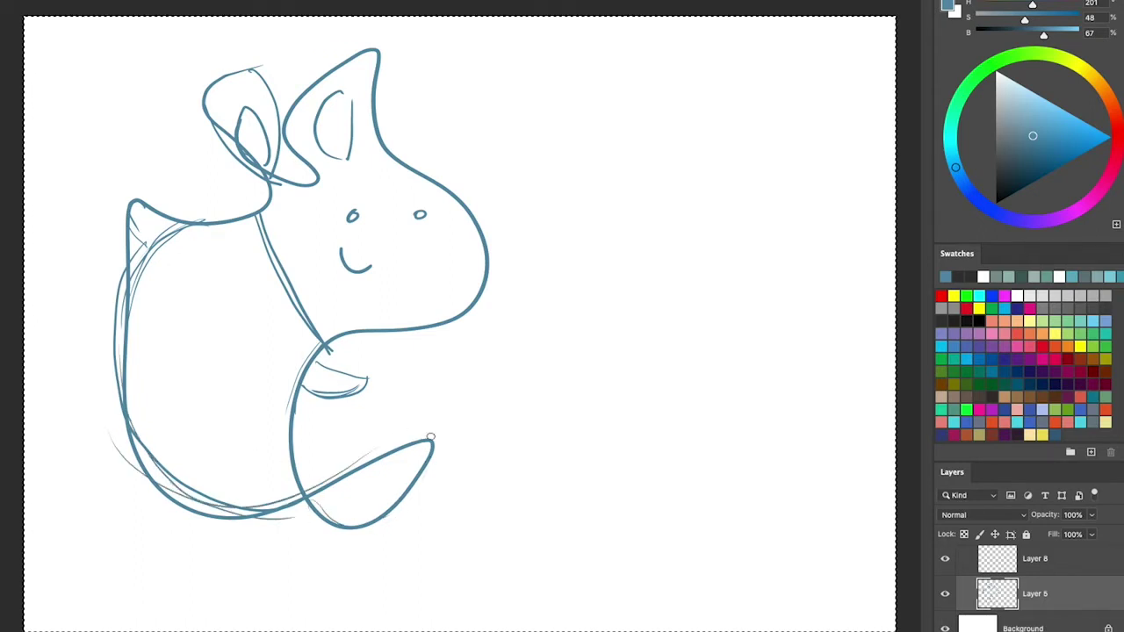
{"action": "mouse_move", "coordinate": [422, 465]}
{"action": "left_mouse_down"}
{"action": "mouse_move", "coordinate": [380, 479]}
{"action": "mouse_move", "coordinate": [413, 494]}
{"action": "mouse_move", "coordinate": [357, 507]}
{"action": "left_mouse_up"}
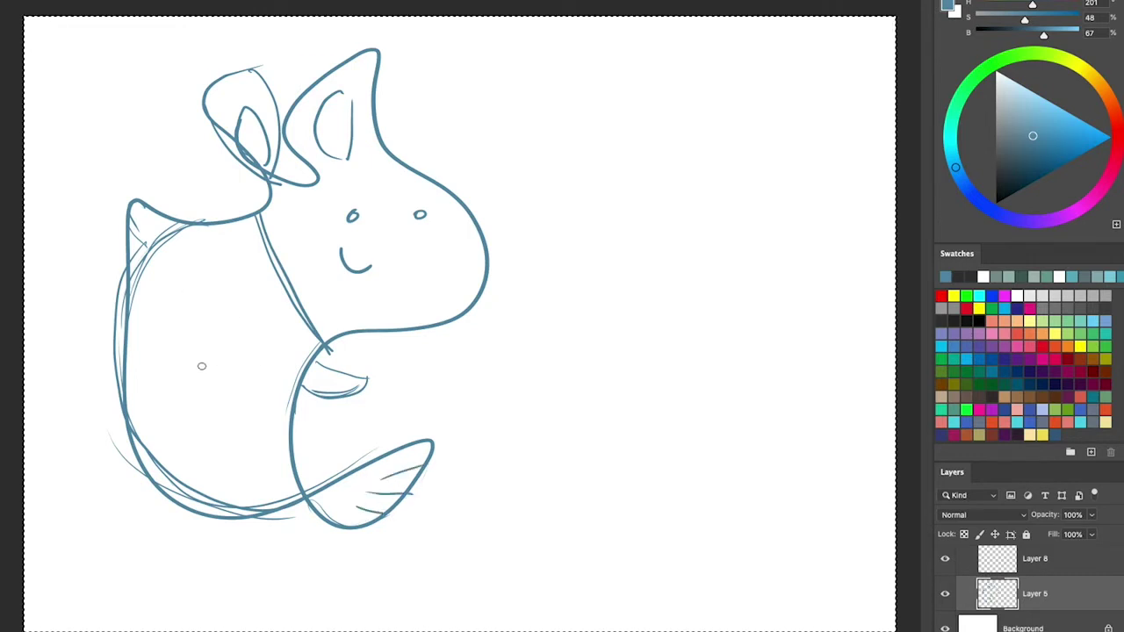
Draw three rows of small arched scales across the left creature's lower body, and retouch its rear ear and chin lines
{"action": "mouse_move", "coordinate": [132, 416]}
{"action": "left_mouse_down"}
{"action": "mouse_move", "coordinate": [163, 397]}
{"action": "mouse_move", "coordinate": [196, 420]}
{"action": "mouse_move", "coordinate": [272, 413]}
{"action": "left_mouse_up"}
{"action": "left_click_drag", "start_coordinate": [280, 402], "coordinate": [290, 413]}
{"action": "left_click_drag", "start_coordinate": [144, 439], "coordinate": [159, 437]}
{"action": "mouse_move", "coordinate": [170, 440]}
{"action": "left_mouse_down"}
{"action": "mouse_move", "coordinate": [175, 420]}
{"action": "mouse_move", "coordinate": [184, 437]}
{"action": "left_mouse_up"}
{"action": "left_click_drag", "start_coordinate": [193, 439], "coordinate": [288, 427]}
{"action": "mouse_move", "coordinate": [159, 458]}
{"action": "left_mouse_down"}
{"action": "mouse_move", "coordinate": [170, 443]}
{"action": "mouse_move", "coordinate": [177, 462]}
{"action": "mouse_move", "coordinate": [283, 450]}
{"action": "left_mouse_up"}
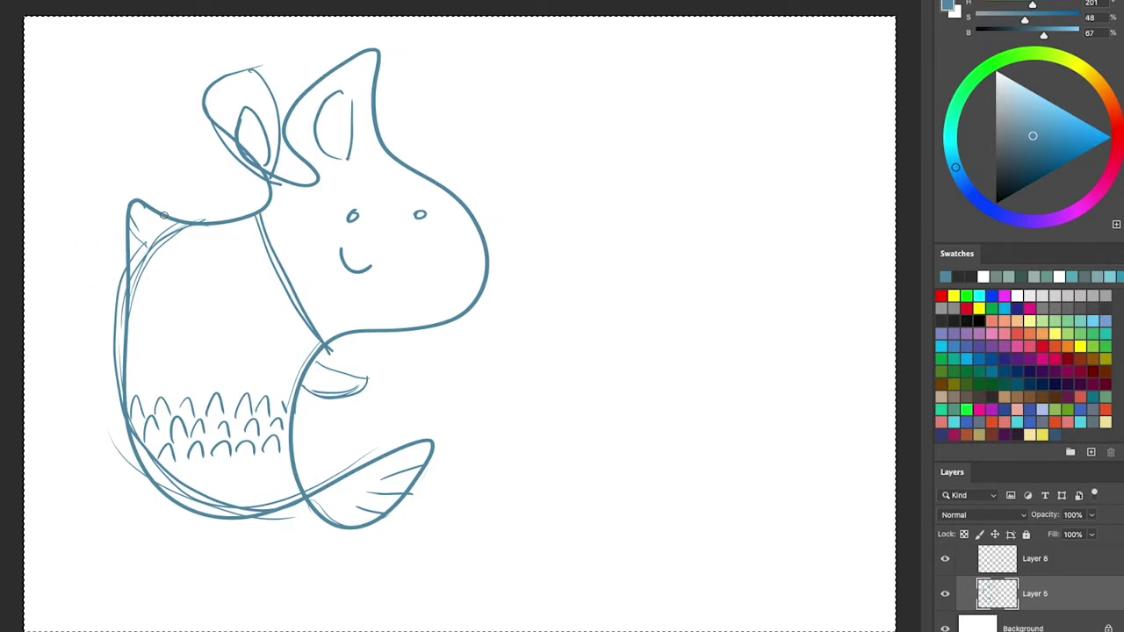
{"action": "left_click_drag", "start_coordinate": [255, 69], "coordinate": [264, 166]}
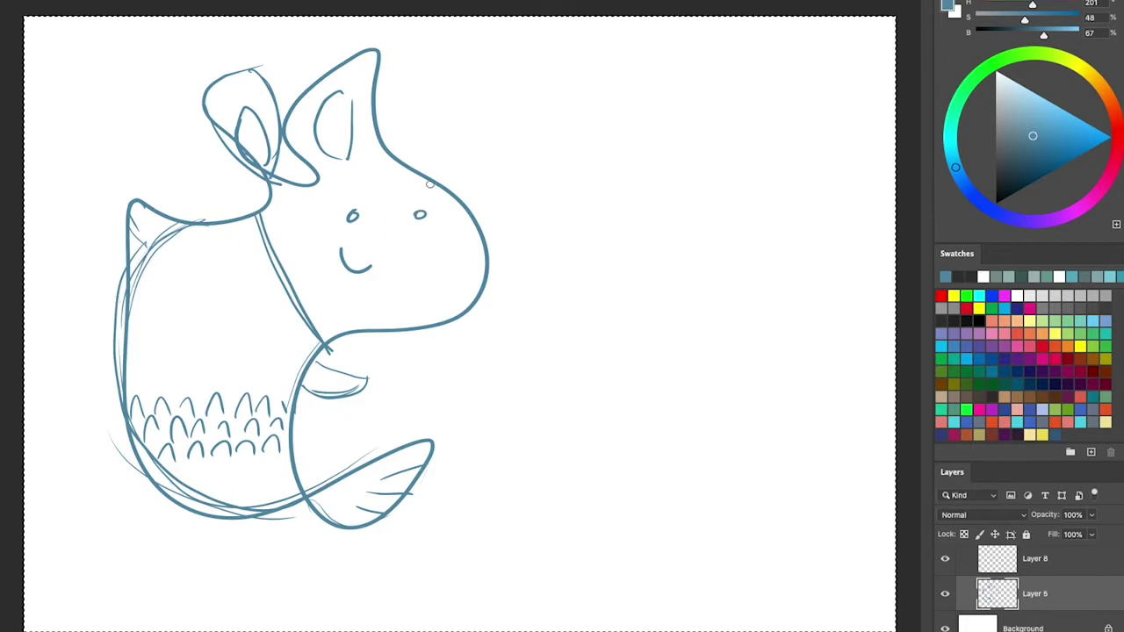
{"action": "left_click_drag", "start_coordinate": [413, 322], "coordinate": [295, 373]}
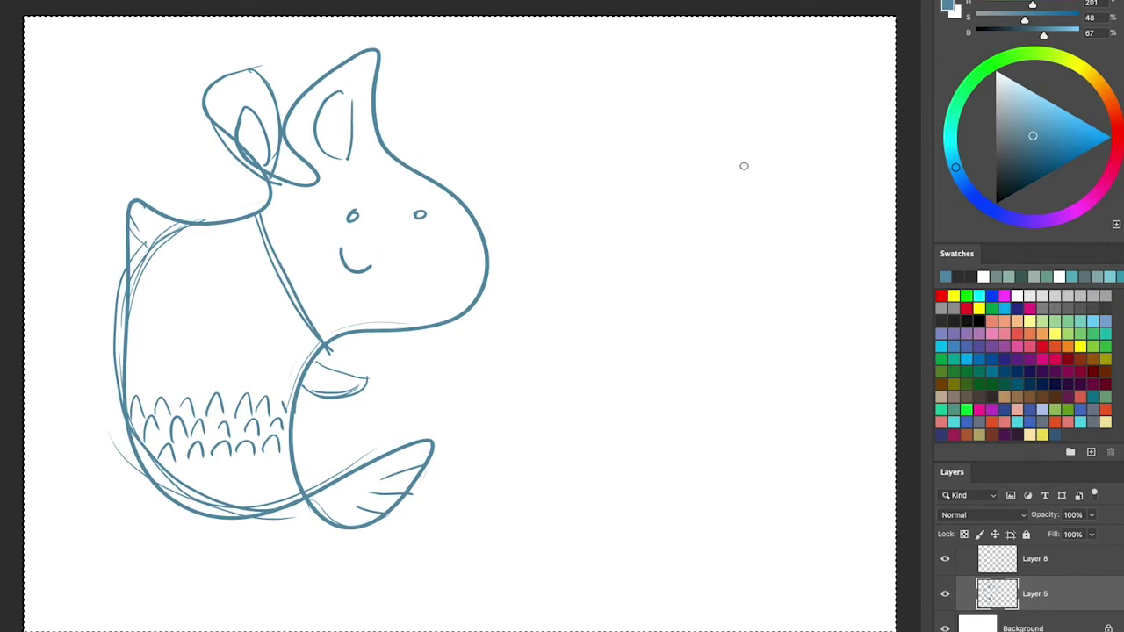
Sketch a second, curved fish-like creature on the empty right half with a round head, a forked tail and two small hands
{"action": "mouse_move", "coordinate": [749, 152]}
{"action": "left_mouse_down"}
{"action": "mouse_move", "coordinate": [664, 178]}
{"action": "mouse_move", "coordinate": [574, 284]}
{"action": "mouse_move", "coordinate": [577, 422]}
{"action": "mouse_move", "coordinate": [694, 507]}
{"action": "left_mouse_up"}
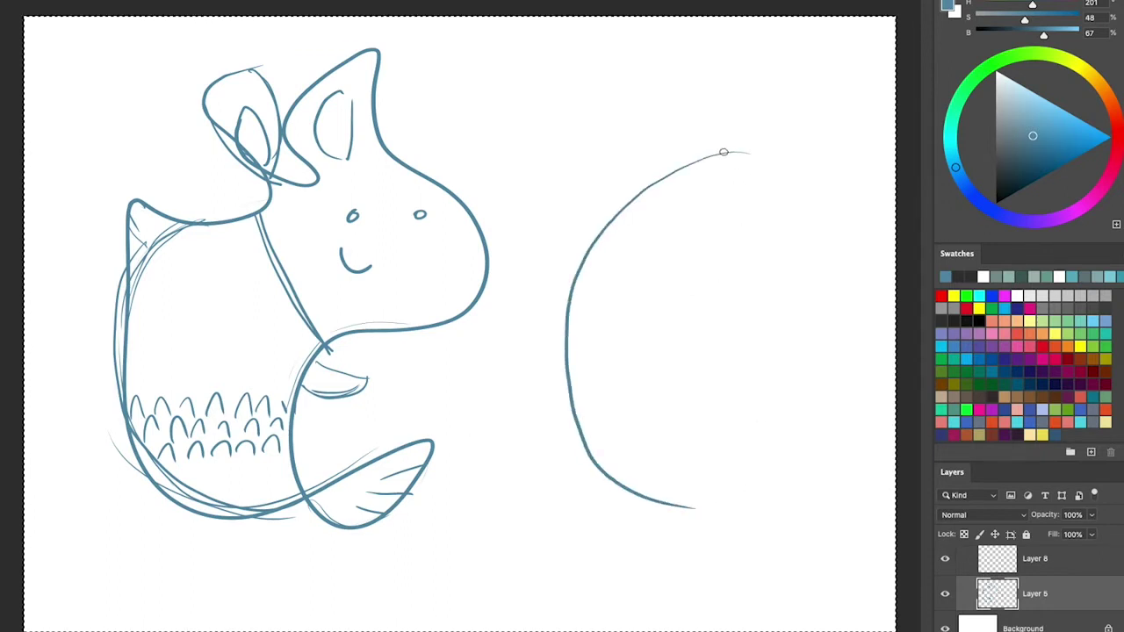
{"action": "mouse_move", "coordinate": [725, 151]}
{"action": "left_mouse_down"}
{"action": "mouse_move", "coordinate": [816, 261]}
{"action": "mouse_move", "coordinate": [732, 345]}
{"action": "mouse_move", "coordinate": [659, 451]}
{"action": "mouse_move", "coordinate": [694, 508]}
{"action": "left_mouse_up"}
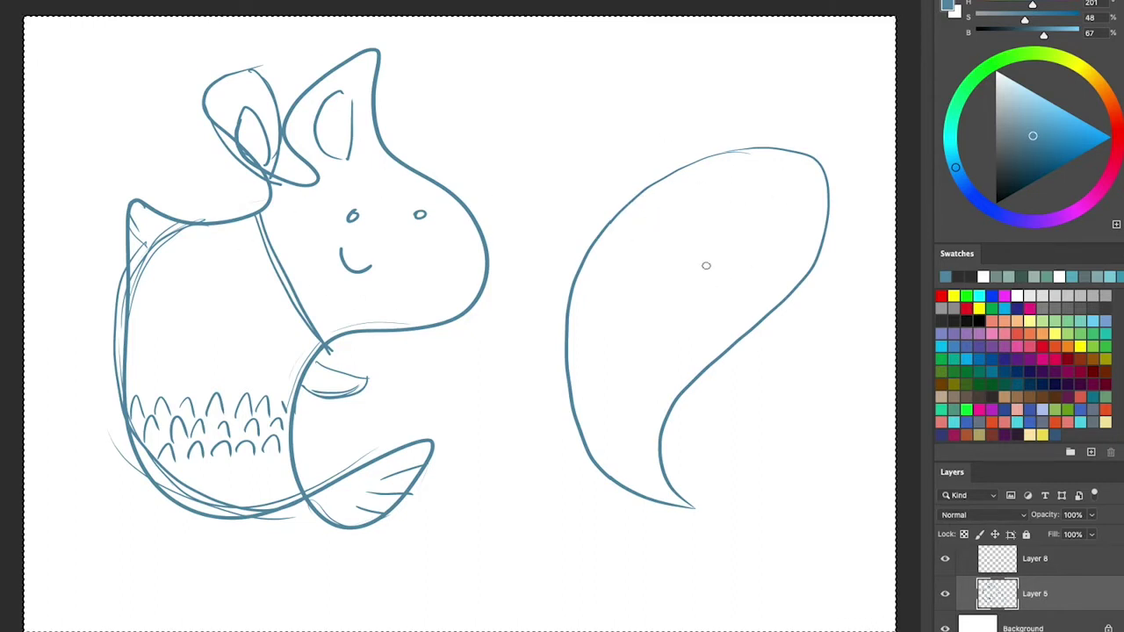
{"action": "mouse_move", "coordinate": [665, 156]}
{"action": "left_mouse_down"}
{"action": "mouse_move", "coordinate": [841, 201]}
{"action": "mouse_move", "coordinate": [701, 310]}
{"action": "mouse_move", "coordinate": [812, 142]}
{"action": "mouse_move", "coordinate": [731, 307]}
{"action": "left_mouse_up"}
{"action": "mouse_move", "coordinate": [694, 505]}
{"action": "left_mouse_down"}
{"action": "mouse_move", "coordinate": [788, 474]}
{"action": "mouse_move", "coordinate": [772, 531]}
{"action": "mouse_move", "coordinate": [787, 478]}
{"action": "mouse_move", "coordinate": [772, 586]}
{"action": "left_mouse_up"}
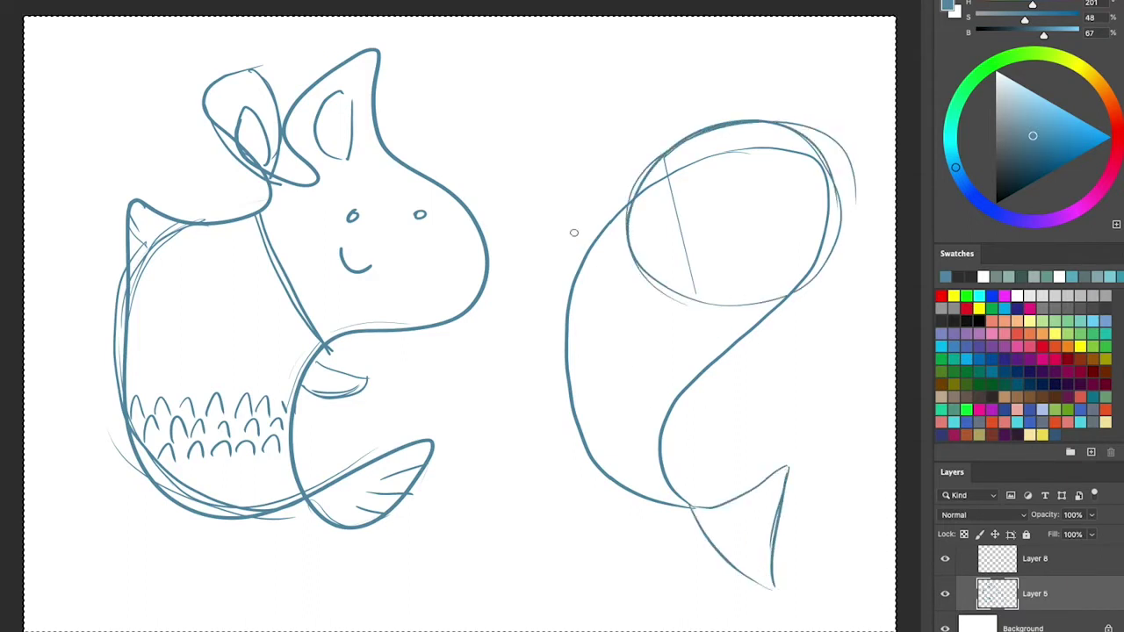
{"action": "left_click_drag", "start_coordinate": [587, 252], "coordinate": [586, 268]}
{"action": "mouse_move", "coordinate": [727, 355]}
{"action": "left_mouse_down"}
{"action": "mouse_move", "coordinate": [771, 361]}
{"action": "mouse_move", "coordinate": [712, 372]}
{"action": "left_mouse_up"}
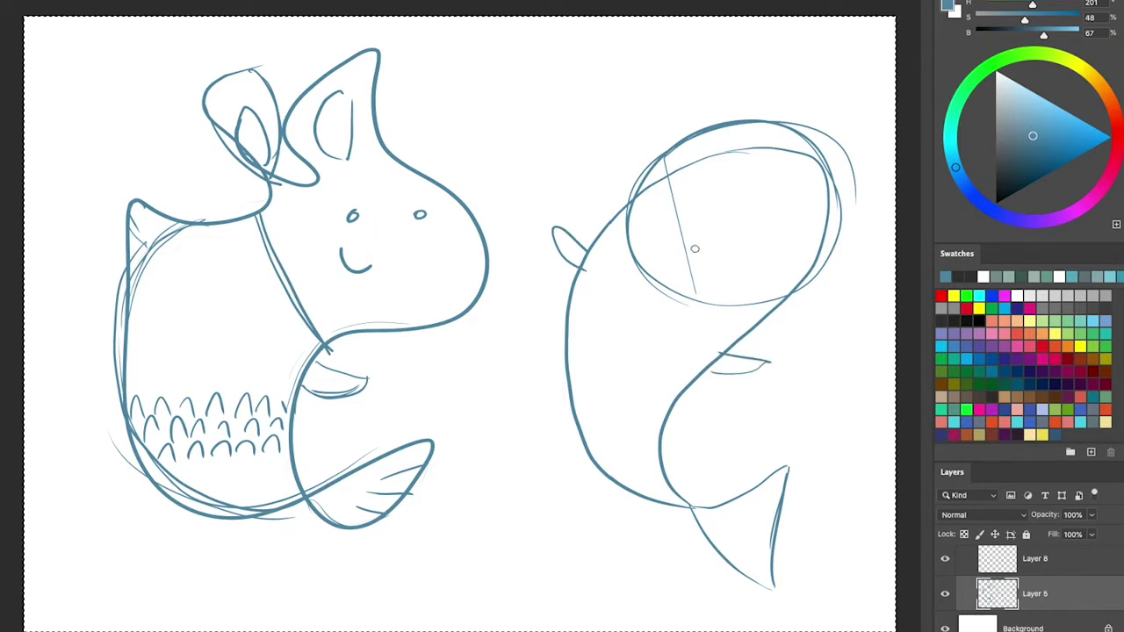
Draw crossing guidelines over the right creature's round head to set the tilt of its face
{"action": "left_click_drag", "start_coordinate": [743, 176], "coordinate": [674, 290]}
{"action": "left_click_drag", "start_coordinate": [772, 149], "coordinate": [672, 300]}
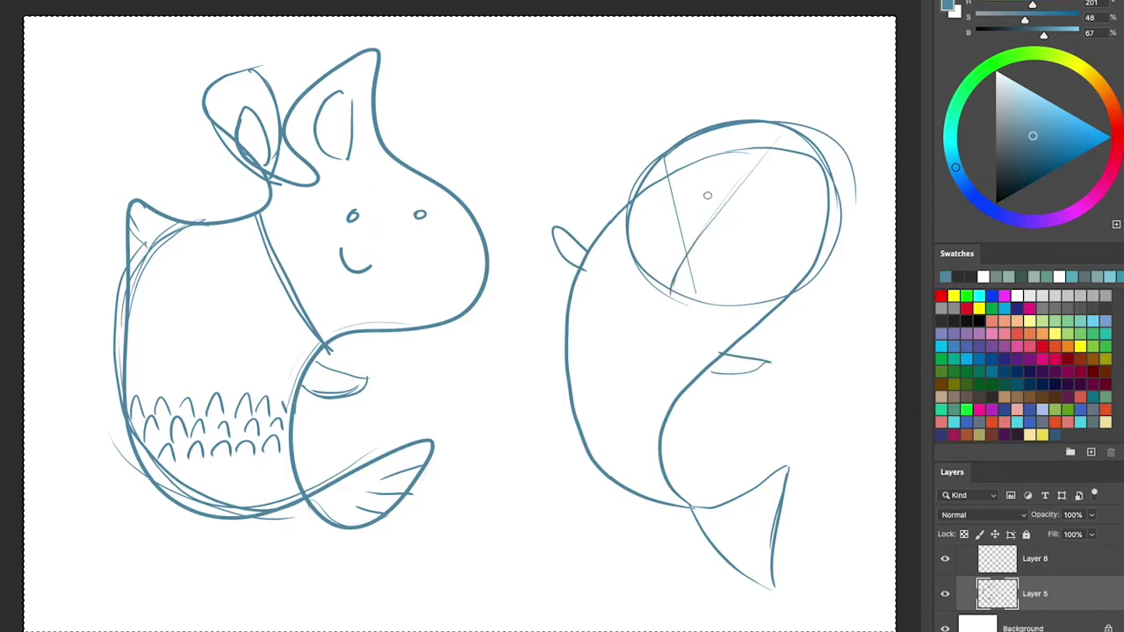
{"action": "left_click_drag", "start_coordinate": [640, 167], "coordinate": [806, 275]}
{"action": "left_click_drag", "start_coordinate": [776, 234], "coordinate": [774, 262]}
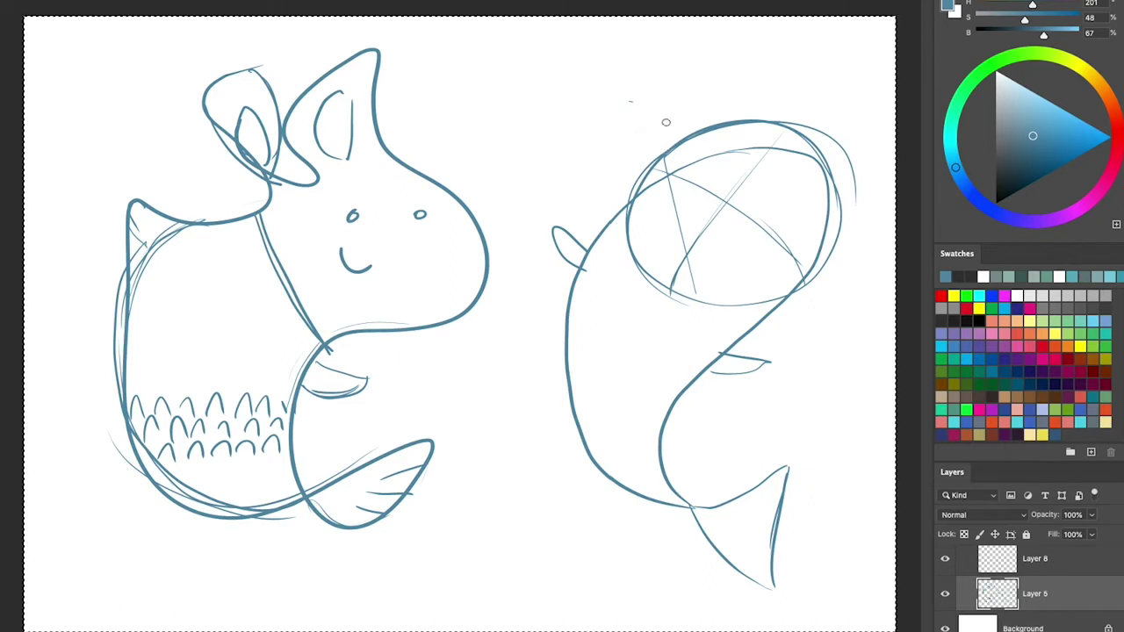
Sketch two large rounded mouse ears with inner-ear ovals on top of the right creature's head
{"action": "mouse_move", "coordinate": [669, 29]}
{"action": "left_mouse_down"}
{"action": "mouse_move", "coordinate": [631, 130]}
{"action": "mouse_move", "coordinate": [661, 148]}
{"action": "left_mouse_up"}
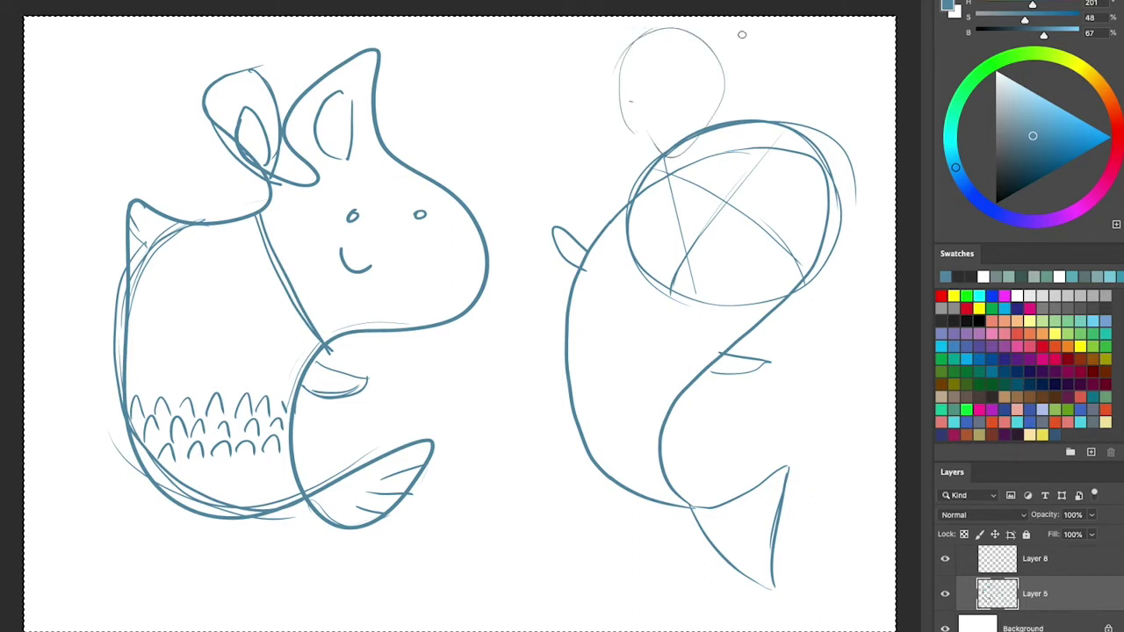
{"action": "mouse_move", "coordinate": [791, 131]}
{"action": "left_mouse_down"}
{"action": "mouse_move", "coordinate": [722, 57]}
{"action": "mouse_move", "coordinate": [663, 145]}
{"action": "mouse_move", "coordinate": [657, 30]}
{"action": "mouse_move", "coordinate": [680, 133]}
{"action": "left_mouse_up"}
{"action": "mouse_move", "coordinate": [625, 54]}
{"action": "left_mouse_down"}
{"action": "mouse_move", "coordinate": [623, 115]}
{"action": "mouse_move", "coordinate": [685, 140]}
{"action": "left_mouse_up"}
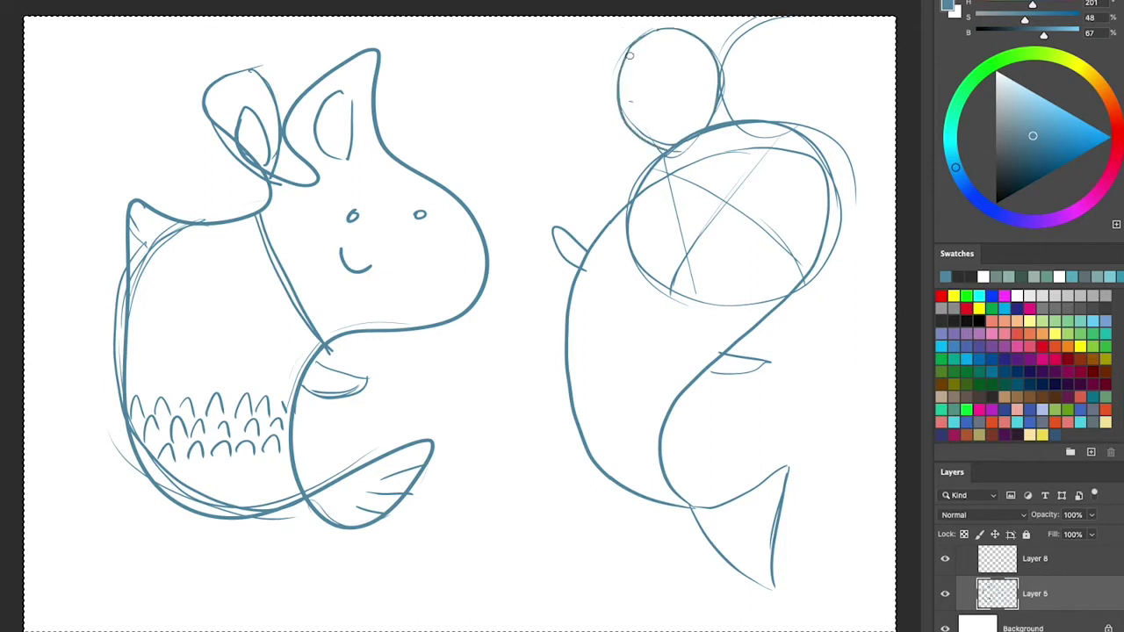
{"action": "mouse_move", "coordinate": [716, 56]}
{"action": "left_mouse_down"}
{"action": "mouse_move", "coordinate": [693, 126]}
{"action": "mouse_move", "coordinate": [657, 141]}
{"action": "mouse_move", "coordinate": [792, 112]}
{"action": "mouse_move", "coordinate": [778, 120]}
{"action": "left_mouse_up"}
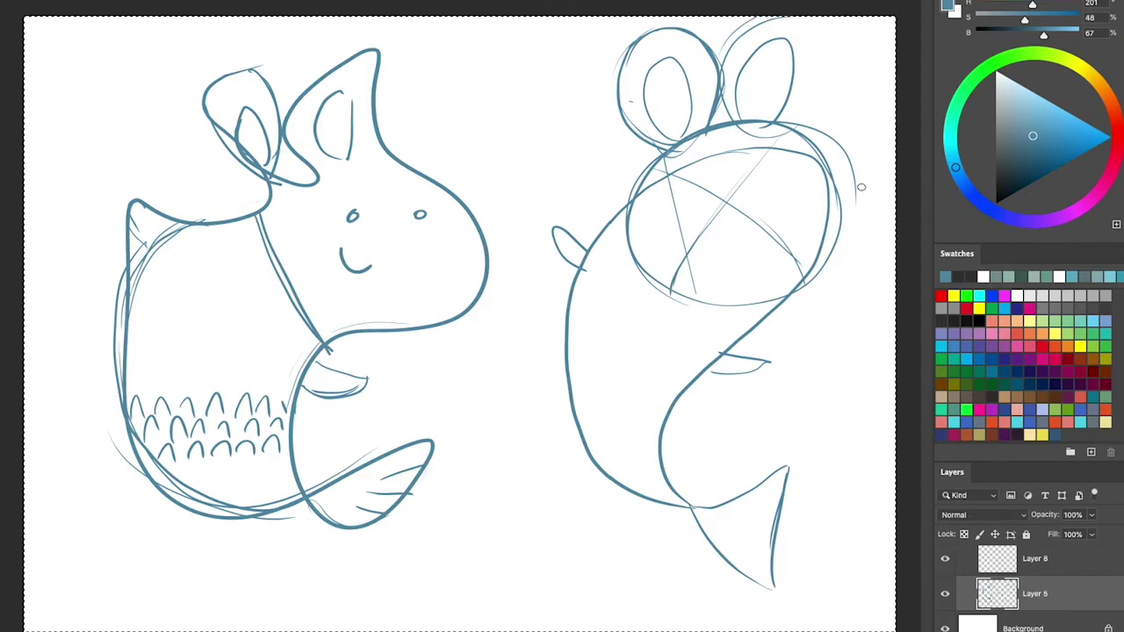
Scale the whole sketch down proportionally with Free Transform so both creatures sit inside the canvas with a margin
{"action": "right_click", "coordinate": [702, 379]}
{"action": "left_click", "coordinate": [751, 501]}
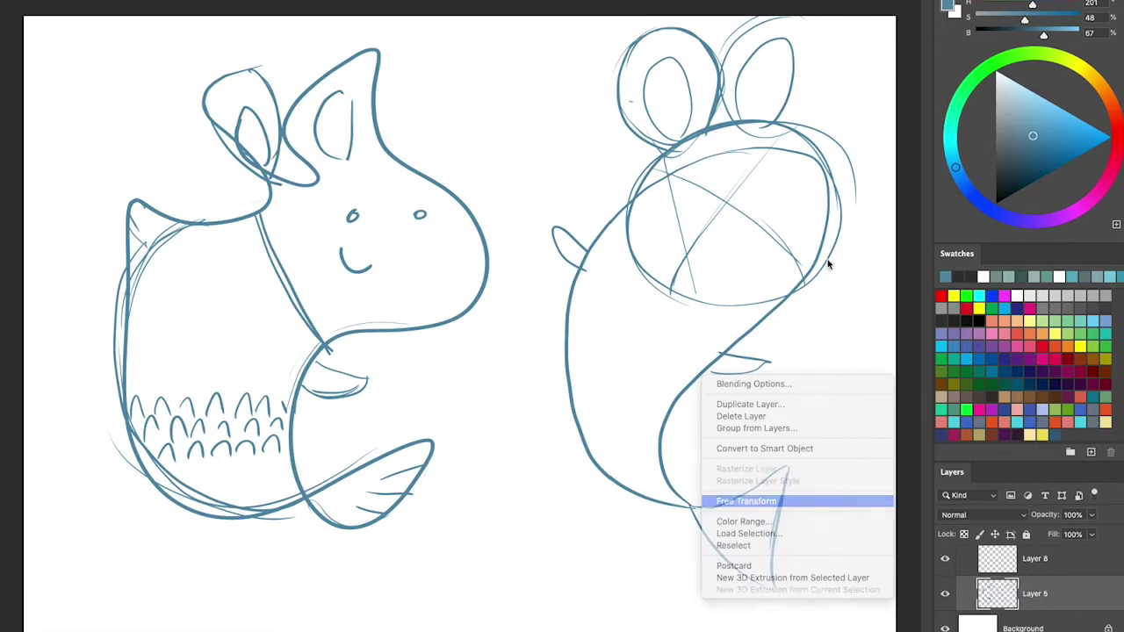
{"action": "mouse_move", "coordinate": [854, 16]}
{"action": "left_mouse_down"}
{"action": "mouse_move", "coordinate": [691, 188]}
{"action": "mouse_move", "coordinate": [714, 154]}
{"action": "left_mouse_up"}
{"action": "key", "text": "Return"}
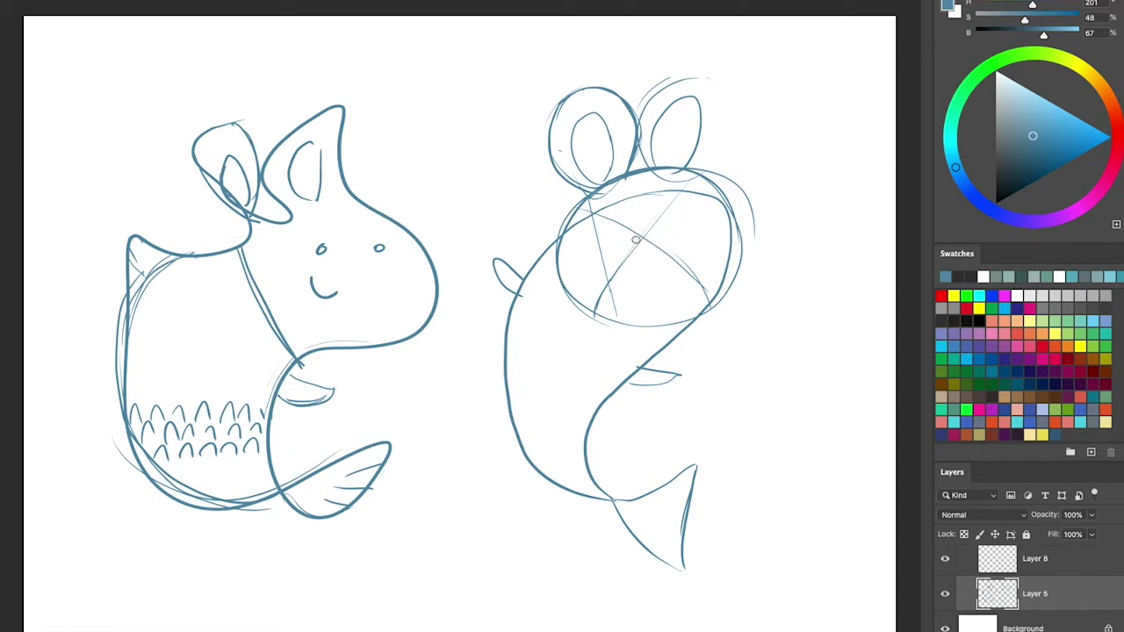
Draw a round nose and whiskers on both sides of the mouse's face, and reinforce its head outline and front hand
{"action": "mouse_move", "coordinate": [661, 230]}
{"action": "left_mouse_down"}
{"action": "mouse_move", "coordinate": [625, 250]}
{"action": "mouse_move", "coordinate": [662, 232]}
{"action": "mouse_move", "coordinate": [634, 220]}
{"action": "mouse_move", "coordinate": [624, 248]}
{"action": "mouse_move", "coordinate": [656, 242]}
{"action": "mouse_move", "coordinate": [730, 273]}
{"action": "mouse_move", "coordinate": [692, 269]}
{"action": "mouse_move", "coordinate": [713, 306]}
{"action": "left_mouse_up"}
{"action": "mouse_move", "coordinate": [613, 216]}
{"action": "left_mouse_down"}
{"action": "mouse_move", "coordinate": [538, 184]}
{"action": "mouse_move", "coordinate": [613, 216]}
{"action": "left_mouse_up"}
{"action": "left_click_drag", "start_coordinate": [525, 221], "coordinate": [618, 231]}
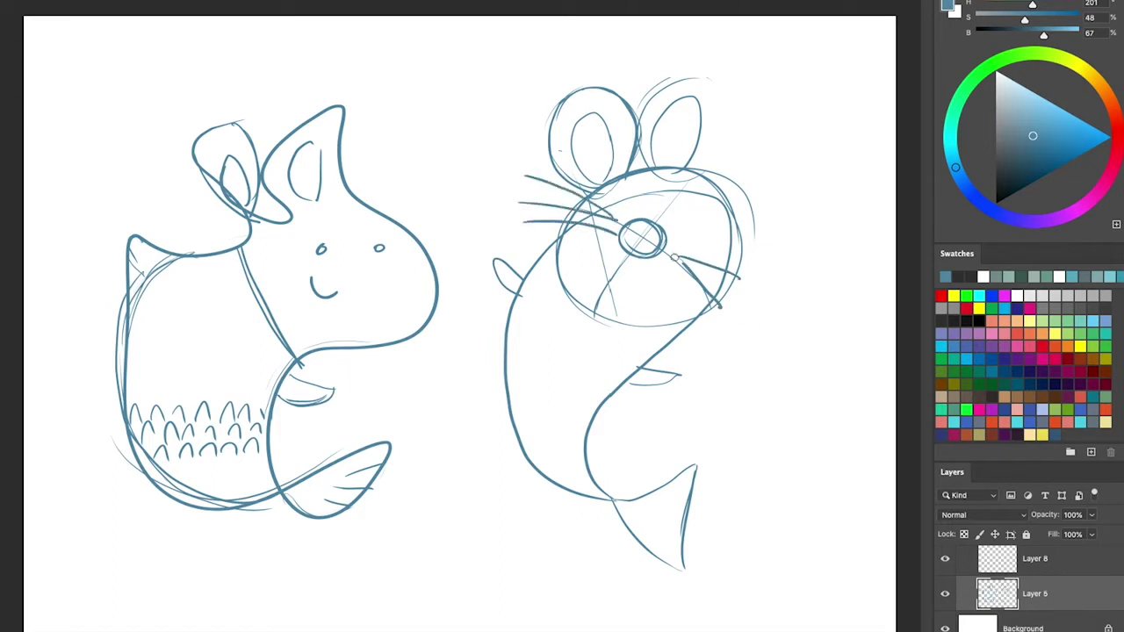
{"action": "left_click_drag", "start_coordinate": [672, 259], "coordinate": [705, 341]}
{"action": "left_click_drag", "start_coordinate": [680, 376], "coordinate": [629, 383]}
{"action": "mouse_move", "coordinate": [705, 173]}
{"action": "left_mouse_down"}
{"action": "mouse_move", "coordinate": [738, 216]}
{"action": "mouse_move", "coordinate": [737, 270]}
{"action": "mouse_move", "coordinate": [684, 332]}
{"action": "left_mouse_up"}
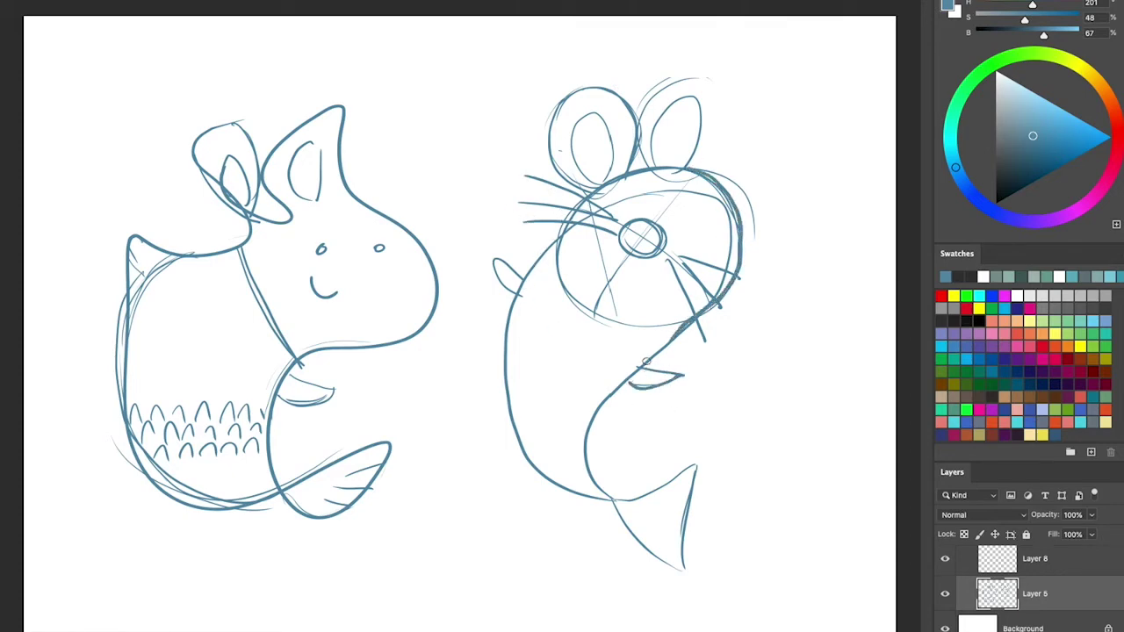
Outline the mouse's right ear firmly and add two round eyes and a small smile around the nose
{"action": "mouse_move", "coordinate": [642, 134]}
{"action": "left_mouse_down"}
{"action": "mouse_move", "coordinate": [719, 79]}
{"action": "mouse_move", "coordinate": [685, 174]}
{"action": "mouse_move", "coordinate": [640, 199]}
{"action": "mouse_move", "coordinate": [688, 223]}
{"action": "left_mouse_up"}
{"action": "left_click_drag", "start_coordinate": [637, 270], "coordinate": [659, 270]}
{"action": "mouse_move", "coordinate": [718, 172]}
{"action": "left_mouse_down"}
{"action": "mouse_move", "coordinate": [736, 211]}
{"action": "mouse_move", "coordinate": [731, 274]}
{"action": "left_mouse_up"}
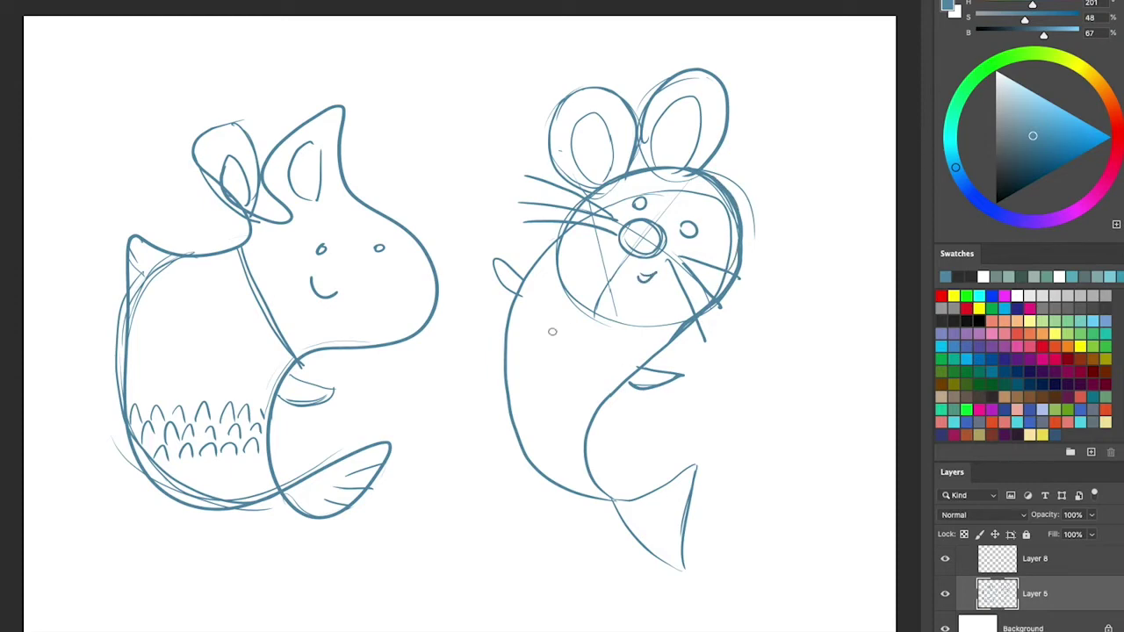
Draw two rows of arched scales across the mouse's body below the head
{"action": "mouse_move", "coordinate": [507, 345]}
{"action": "left_mouse_down"}
{"action": "mouse_move", "coordinate": [537, 340]}
{"action": "mouse_move", "coordinate": [521, 347]}
{"action": "mouse_move", "coordinate": [539, 355]}
{"action": "mouse_move", "coordinate": [560, 347]}
{"action": "mouse_move", "coordinate": [588, 357]}
{"action": "mouse_move", "coordinate": [565, 360]}
{"action": "mouse_move", "coordinate": [625, 383]}
{"action": "left_mouse_up"}
{"action": "left_click_drag", "start_coordinate": [511, 365], "coordinate": [586, 386]}
{"action": "left_click_drag", "start_coordinate": [588, 395], "coordinate": [602, 394]}
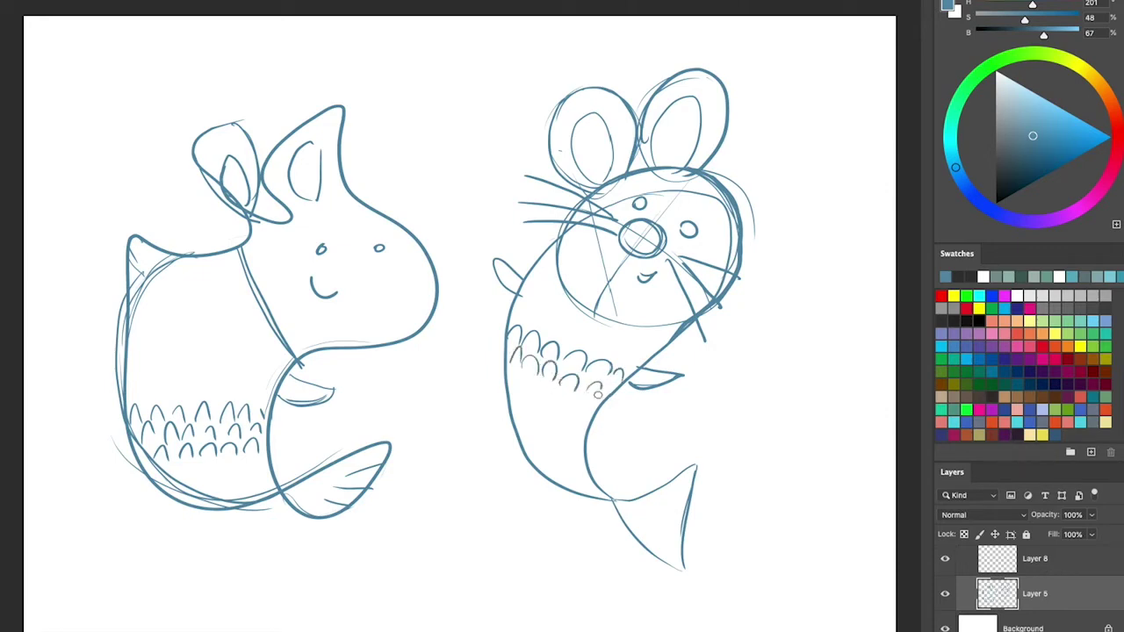
Add finger strokes to both of the mouse's small hands and darken their outlines
{"action": "mouse_move", "coordinate": [520, 257]}
{"action": "left_mouse_down"}
{"action": "mouse_move", "coordinate": [492, 274]}
{"action": "mouse_move", "coordinate": [511, 291]}
{"action": "left_mouse_up"}
{"action": "left_click_drag", "start_coordinate": [642, 370], "coordinate": [685, 385]}
{"action": "mouse_move", "coordinate": [510, 260]}
{"action": "left_mouse_down"}
{"action": "mouse_move", "coordinate": [497, 279]}
{"action": "mouse_move", "coordinate": [520, 256]}
{"action": "left_mouse_up"}
{"action": "left_click_drag", "start_coordinate": [660, 372], "coordinate": [678, 364]}
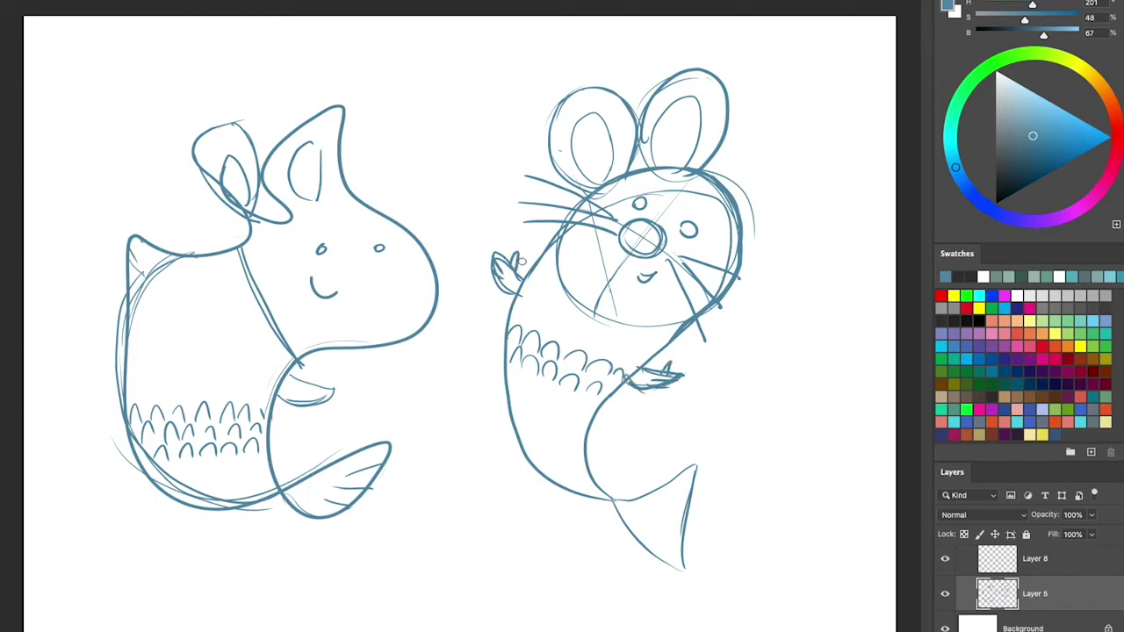
{"action": "left_click_drag", "start_coordinate": [491, 249], "coordinate": [504, 294]}
{"action": "left_click_drag", "start_coordinate": [645, 378], "coordinate": [686, 375]}
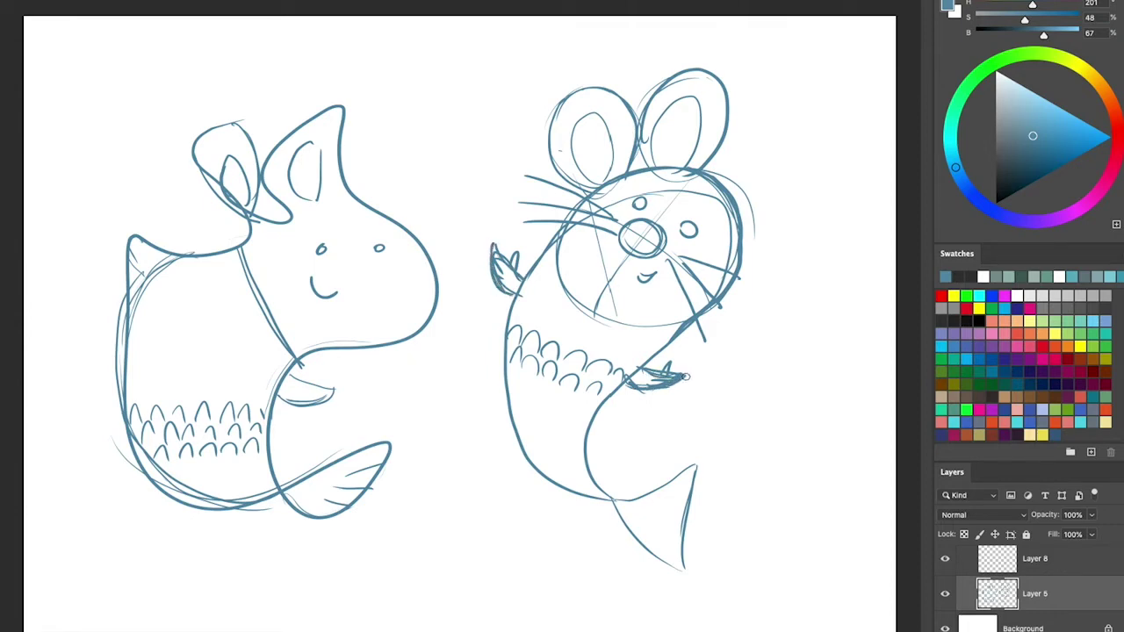
Add curved brow lines above the mouse's eyes and thicken the contours of its cheek, belly and back down to the tail
{"action": "left_click_drag", "start_coordinate": [747, 227], "coordinate": [741, 274]}
{"action": "mouse_move", "coordinate": [632, 187]}
{"action": "left_mouse_down"}
{"action": "mouse_move", "coordinate": [659, 177]}
{"action": "mouse_move", "coordinate": [716, 237]}
{"action": "left_mouse_up"}
{"action": "left_click_drag", "start_coordinate": [662, 343], "coordinate": [606, 492]}
{"action": "mouse_move", "coordinate": [534, 263]}
{"action": "left_mouse_down"}
{"action": "mouse_move", "coordinate": [571, 480]}
{"action": "mouse_move", "coordinate": [650, 508]}
{"action": "left_mouse_up"}
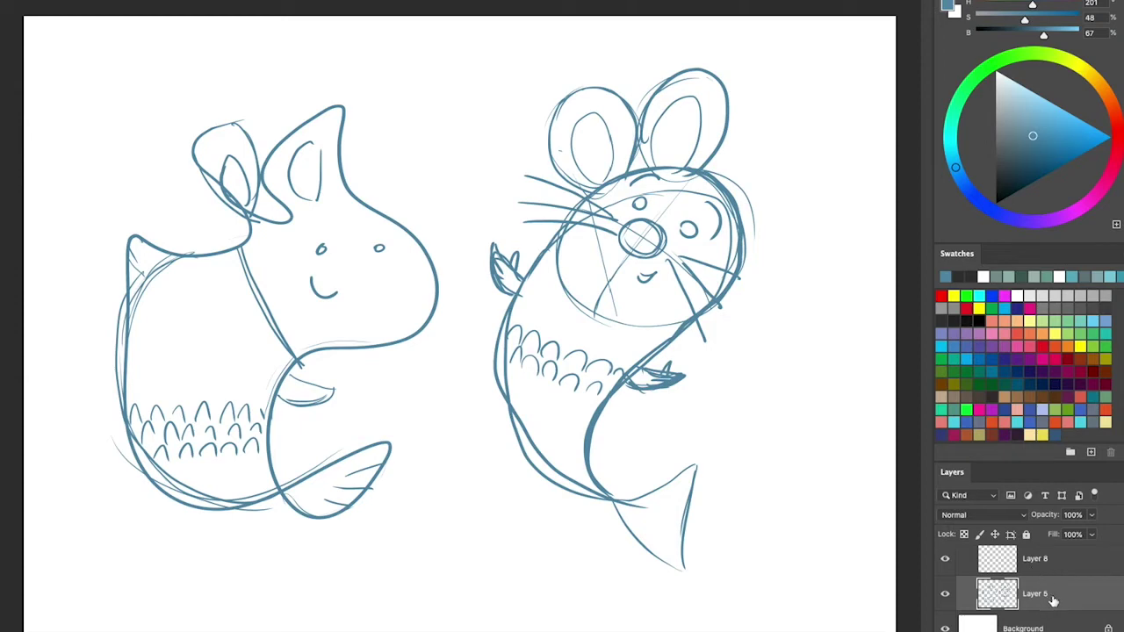
Pick black from the swatches as the drawing colour and select the layer directly above the background
{"action": "left_click_drag", "start_coordinate": [1079, 606], "coordinate": [1088, 577]}
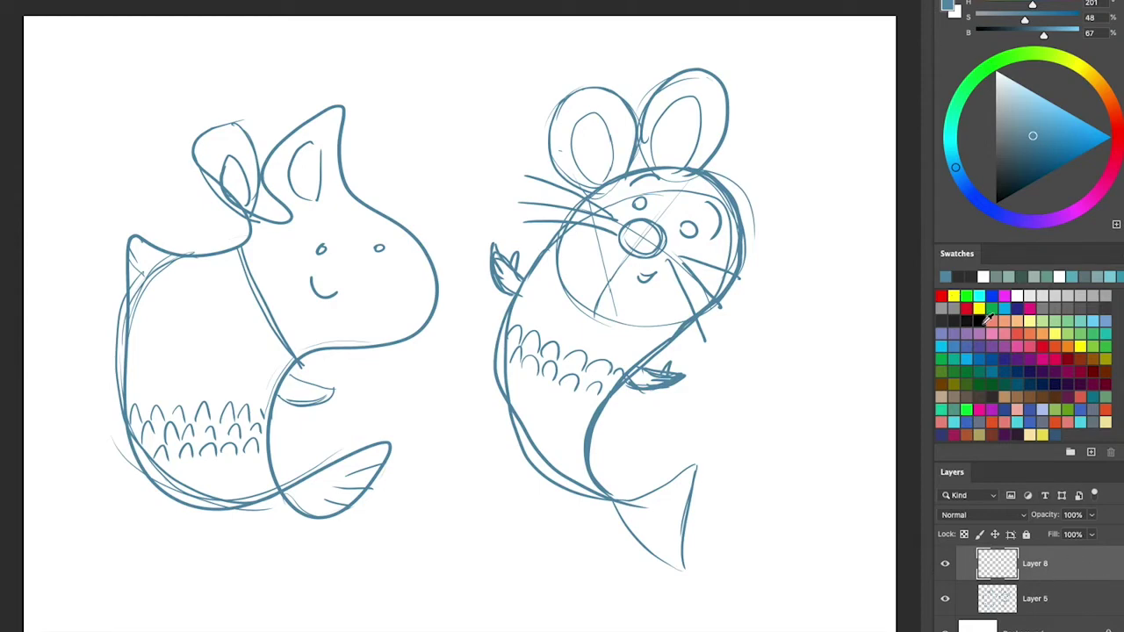
{"action": "left_click", "coordinate": [979, 319]}
{"action": "left_click", "coordinate": [1062, 606]}
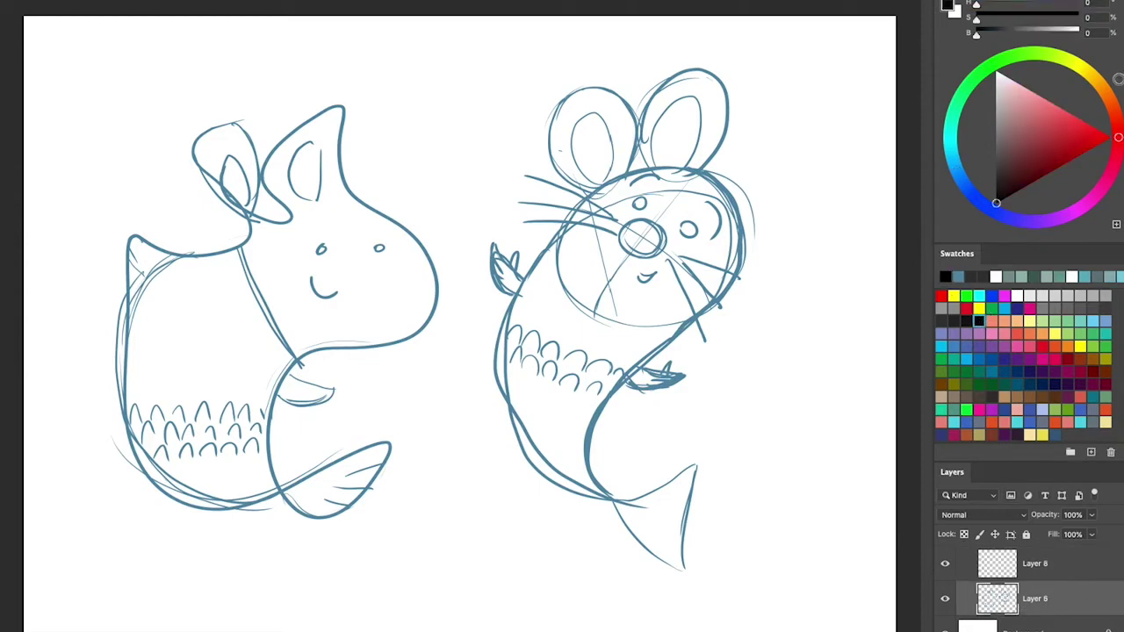
Fade the blue sketch layer by lowering its opacity and select the empty layer above it for inking
{"action": "left_click", "coordinate": [1092, 515]}
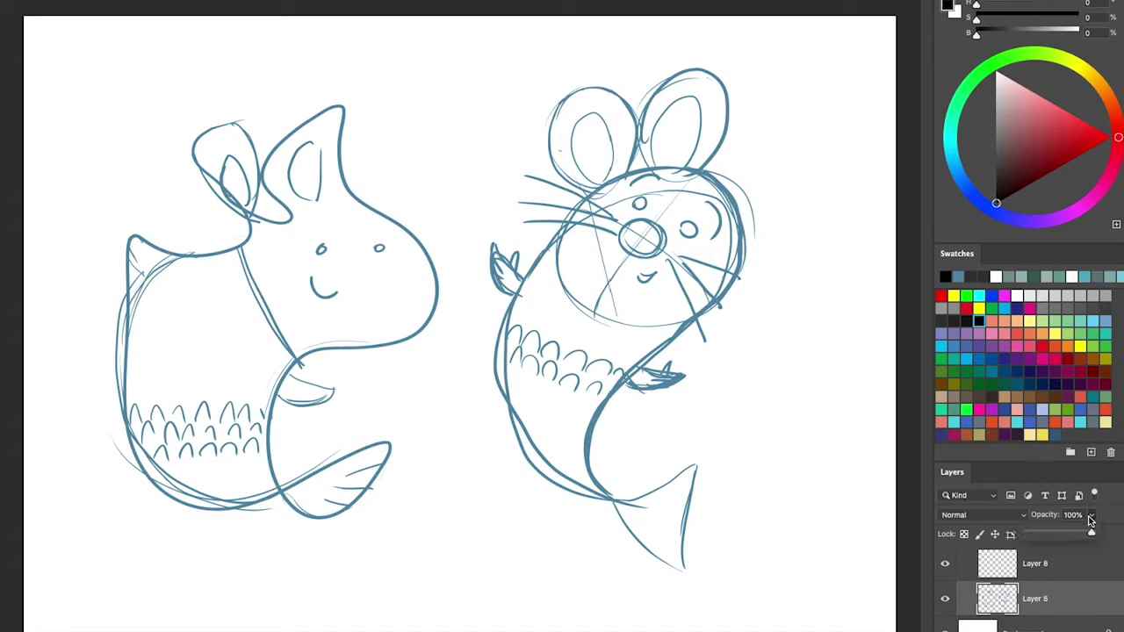
{"action": "left_click_drag", "start_coordinate": [1093, 534], "coordinate": [1041, 534]}
{"action": "left_click", "coordinate": [1045, 563]}
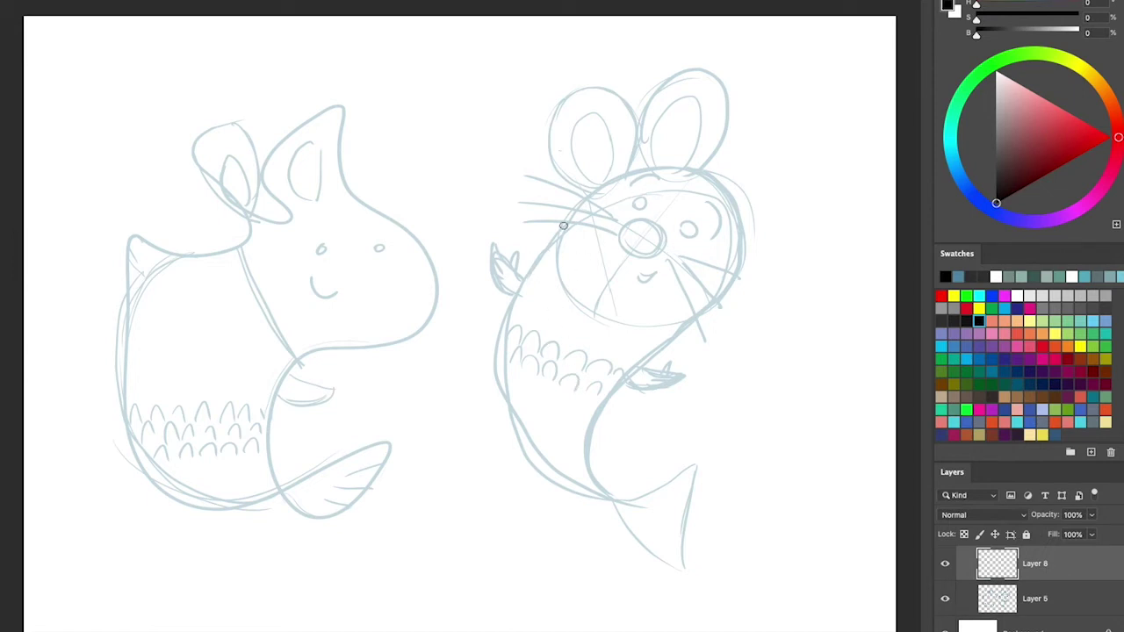
Ink the mouse's two large ears with their inner shapes and both sides of its head in bold black lines
{"action": "mouse_move", "coordinate": [590, 195]}
{"action": "left_mouse_down"}
{"action": "mouse_move", "coordinate": [562, 180]}
{"action": "mouse_move", "coordinate": [617, 91]}
{"action": "mouse_move", "coordinate": [631, 177]}
{"action": "mouse_move", "coordinate": [633, 123]}
{"action": "mouse_move", "coordinate": [733, 105]}
{"action": "mouse_move", "coordinate": [708, 156]}
{"action": "left_mouse_up"}
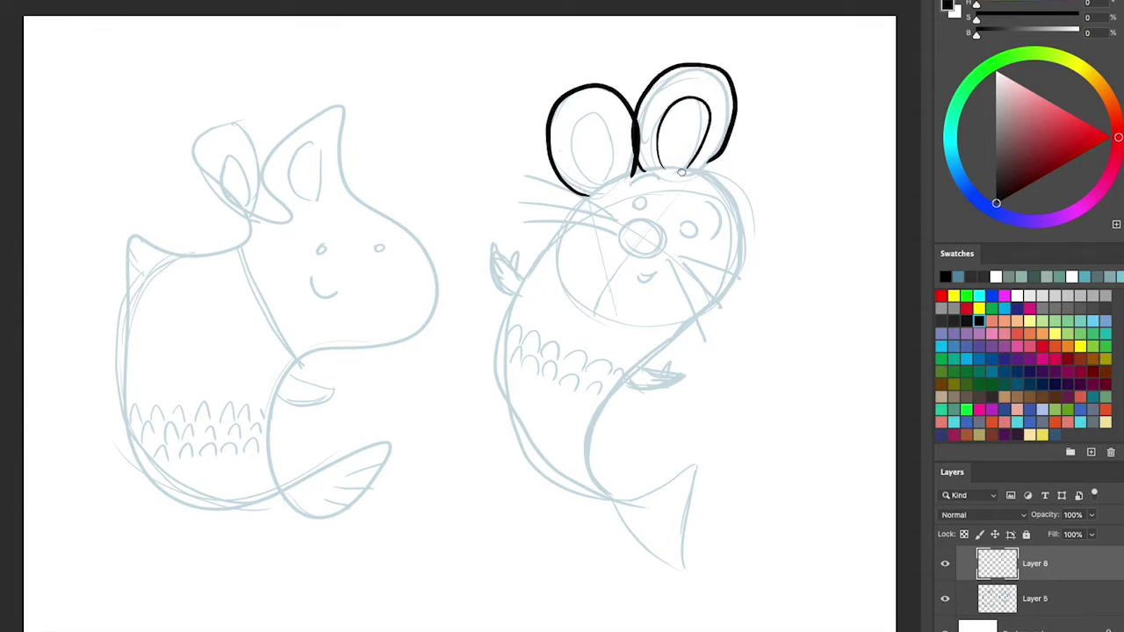
{"action": "left_click_drag", "start_coordinate": [603, 175], "coordinate": [616, 173]}
{"action": "mouse_move", "coordinate": [703, 173]}
{"action": "left_mouse_down"}
{"action": "mouse_move", "coordinate": [745, 209]}
{"action": "mouse_move", "coordinate": [740, 279]}
{"action": "mouse_move", "coordinate": [668, 334]}
{"action": "left_mouse_up"}
{"action": "left_click_drag", "start_coordinate": [588, 195], "coordinate": [567, 293]}
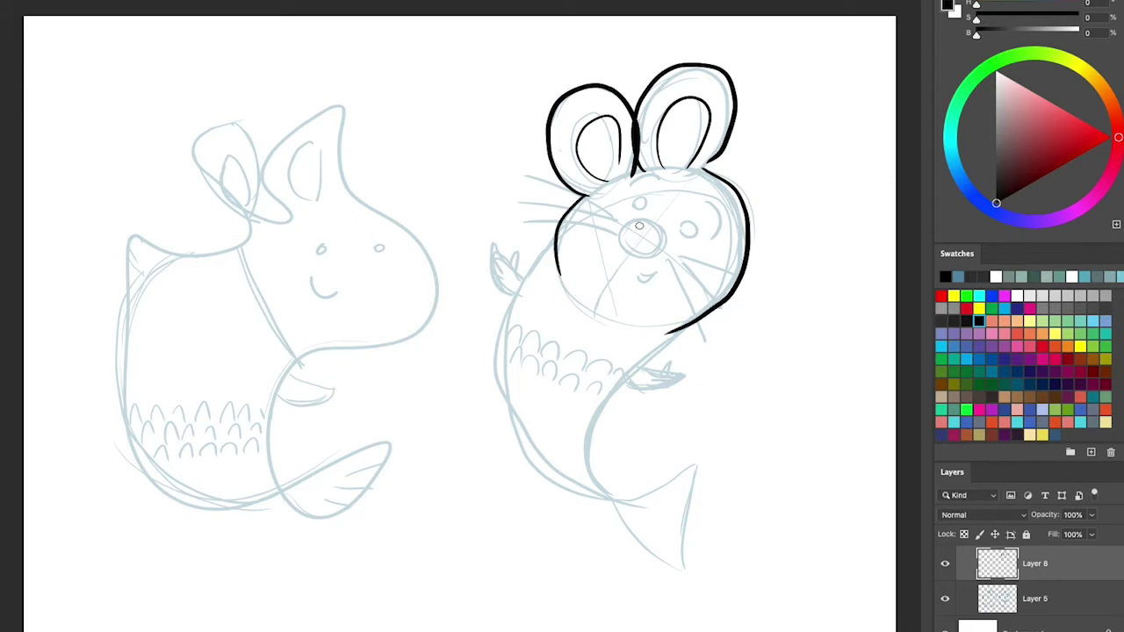
Ink the mouse's face with angry slanted eyes, a round nose with nostrils and a small toothy grin
{"action": "mouse_move", "coordinate": [638, 204]}
{"action": "left_mouse_down"}
{"action": "mouse_move", "coordinate": [632, 213]}
{"action": "mouse_move", "coordinate": [717, 237]}
{"action": "mouse_move", "coordinate": [681, 245]}
{"action": "left_mouse_up"}
{"action": "left_click_drag", "start_coordinate": [631, 188], "coordinate": [671, 176]}
{"action": "left_click_drag", "start_coordinate": [650, 220], "coordinate": [626, 248]}
{"action": "mouse_move", "coordinate": [659, 248]}
{"action": "left_mouse_down"}
{"action": "mouse_move", "coordinate": [647, 292]}
{"action": "mouse_move", "coordinate": [666, 278]}
{"action": "mouse_move", "coordinate": [642, 295]}
{"action": "left_mouse_up"}
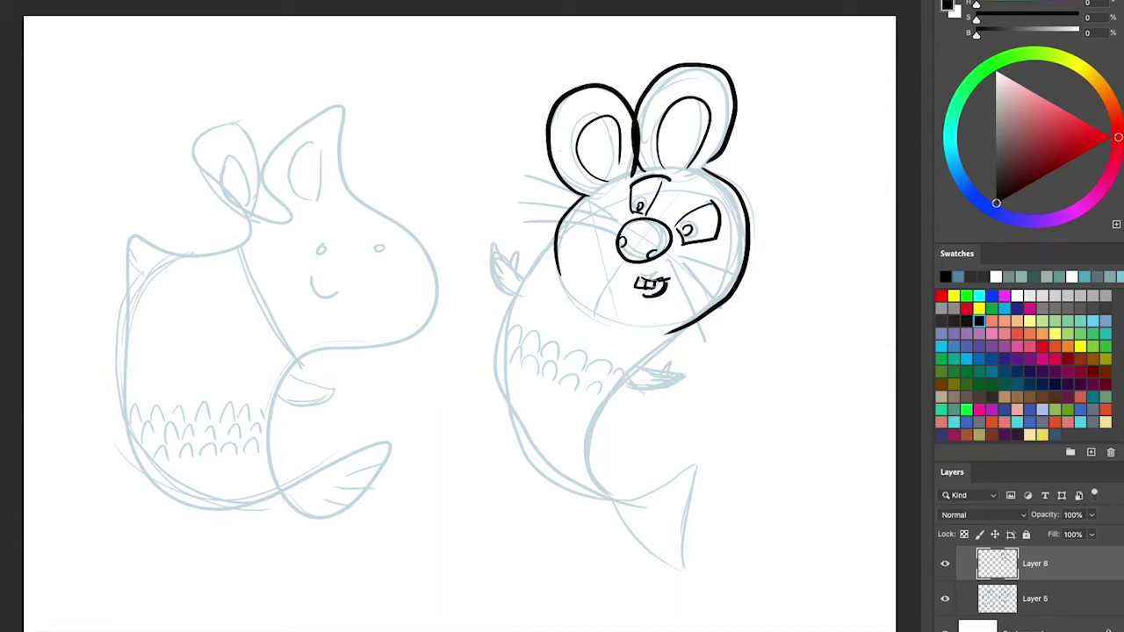
Ink three whiskers on each side of the mouse's nose
{"action": "left_click_drag", "start_coordinate": [518, 177], "coordinate": [617, 218]}
{"action": "left_click_drag", "start_coordinate": [513, 200], "coordinate": [618, 232]}
{"action": "left_click_drag", "start_coordinate": [520, 224], "coordinate": [612, 239]}
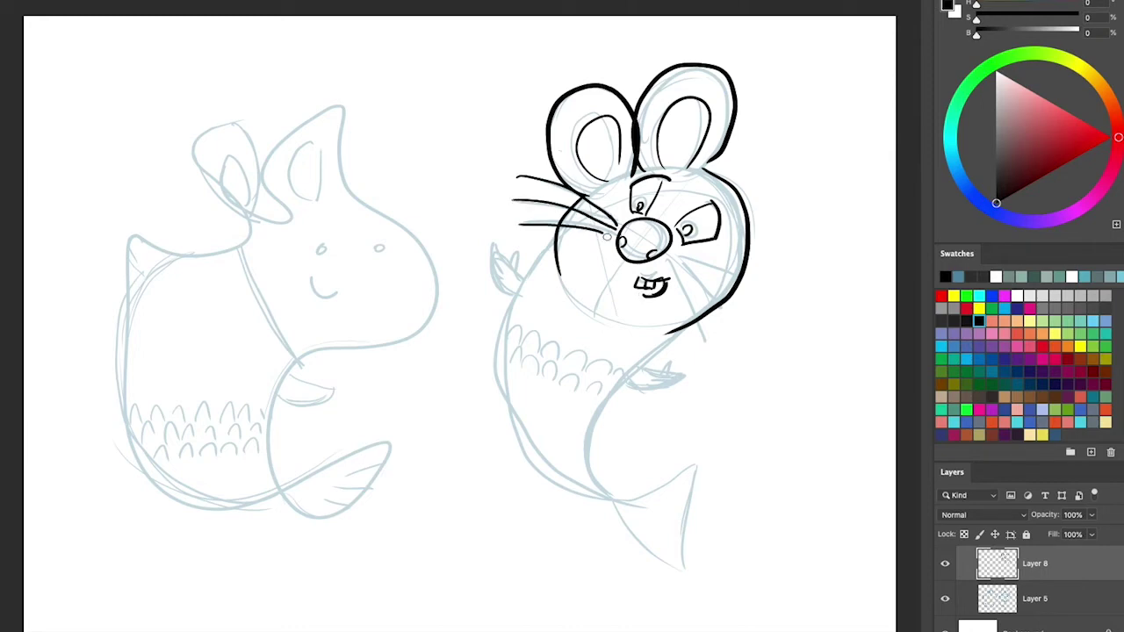
{"action": "mouse_move", "coordinate": [682, 255]}
{"action": "left_mouse_down"}
{"action": "mouse_move", "coordinate": [744, 322]}
{"action": "mouse_move", "coordinate": [720, 313]}
{"action": "mouse_move", "coordinate": [702, 325]}
{"action": "left_mouse_up"}
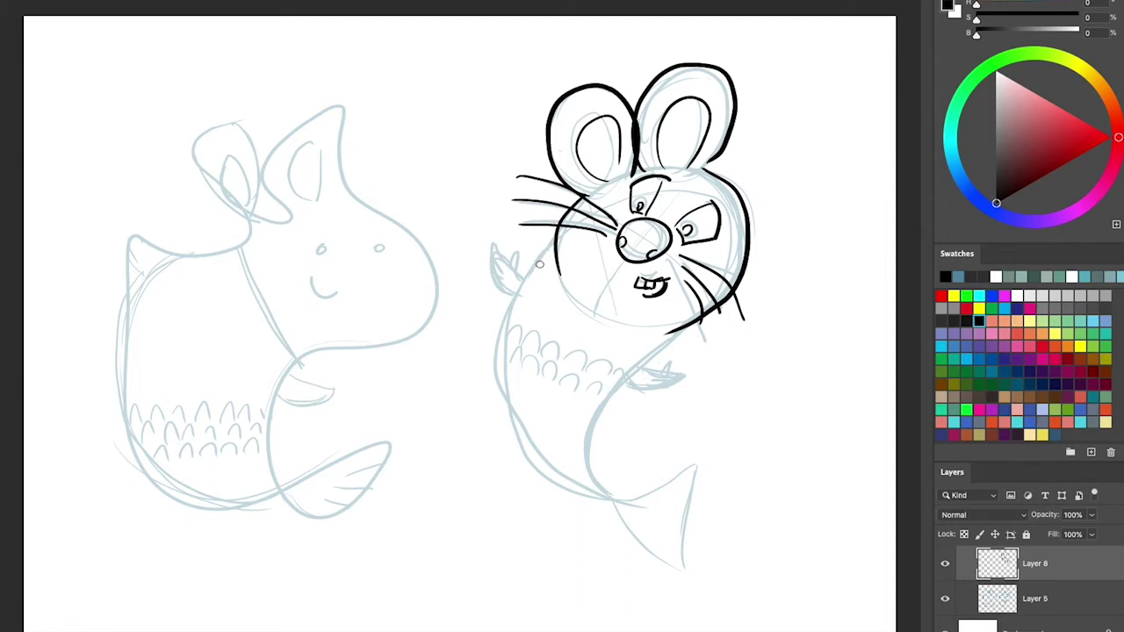
Ink the mouse's two small hands and the belly and back contours down to the tail
{"action": "mouse_move", "coordinate": [518, 262]}
{"action": "left_mouse_down"}
{"action": "mouse_move", "coordinate": [501, 234]}
{"action": "mouse_move", "coordinate": [514, 295]}
{"action": "left_mouse_up"}
{"action": "left_click_drag", "start_coordinate": [490, 230], "coordinate": [485, 269]}
{"action": "left_click_drag", "start_coordinate": [649, 367], "coordinate": [714, 378]}
{"action": "left_click_drag", "start_coordinate": [686, 332], "coordinate": [606, 483]}
{"action": "mouse_move", "coordinate": [553, 241]}
{"action": "left_mouse_down"}
{"action": "mouse_move", "coordinate": [632, 488]}
{"action": "mouse_move", "coordinate": [717, 451]}
{"action": "left_mouse_up"}
Ink the outline of the mouse's tail fin and add short detail lines inside it
{"action": "left_click_drag", "start_coordinate": [713, 455], "coordinate": [680, 549]}
{"action": "left_click_drag", "start_coordinate": [645, 488], "coordinate": [699, 552]}
{"action": "mouse_move", "coordinate": [702, 468]}
{"action": "left_mouse_down"}
{"action": "mouse_move", "coordinate": [694, 560]}
{"action": "mouse_move", "coordinate": [660, 489]}
{"action": "left_mouse_up"}
{"action": "left_click_drag", "start_coordinate": [675, 515], "coordinate": [688, 533]}
Ink small scale marks across the mouse's body and hide the blue sketch layer
{"action": "left_click_drag", "start_coordinate": [523, 344], "coordinate": [538, 323]}
{"action": "mouse_move", "coordinate": [532, 371]}
{"action": "left_mouse_down"}
{"action": "mouse_move", "coordinate": [550, 337]}
{"action": "mouse_move", "coordinate": [561, 363]}
{"action": "left_mouse_up"}
{"action": "left_click_drag", "start_coordinate": [585, 287], "coordinate": [613, 308]}
{"action": "left_click_drag", "start_coordinate": [567, 373], "coordinate": [569, 392]}
{"action": "left_click_drag", "start_coordinate": [580, 388], "coordinate": [587, 402]}
{"action": "left_click_drag", "start_coordinate": [581, 340], "coordinate": [583, 354]}
{"action": "left_click_drag", "start_coordinate": [613, 343], "coordinate": [615, 355]}
{"action": "left_click_drag", "start_coordinate": [559, 304], "coordinate": [560, 318]}
{"action": "mouse_move", "coordinate": [583, 416]}
{"action": "left_mouse_down"}
{"action": "mouse_move", "coordinate": [587, 428]}
{"action": "mouse_move", "coordinate": [571, 436]}
{"action": "left_mouse_up"}
{"action": "left_click", "coordinate": [945, 598]}
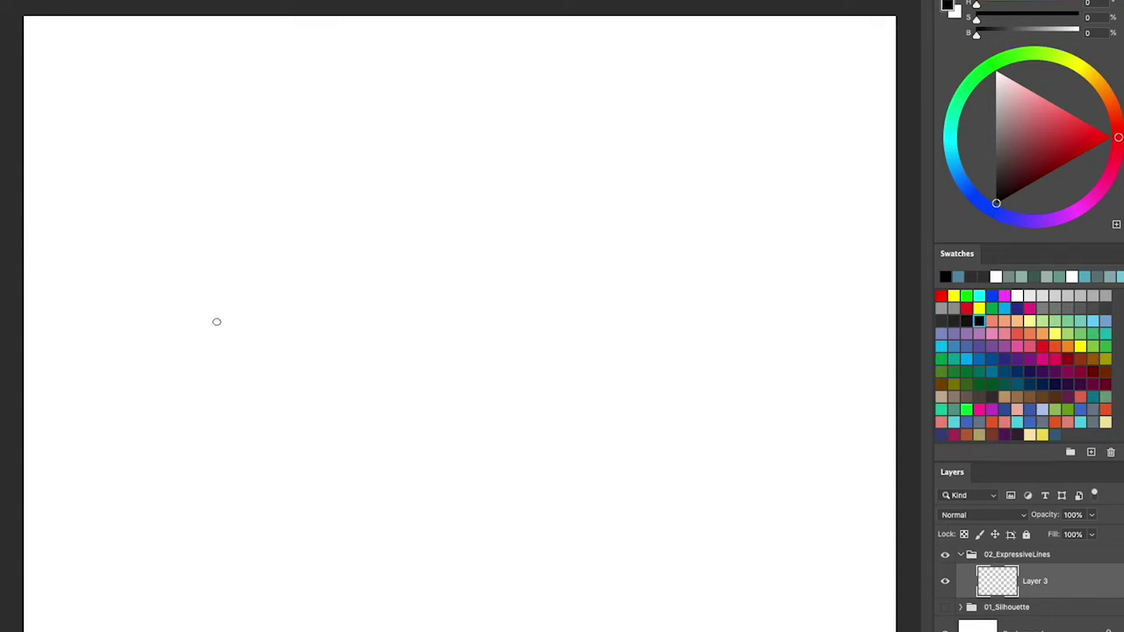
Set the Kyle's Inkbox gritty inking brush to a size of 99 px
{"action": "right_click", "coordinate": [232, 247]}
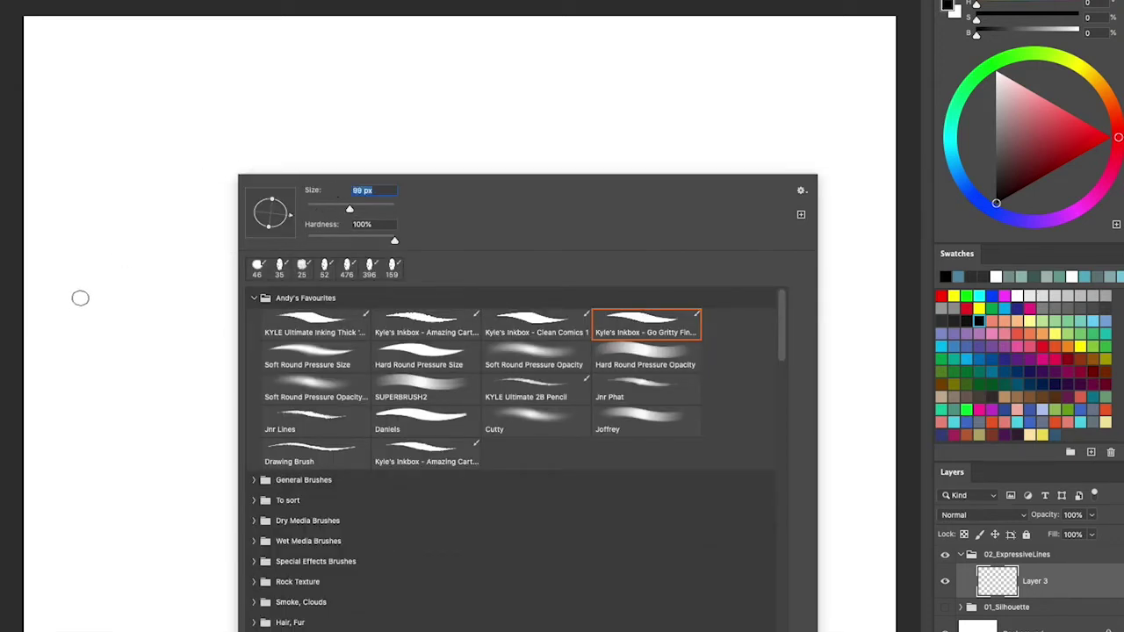
Try out long arcs and flowing curves with the brush, undoing all but the first arc
{"action": "mouse_move", "coordinate": [99, 303]}
{"action": "left_mouse_down"}
{"action": "mouse_move", "coordinate": [111, 231]}
{"action": "mouse_move", "coordinate": [318, 138]}
{"action": "mouse_move", "coordinate": [552, 247]}
{"action": "mouse_move", "coordinate": [527, 363]}
{"action": "left_mouse_up"}
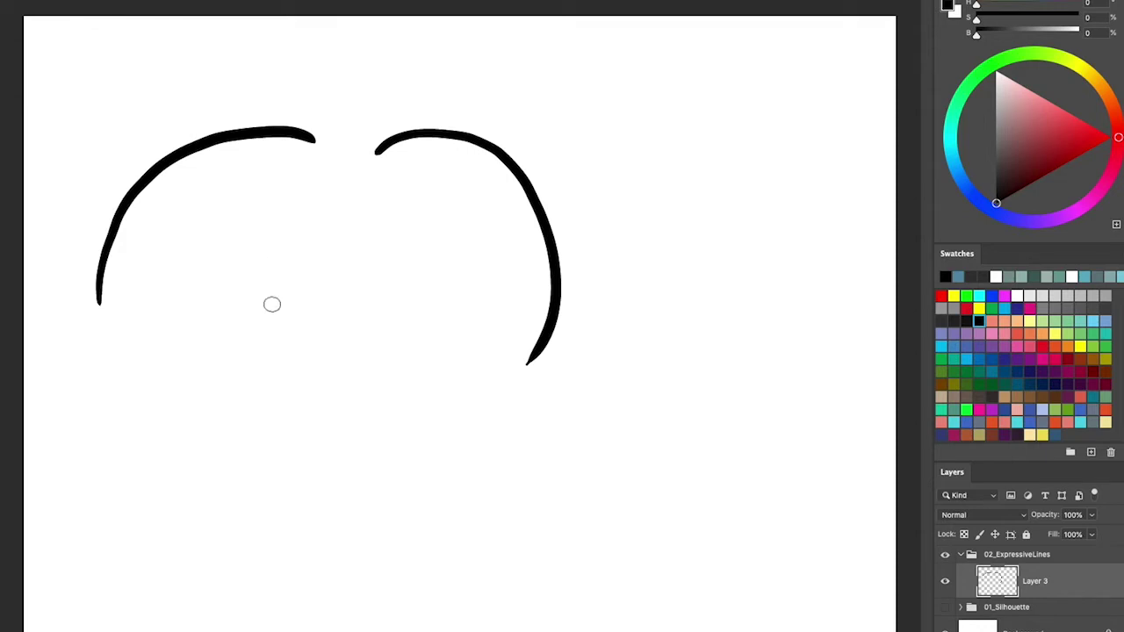
{"action": "left_click_drag", "start_coordinate": [229, 221], "coordinate": [345, 382]}
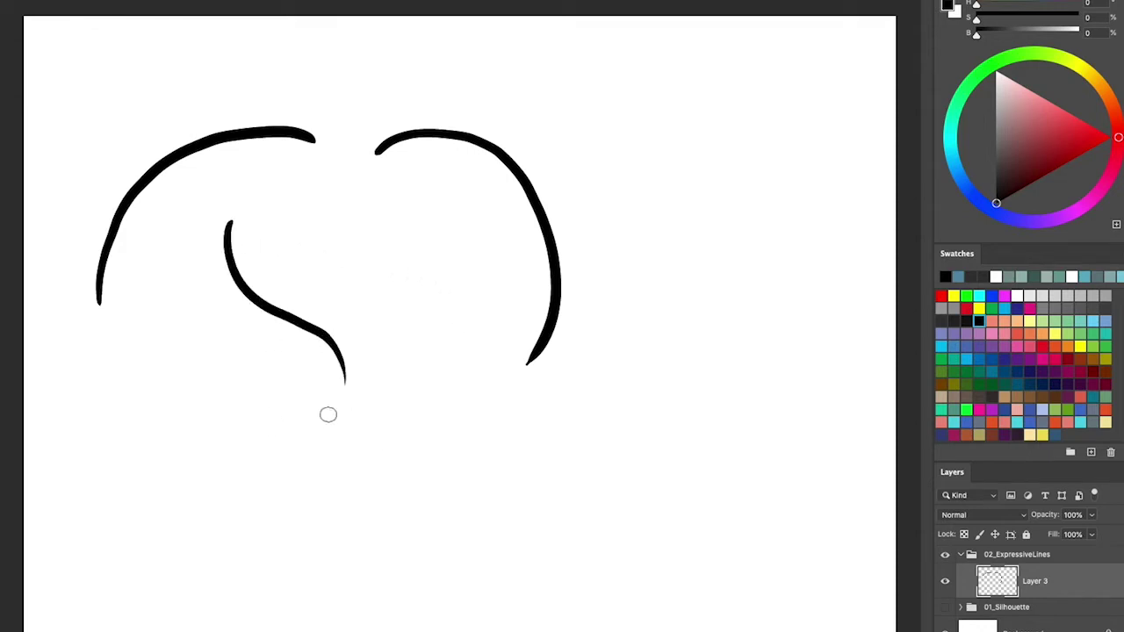
{"action": "left_click_drag", "start_coordinate": [408, 241], "coordinate": [352, 411]}
{"action": "key", "text": "ctrl+z"}
{"action": "key", "text": "ctrl+z"}
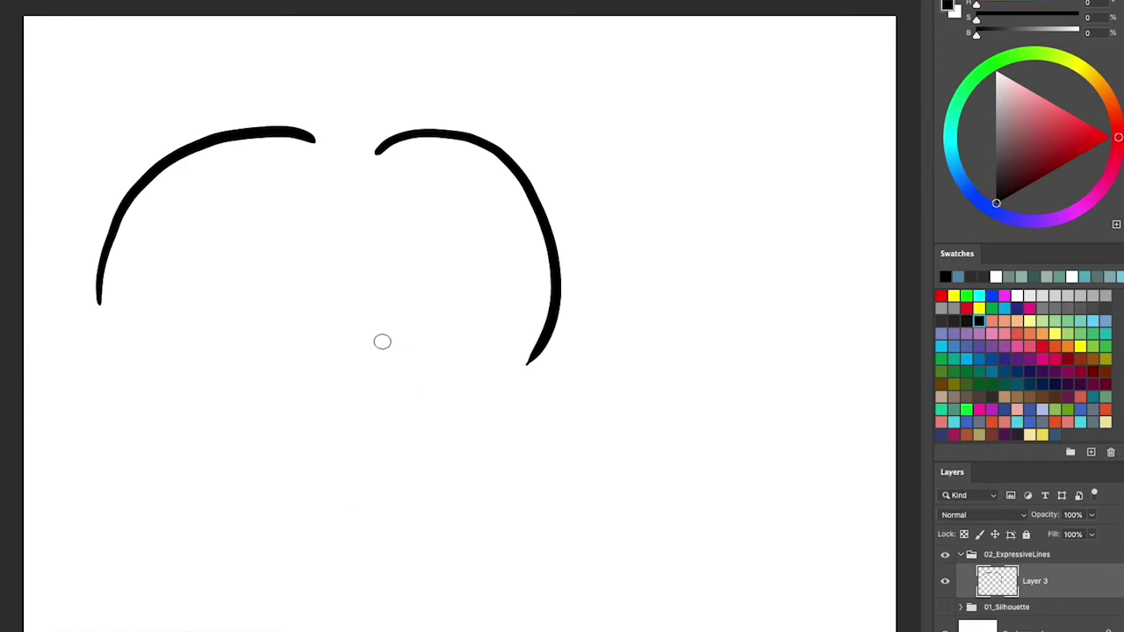
{"action": "key", "text": "ctrl+z"}
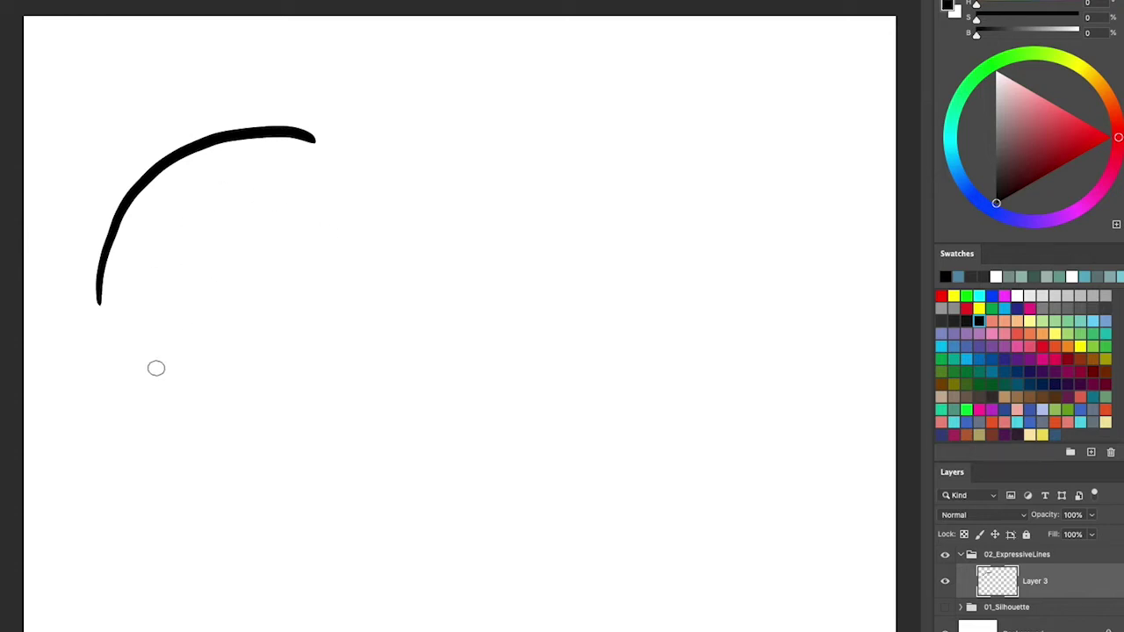
Draw two thinner nested arcs and a broken wavy line as practice strokes, and clear the whole layer
{"action": "left_click_drag", "start_coordinate": [156, 282], "coordinate": [368, 197]}
{"action": "left_click_drag", "start_coordinate": [209, 299], "coordinate": [373, 246]}
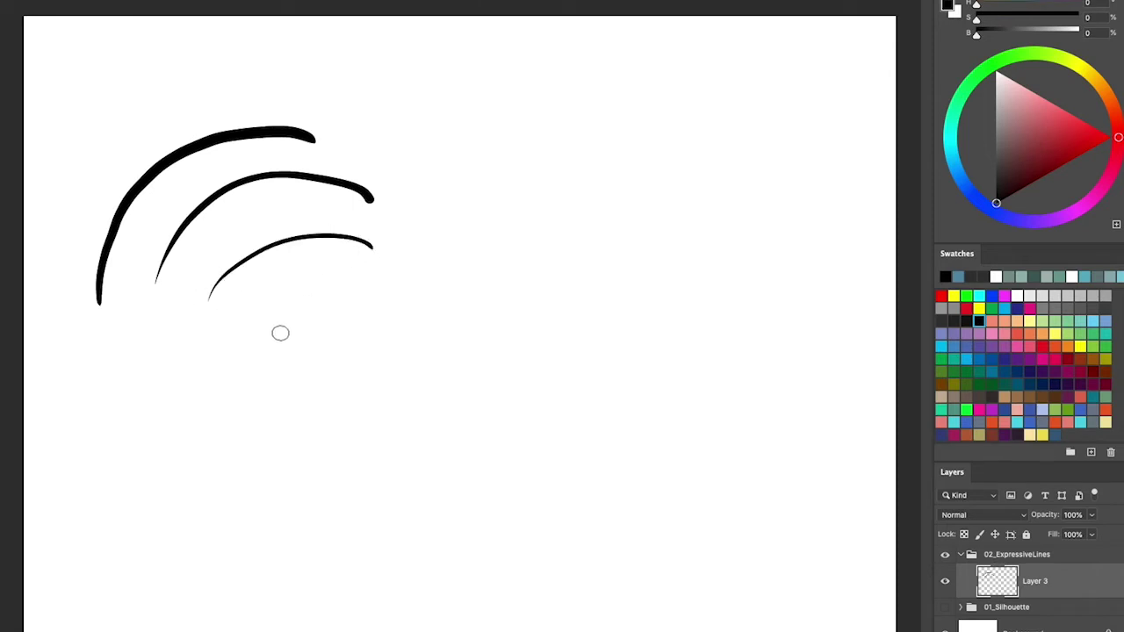
{"action": "mouse_move", "coordinate": [261, 313]}
{"action": "left_mouse_down"}
{"action": "mouse_move", "coordinate": [231, 382]}
{"action": "mouse_move", "coordinate": [243, 424]}
{"action": "mouse_move", "coordinate": [237, 522]}
{"action": "left_mouse_up"}
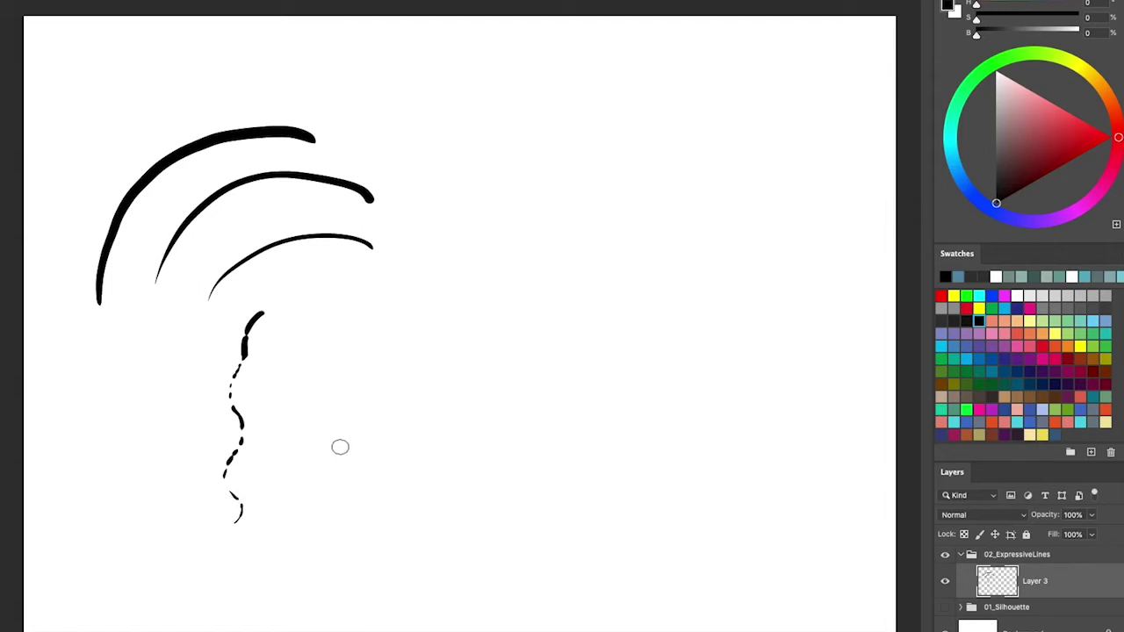
{"action": "key", "text": "ctrl+a"}
{"action": "key", "text": "Delete"}
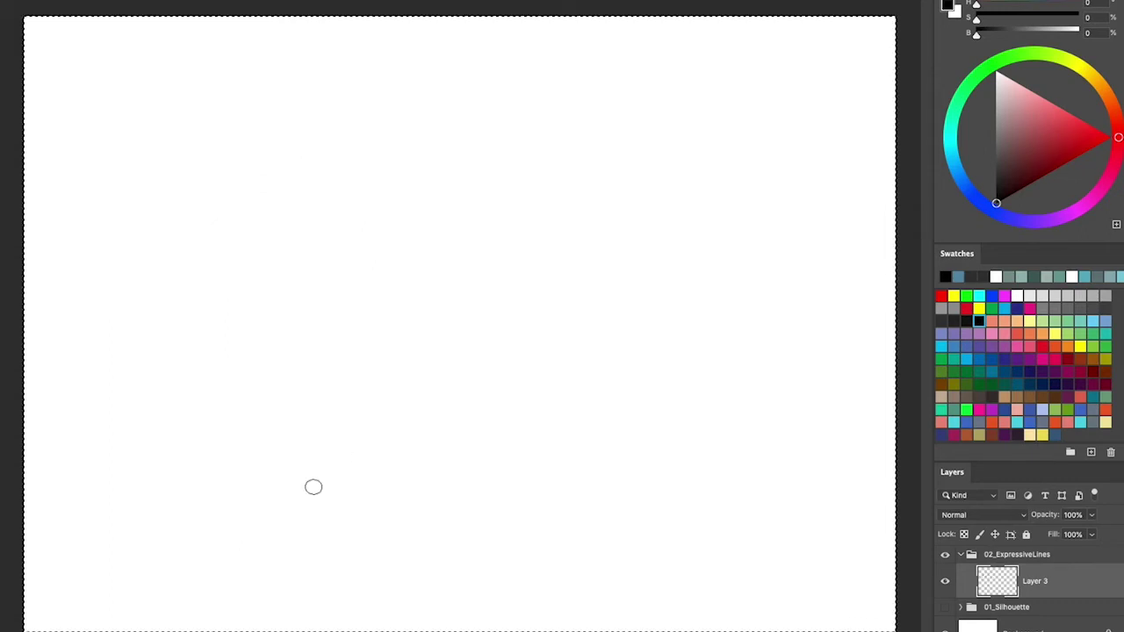
{"action": "key", "text": "ctrl+d"}
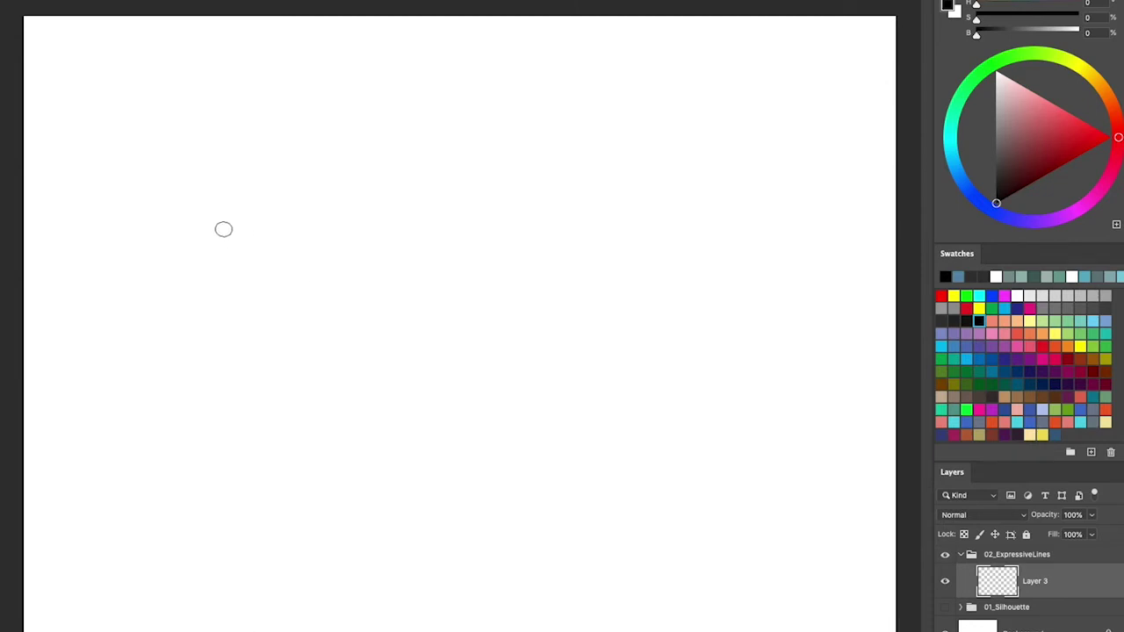
Draw a huge open smiling mouth with three uneven upper teeth and two lower teeth
{"action": "mouse_move", "coordinate": [206, 228]}
{"action": "left_mouse_down"}
{"action": "mouse_move", "coordinate": [288, 304]}
{"action": "mouse_move", "coordinate": [451, 193]}
{"action": "left_mouse_up"}
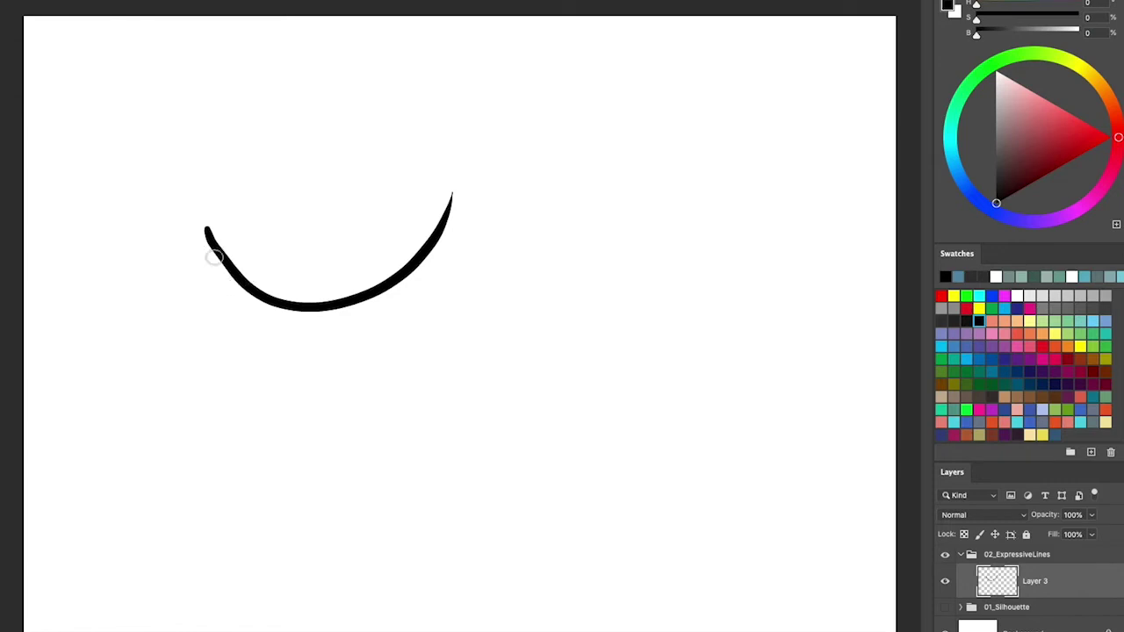
{"action": "mouse_move", "coordinate": [206, 230]}
{"action": "left_mouse_down"}
{"action": "mouse_move", "coordinate": [206, 294]}
{"action": "mouse_move", "coordinate": [446, 235]}
{"action": "left_mouse_up"}
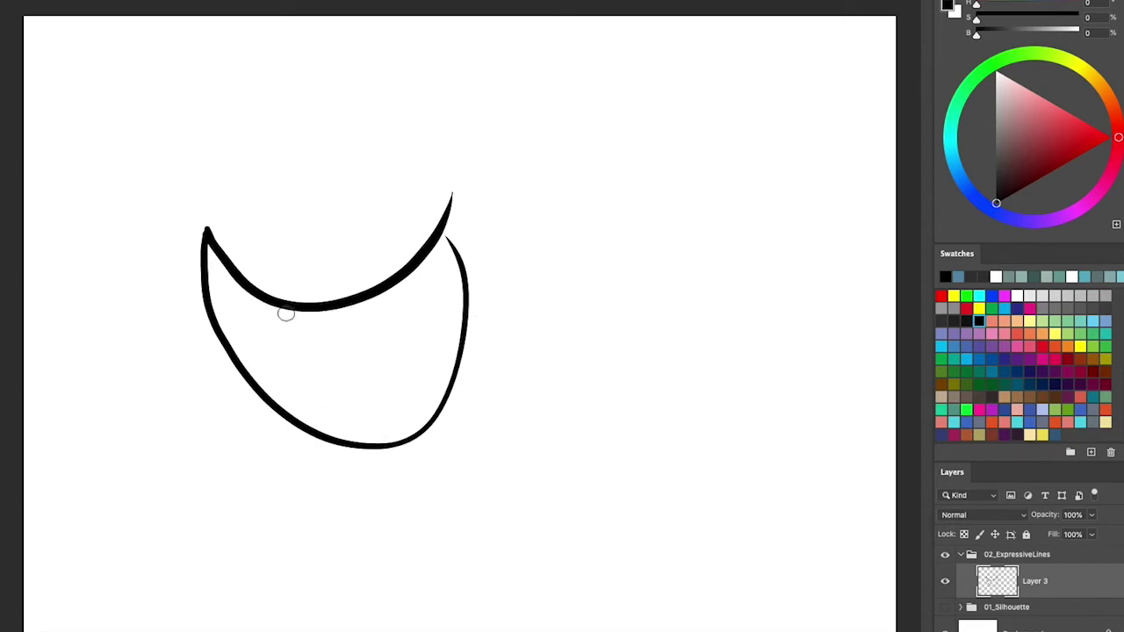
{"action": "mouse_move", "coordinate": [286, 311]}
{"action": "left_mouse_down"}
{"action": "mouse_move", "coordinate": [321, 326]}
{"action": "mouse_move", "coordinate": [324, 309]}
{"action": "mouse_move", "coordinate": [374, 294]}
{"action": "mouse_move", "coordinate": [429, 303]}
{"action": "mouse_move", "coordinate": [420, 269]}
{"action": "left_mouse_up"}
{"action": "mouse_move", "coordinate": [312, 420]}
{"action": "left_mouse_down"}
{"action": "mouse_move", "coordinate": [354, 438]}
{"action": "mouse_move", "coordinate": [374, 408]}
{"action": "mouse_move", "coordinate": [408, 436]}
{"action": "left_mouse_up"}
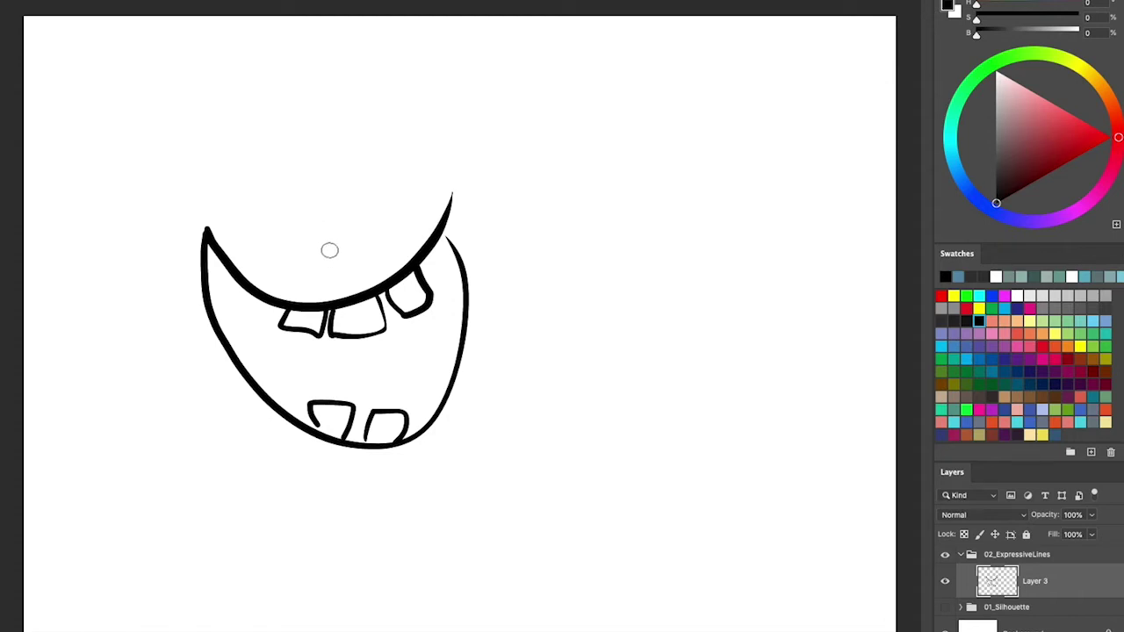
Draw two tiny round eyes above the mouth and thick arched brows over them
{"action": "left_click_drag", "start_coordinate": [316, 247], "coordinate": [372, 245]}
{"action": "mouse_move", "coordinate": [260, 174]}
{"action": "left_mouse_down"}
{"action": "mouse_move", "coordinate": [292, 139]}
{"action": "mouse_move", "coordinate": [346, 136]}
{"action": "mouse_move", "coordinate": [394, 221]}
{"action": "left_mouse_up"}
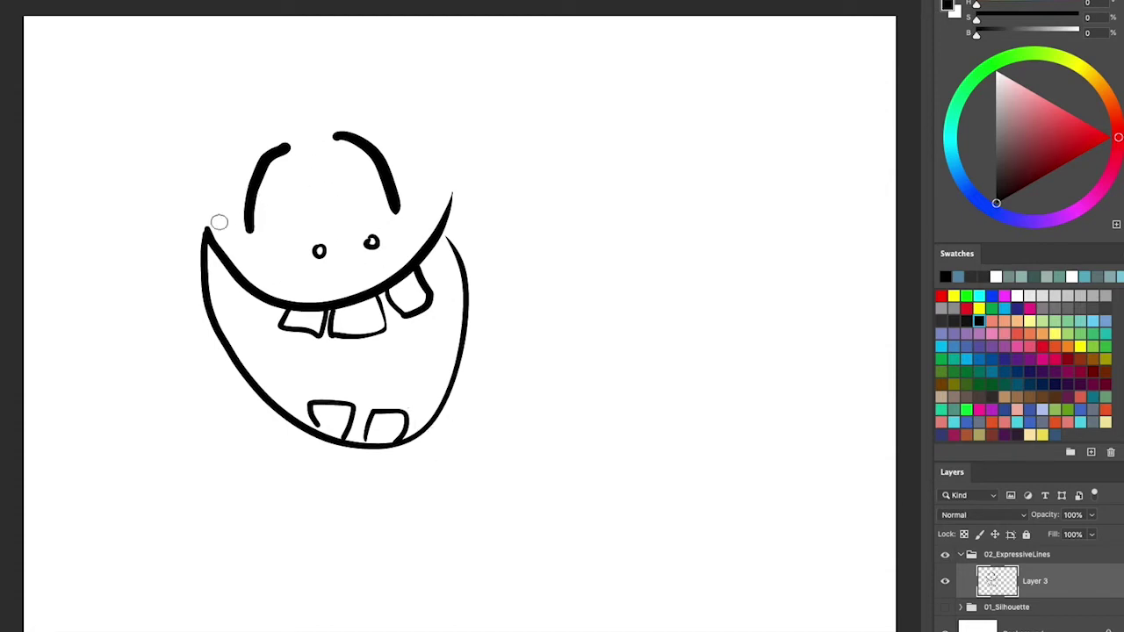
Reduce the brush size and outline the cheeks and wide jaw around the open mouth
{"action": "right_click", "coordinate": [326, 380]}
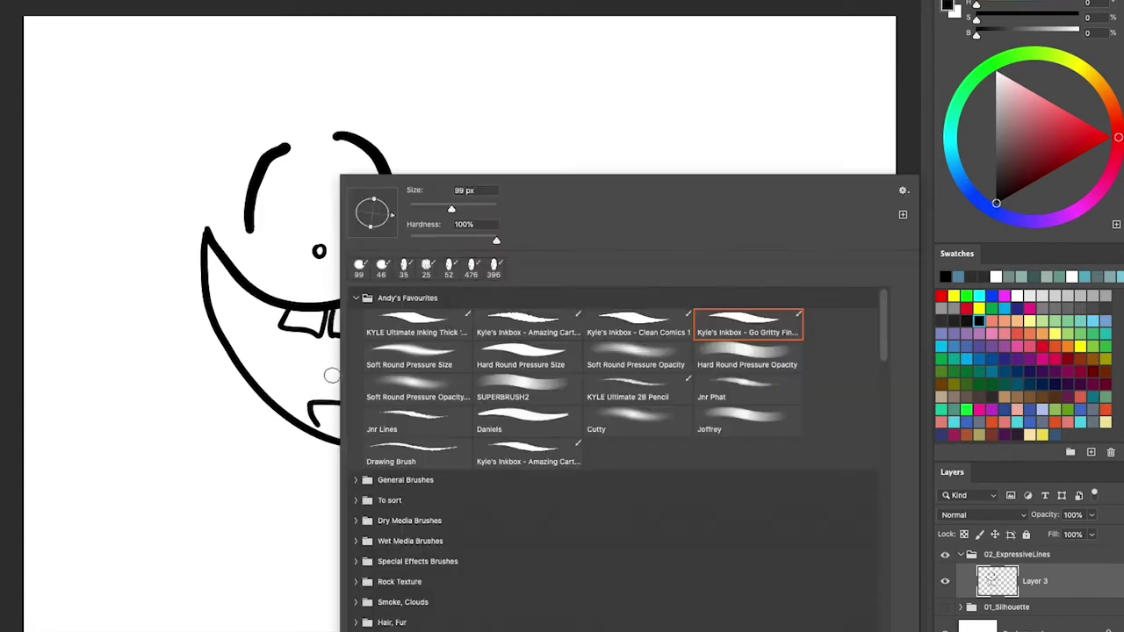
{"action": "key", "text": "Return"}
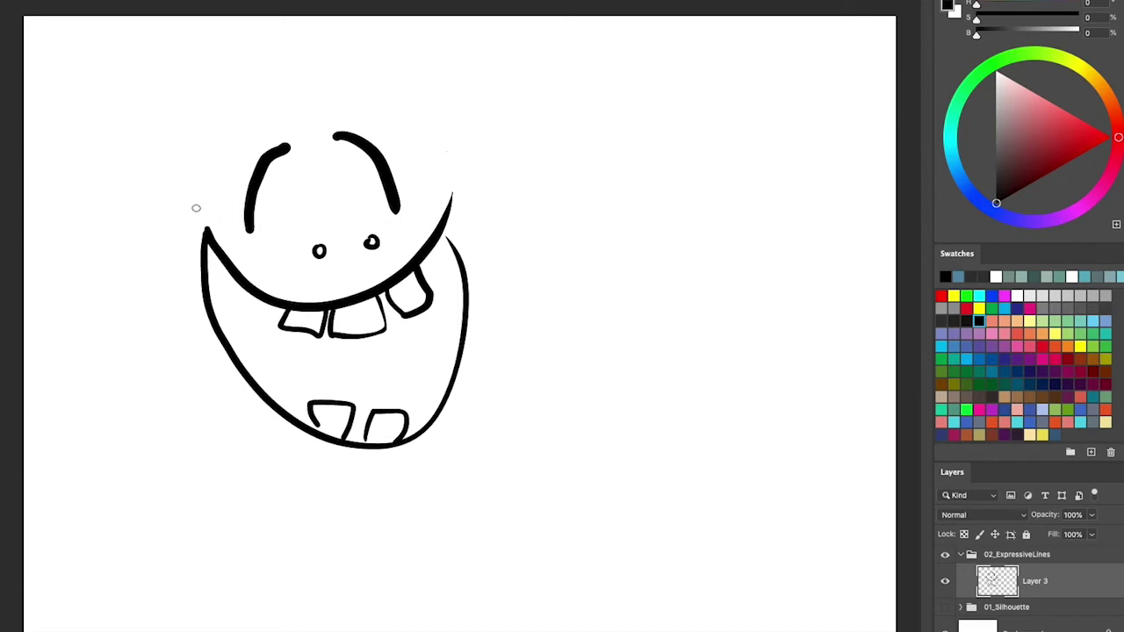
{"action": "mouse_move", "coordinate": [195, 208]}
{"action": "left_mouse_down"}
{"action": "mouse_move", "coordinate": [224, 207]}
{"action": "mouse_move", "coordinate": [188, 209]}
{"action": "mouse_move", "coordinate": [173, 293]}
{"action": "mouse_move", "coordinate": [206, 411]}
{"action": "mouse_move", "coordinate": [271, 459]}
{"action": "mouse_move", "coordinate": [395, 475]}
{"action": "mouse_move", "coordinate": [491, 428]}
{"action": "mouse_move", "coordinate": [510, 317]}
{"action": "mouse_move", "coordinate": [496, 218]}
{"action": "mouse_move", "coordinate": [447, 167]}
{"action": "mouse_move", "coordinate": [415, 187]}
{"action": "left_mouse_up"}
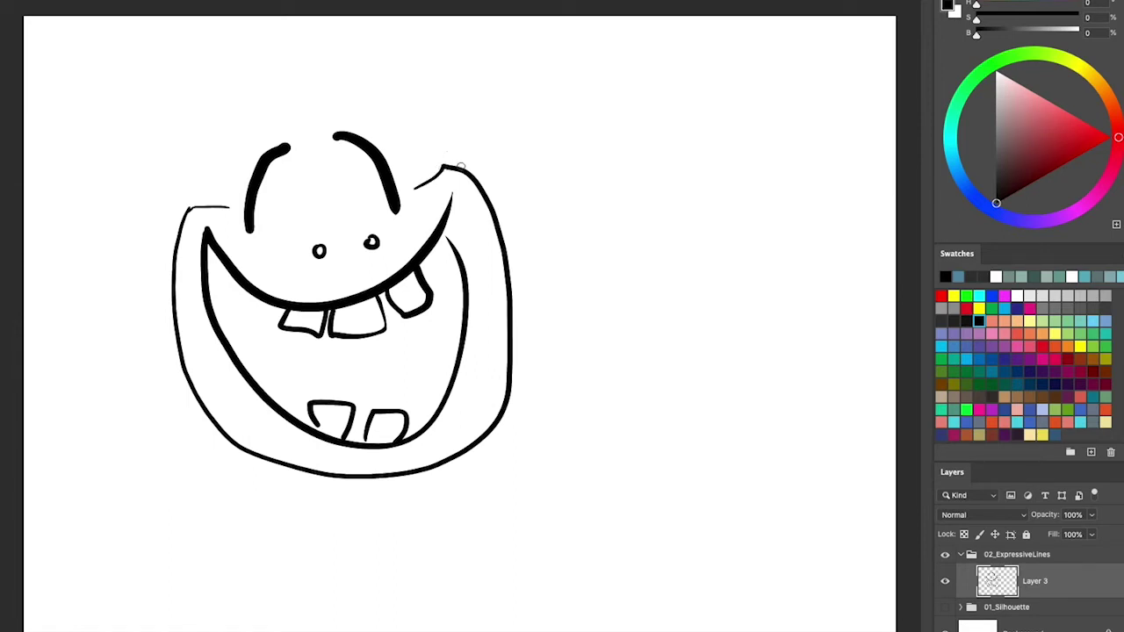
Add creases under the eyes, two dot nostrils and a wavy tongue inside the mouth
{"action": "left_click_drag", "start_coordinate": [286, 274], "coordinate": [326, 265]}
{"action": "left_click", "coordinate": [349, 272]}
{"action": "left_click_drag", "start_coordinate": [379, 245], "coordinate": [392, 243]}
{"action": "mouse_move", "coordinate": [292, 402]}
{"action": "left_mouse_down"}
{"action": "mouse_move", "coordinate": [316, 363]}
{"action": "mouse_move", "coordinate": [367, 347]}
{"action": "mouse_move", "coordinate": [304, 406]}
{"action": "left_mouse_up"}
{"action": "left_click_drag", "start_coordinate": [339, 359], "coordinate": [301, 400]}
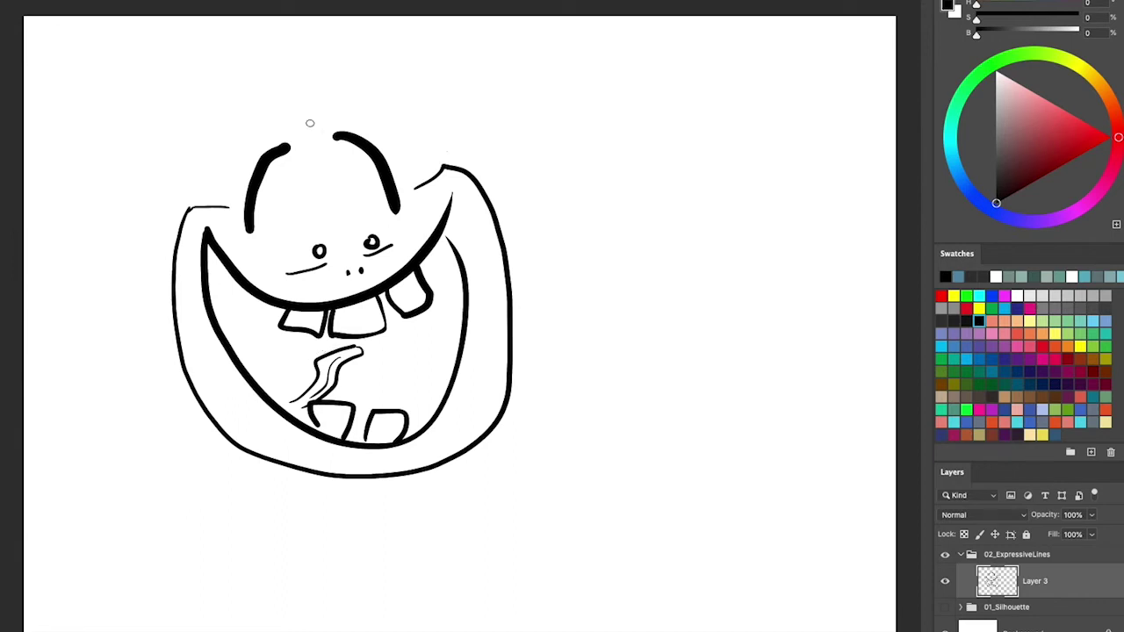
Draw a long slanted nose line between the brows and the two tall sides of the forehead
{"action": "left_click_drag", "start_coordinate": [325, 150], "coordinate": [362, 260]}
{"action": "left_click_drag", "start_coordinate": [209, 97], "coordinate": [228, 214]}
{"action": "left_click_drag", "start_coordinate": [357, 51], "coordinate": [418, 200]}
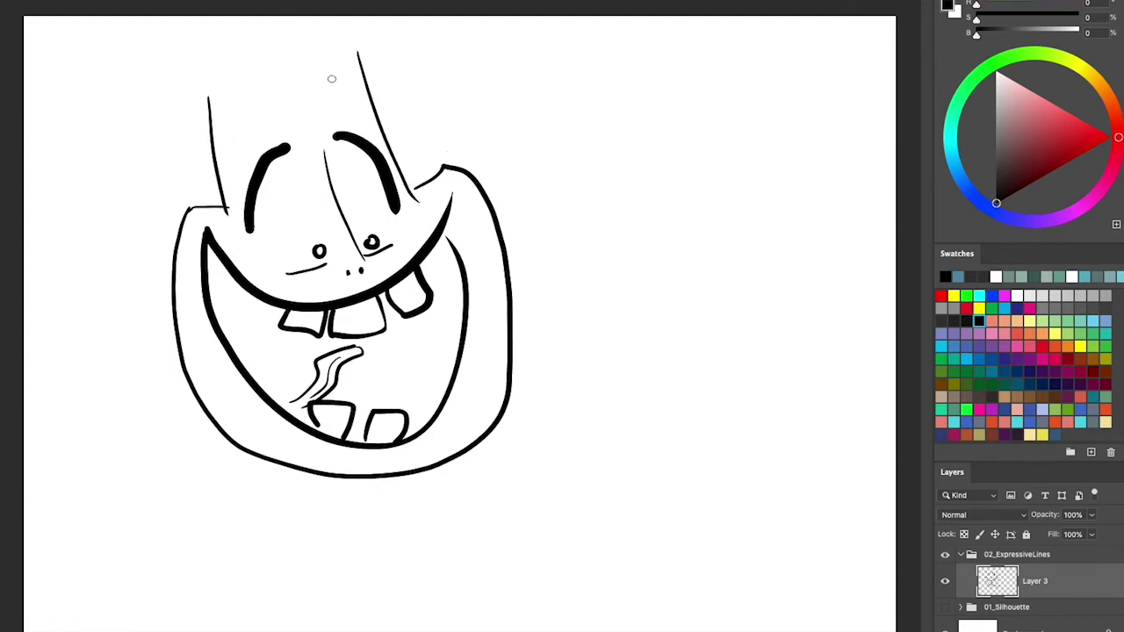
Draw a row of short spiky hair strokes across the top of the grinning head
{"action": "left_click_drag", "start_coordinate": [211, 35], "coordinate": [216, 83]}
{"action": "mouse_move", "coordinate": [227, 30]}
{"action": "left_mouse_down"}
{"action": "mouse_move", "coordinate": [224, 79]}
{"action": "mouse_move", "coordinate": [245, 70]}
{"action": "left_mouse_up"}
{"action": "left_click_drag", "start_coordinate": [262, 26], "coordinate": [258, 67]}
{"action": "left_click_drag", "start_coordinate": [274, 32], "coordinate": [274, 67]}
{"action": "mouse_move", "coordinate": [292, 24]}
{"action": "left_mouse_down"}
{"action": "mouse_move", "coordinate": [285, 64]}
{"action": "mouse_move", "coordinate": [295, 62]}
{"action": "left_mouse_up"}
{"action": "left_click_drag", "start_coordinate": [310, 18], "coordinate": [312, 59]}
{"action": "mouse_move", "coordinate": [330, 16]}
{"action": "left_mouse_down"}
{"action": "mouse_move", "coordinate": [324, 58]}
{"action": "mouse_move", "coordinate": [333, 58]}
{"action": "left_mouse_up"}
{"action": "left_click_drag", "start_coordinate": [350, 23], "coordinate": [343, 57]}
Add a small ear on each side of the head and move the whole face slightly down and to the right
{"action": "left_click_drag", "start_coordinate": [400, 160], "coordinate": [413, 181]}
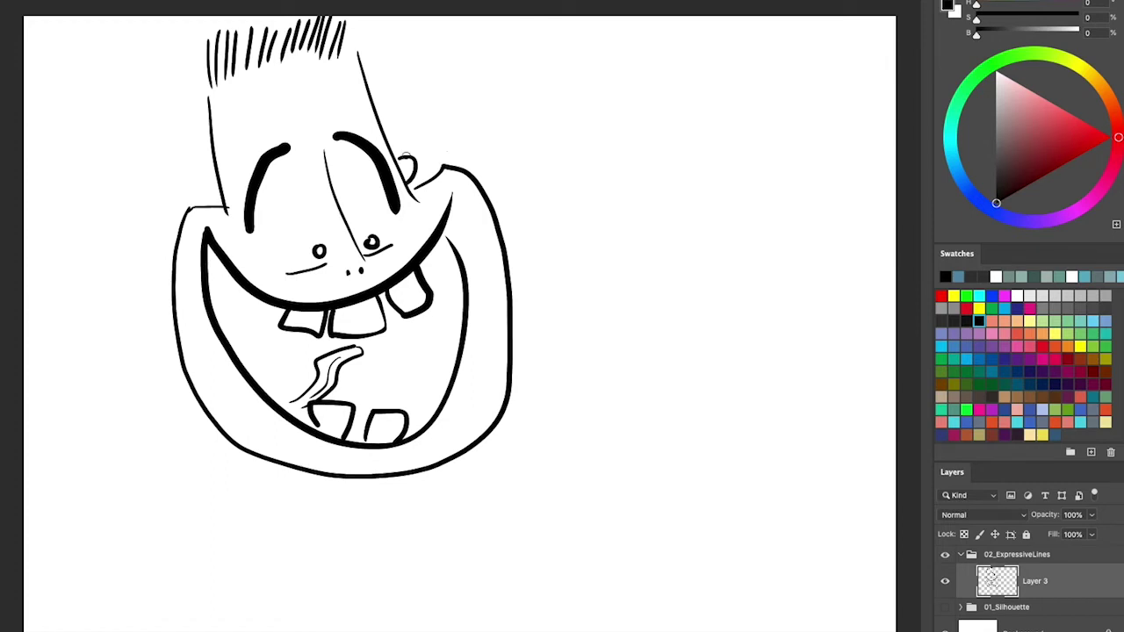
{"action": "left_click_drag", "start_coordinate": [212, 174], "coordinate": [222, 184]}
{"action": "mouse_move", "coordinate": [483, 395]}
{"action": "left_mouse_down"}
{"action": "mouse_move", "coordinate": [512, 391]}
{"action": "mouse_move", "coordinate": [510, 431]}
{"action": "left_mouse_up"}
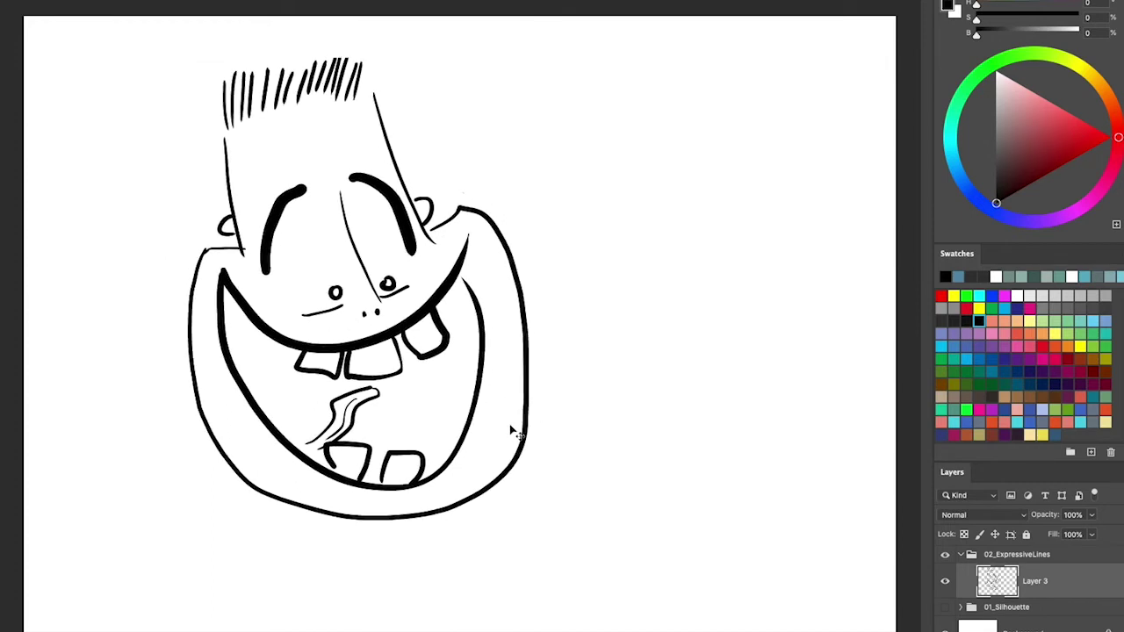
{"action": "left_click_drag", "start_coordinate": [262, 70], "coordinate": [249, 103]}
Outline a second head beside the first, with two straight forehead sides and a wide rounded jaw
{"action": "left_click_drag", "start_coordinate": [678, 95], "coordinate": [678, 211]}
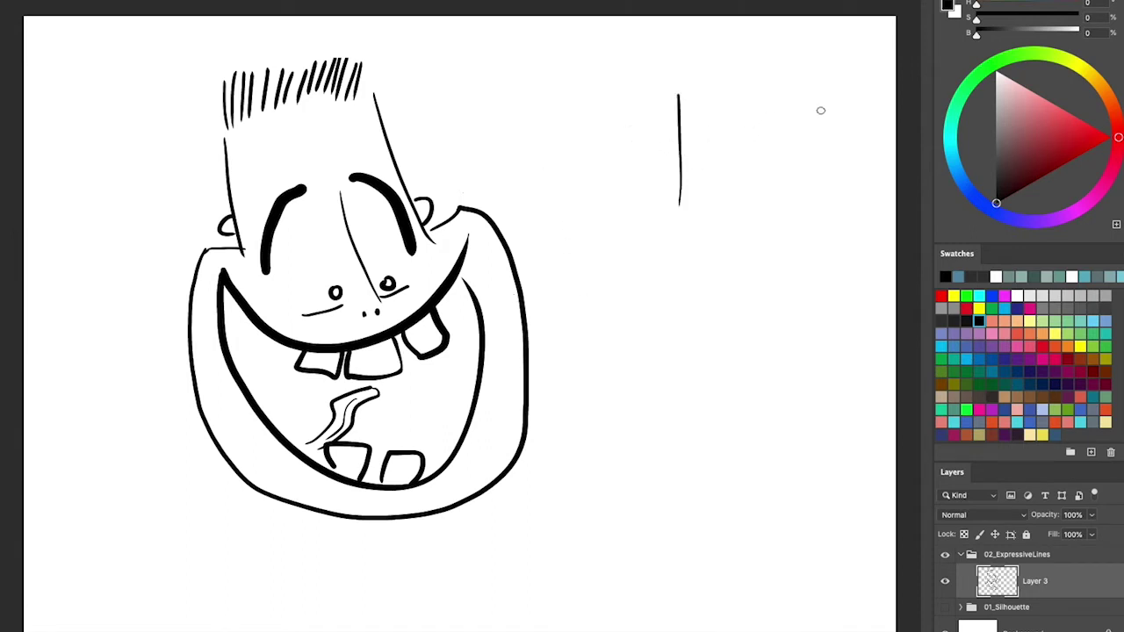
{"action": "left_click_drag", "start_coordinate": [822, 86], "coordinate": [821, 188]}
{"action": "mouse_move", "coordinate": [673, 201]}
{"action": "left_mouse_down"}
{"action": "mouse_move", "coordinate": [633, 345]}
{"action": "mouse_move", "coordinate": [778, 402]}
{"action": "mouse_move", "coordinate": [878, 226]}
{"action": "mouse_move", "coordinate": [875, 195]}
{"action": "left_mouse_up"}
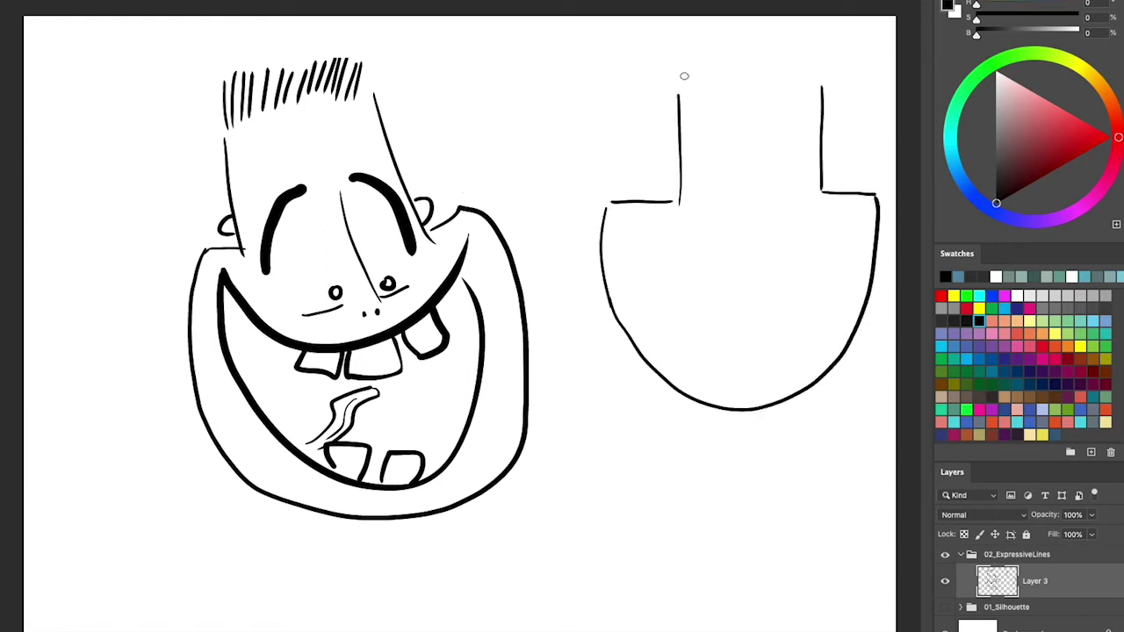
Give the second head a row of spiky hair strokes and two small ears
{"action": "left_click_drag", "start_coordinate": [680, 42], "coordinate": [681, 90]}
{"action": "left_click_drag", "start_coordinate": [698, 42], "coordinate": [701, 89]}
{"action": "left_click_drag", "start_coordinate": [719, 40], "coordinate": [720, 91]}
{"action": "mouse_move", "coordinate": [753, 39]}
{"action": "left_mouse_down"}
{"action": "mouse_move", "coordinate": [740, 91]}
{"action": "mouse_move", "coordinate": [751, 93]}
{"action": "left_mouse_up"}
{"action": "mouse_move", "coordinate": [779, 39]}
{"action": "left_mouse_down"}
{"action": "mouse_move", "coordinate": [764, 91]}
{"action": "mouse_move", "coordinate": [780, 93]}
{"action": "left_mouse_up"}
{"action": "left_click_drag", "start_coordinate": [805, 39], "coordinate": [792, 91]}
{"action": "left_click_drag", "start_coordinate": [826, 164], "coordinate": [824, 185]}
{"action": "left_click_drag", "start_coordinate": [676, 169], "coordinate": [683, 181]}
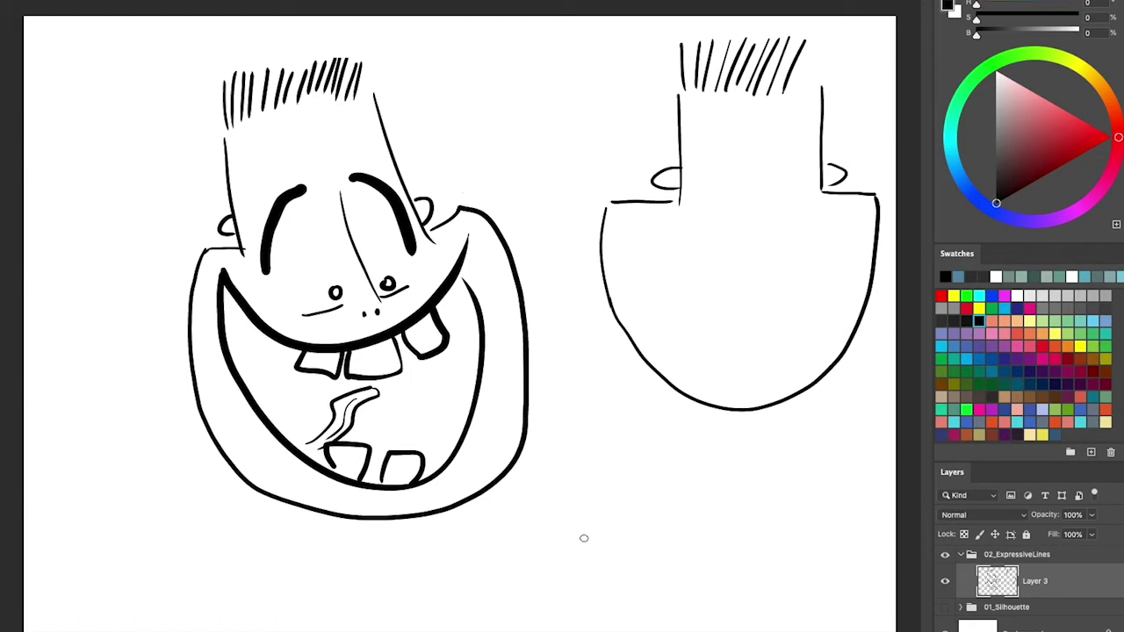
Draw a small narrow head below the second one, with crossed face guidelines, swept hair and two ears
{"action": "mouse_move", "coordinate": [569, 551]}
{"action": "left_mouse_down"}
{"action": "mouse_move", "coordinate": [563, 447]}
{"action": "mouse_move", "coordinate": [636, 429]}
{"action": "mouse_move", "coordinate": [643, 550]}
{"action": "mouse_move", "coordinate": [577, 557]}
{"action": "mouse_move", "coordinate": [645, 557]}
{"action": "left_mouse_up"}
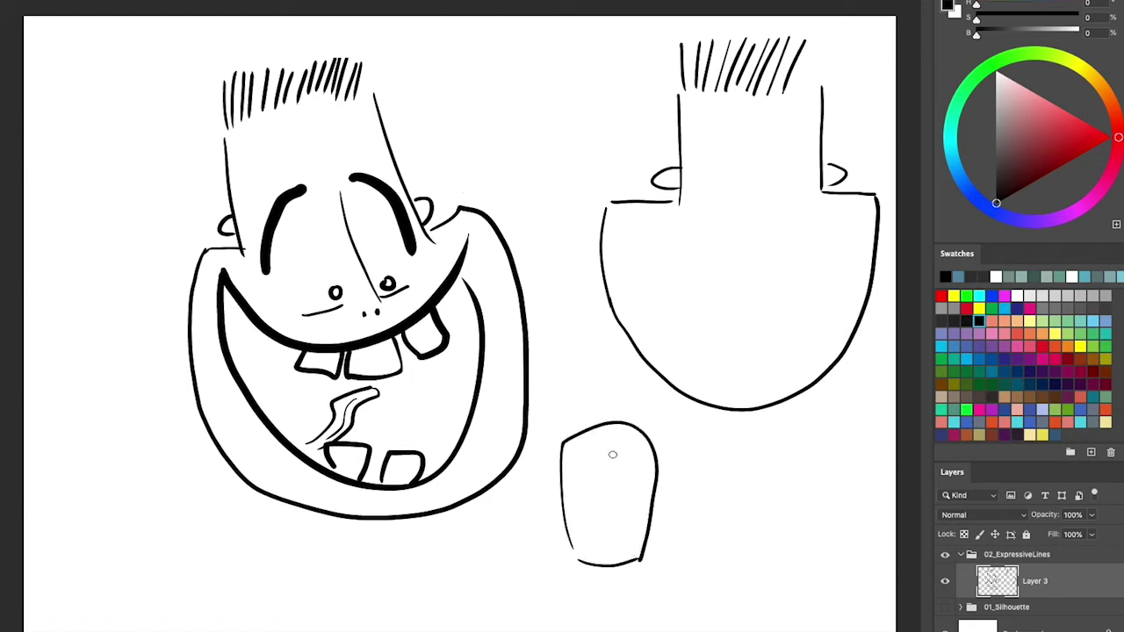
{"action": "left_click_drag", "start_coordinate": [617, 458], "coordinate": [612, 543]}
{"action": "left_click_drag", "start_coordinate": [580, 490], "coordinate": [638, 488]}
{"action": "mouse_move", "coordinate": [568, 436]}
{"action": "left_mouse_down"}
{"action": "mouse_move", "coordinate": [643, 414]}
{"action": "mouse_move", "coordinate": [650, 440]}
{"action": "left_mouse_up"}
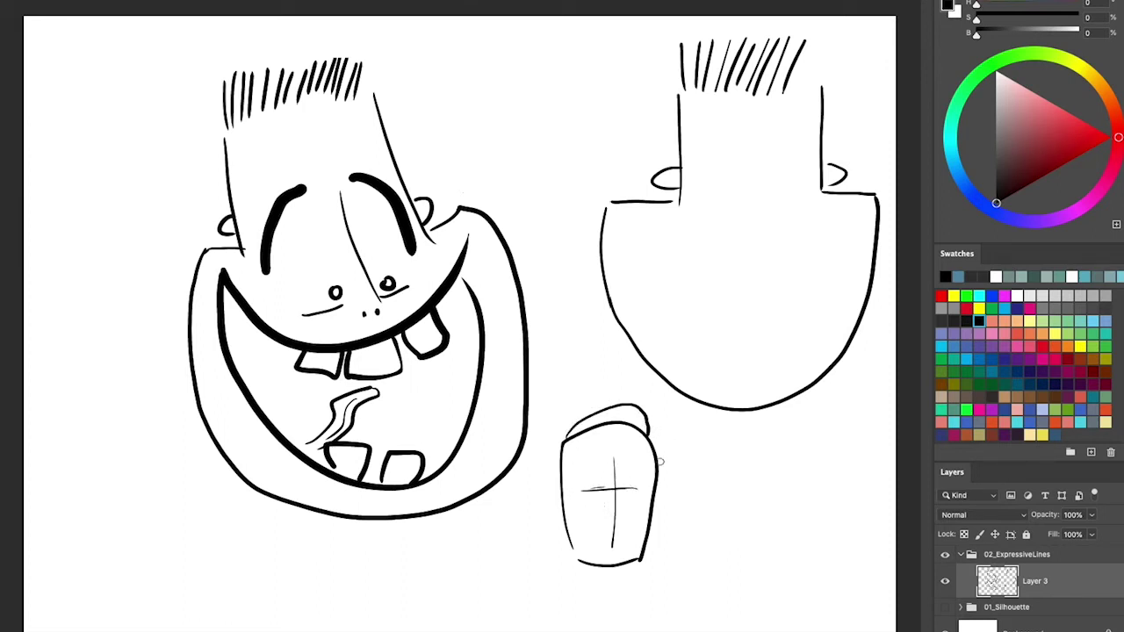
{"action": "left_click_drag", "start_coordinate": [659, 486], "coordinate": [658, 504]}
{"action": "left_click_drag", "start_coordinate": [564, 491], "coordinate": [563, 514]}
Draw a wide open mouth filling the jaw of the second large head
{"action": "left_click_drag", "start_coordinate": [627, 226], "coordinate": [883, 214]}
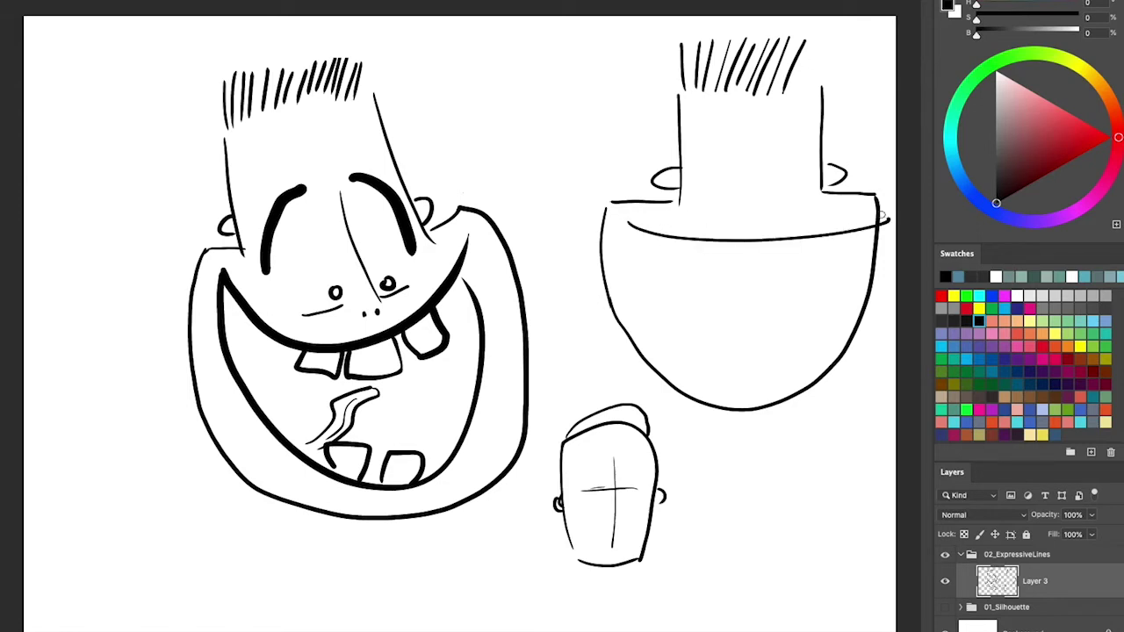
{"action": "mouse_move", "coordinate": [620, 224]}
{"action": "left_mouse_down"}
{"action": "mouse_move", "coordinate": [644, 351]}
{"action": "mouse_move", "coordinate": [854, 258]}
{"action": "mouse_move", "coordinate": [857, 228]}
{"action": "left_mouse_up"}
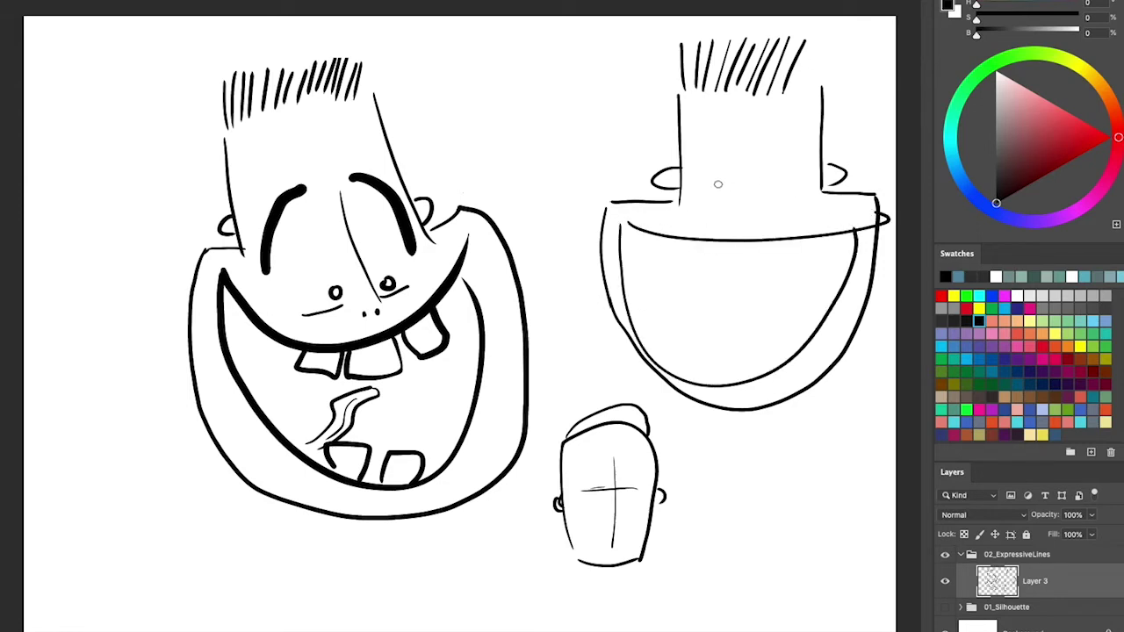
Draw the second large head's eyes, brows and nose, and small teeth along the upper and lower edges of its mouth
{"action": "left_click_drag", "start_coordinate": [718, 183], "coordinate": [717, 187]}
{"action": "left_click_drag", "start_coordinate": [788, 183], "coordinate": [787, 186]}
{"action": "mouse_move", "coordinate": [693, 155]}
{"action": "left_mouse_down"}
{"action": "mouse_move", "coordinate": [762, 114]}
{"action": "mouse_move", "coordinate": [809, 140]}
{"action": "mouse_move", "coordinate": [774, 199]}
{"action": "mouse_move", "coordinate": [745, 210]}
{"action": "mouse_move", "coordinate": [777, 218]}
{"action": "left_mouse_up"}
{"action": "mouse_move", "coordinate": [693, 242]}
{"action": "left_mouse_down"}
{"action": "mouse_move", "coordinate": [711, 257]}
{"action": "mouse_move", "coordinate": [796, 255]}
{"action": "left_mouse_up"}
{"action": "left_click_drag", "start_coordinate": [809, 239], "coordinate": [808, 254]}
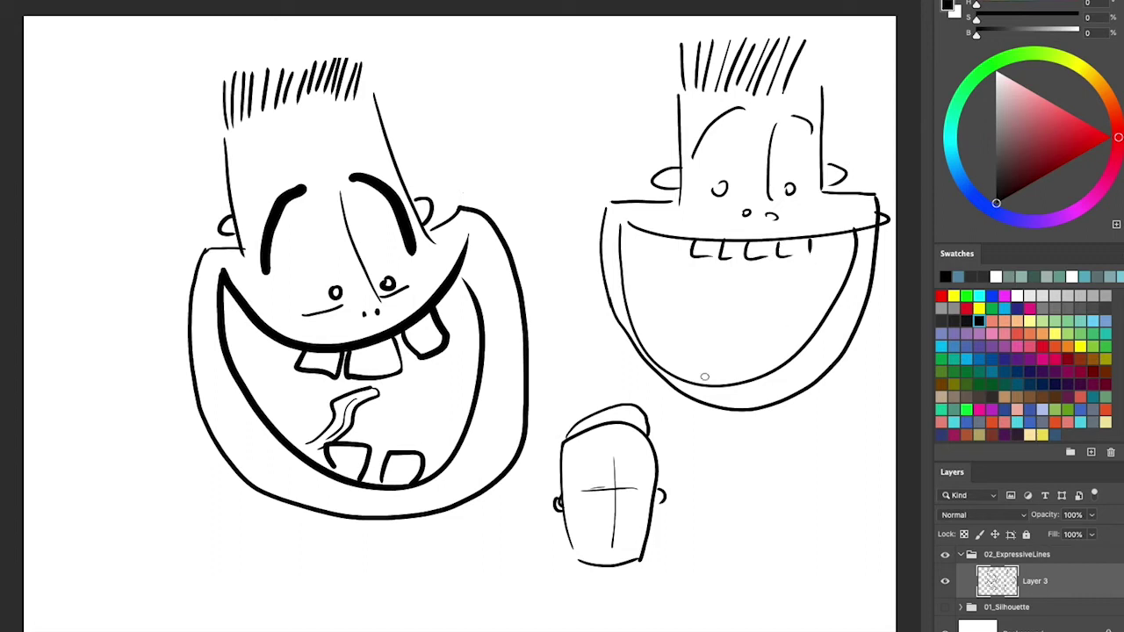
{"action": "left_click_drag", "start_coordinate": [705, 383], "coordinate": [743, 380]}
{"action": "left_click_drag", "start_coordinate": [755, 379], "coordinate": [773, 369]}
Cut the first large head and the small narrow head from Layer 3 onto their own new layer and hide it
{"action": "mouse_move", "coordinate": [448, 46]}
{"action": "left_mouse_down"}
{"action": "mouse_move", "coordinate": [484, 147]}
{"action": "mouse_move", "coordinate": [628, 383]}
{"action": "mouse_move", "coordinate": [702, 542]}
{"action": "left_mouse_up"}
{"action": "mouse_move", "coordinate": [688, 580]}
{"action": "left_mouse_down"}
{"action": "mouse_move", "coordinate": [122, 332]}
{"action": "mouse_move", "coordinate": [356, 19]}
{"action": "mouse_move", "coordinate": [464, 95]}
{"action": "left_mouse_up"}
{"action": "key", "text": "ctrl+x"}
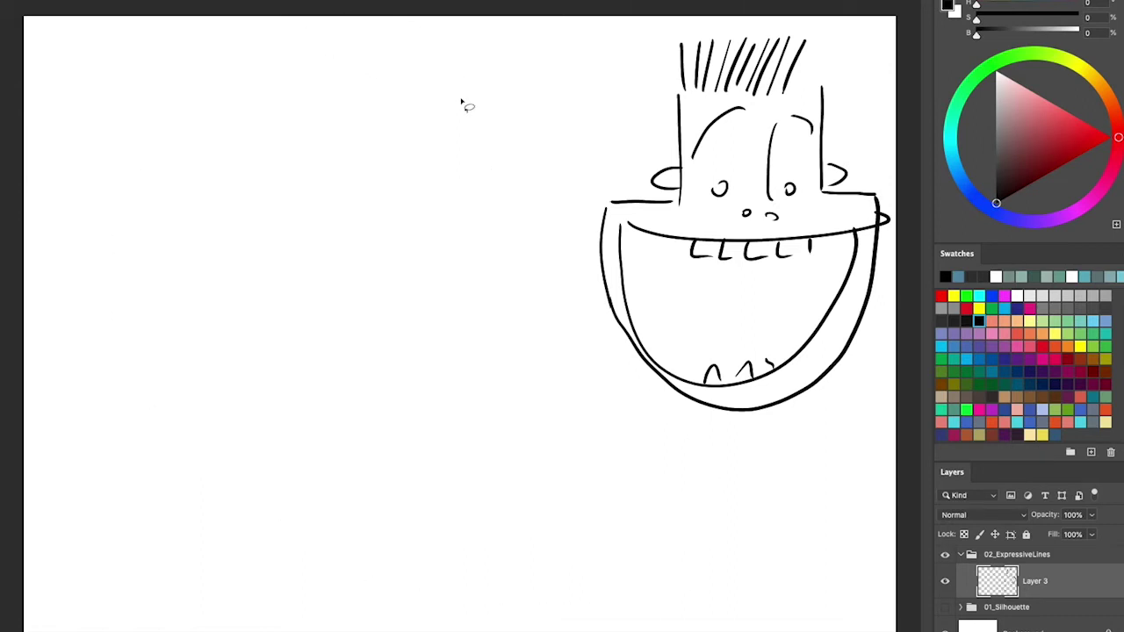
{"action": "key", "text": "ctrl+shift+alt+n"}
{"action": "key", "text": "ctrl+v"}
{"action": "left_click", "coordinate": [945, 581]}
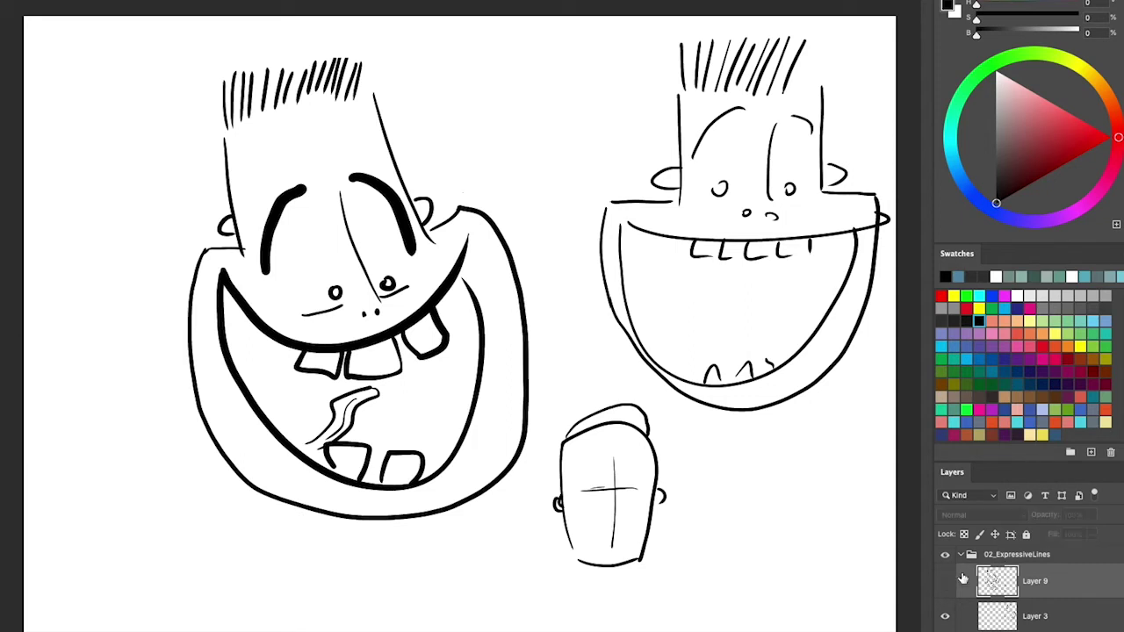
Scale down the remaining head on Layer 3 and place it in the upper-left area of the canvas
{"action": "left_click", "coordinate": [1029, 616]}
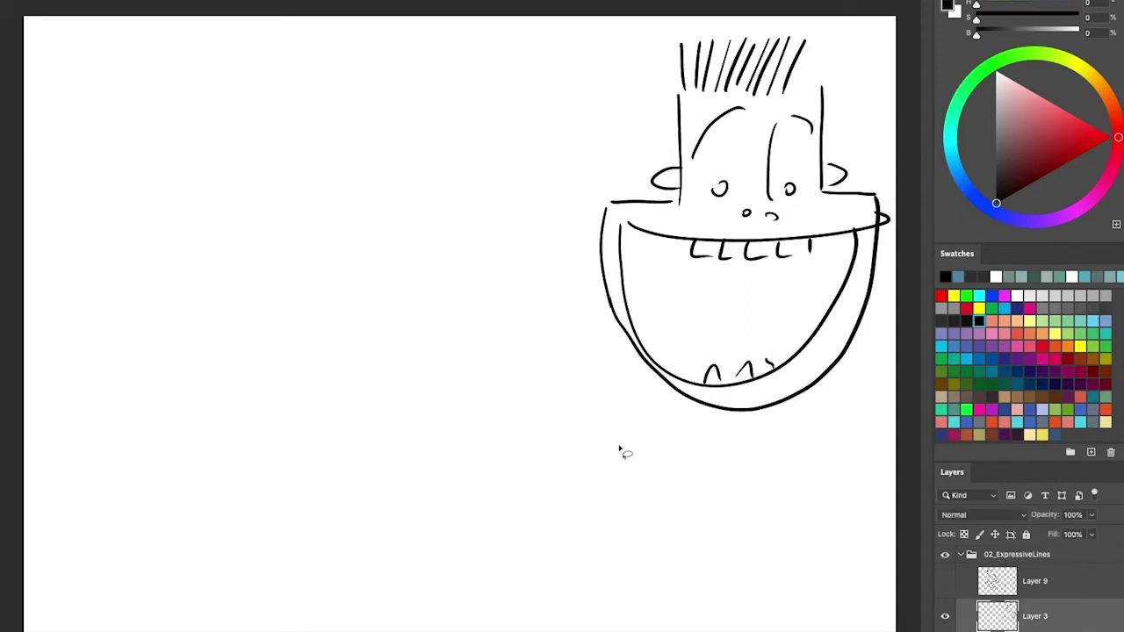
{"action": "mouse_move", "coordinate": [748, 356]}
{"action": "left_mouse_down"}
{"action": "mouse_move", "coordinate": [493, 310]}
{"action": "mouse_move", "coordinate": [444, 355]}
{"action": "left_mouse_up"}
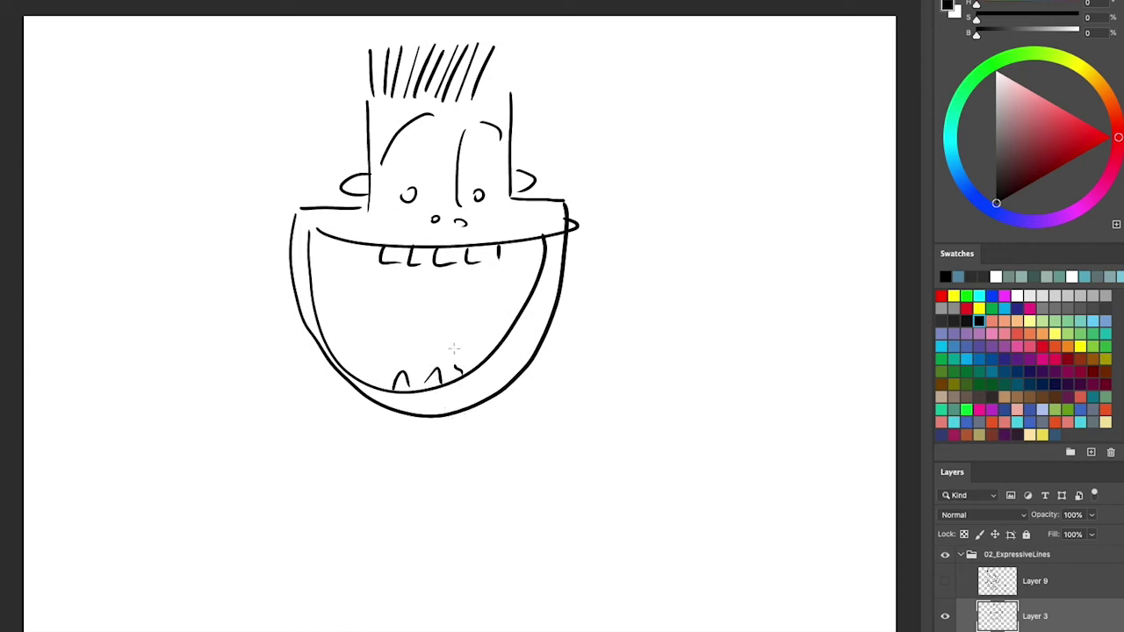
{"action": "right_click", "coordinate": [454, 342]}
{"action": "left_click", "coordinate": [507, 469]}
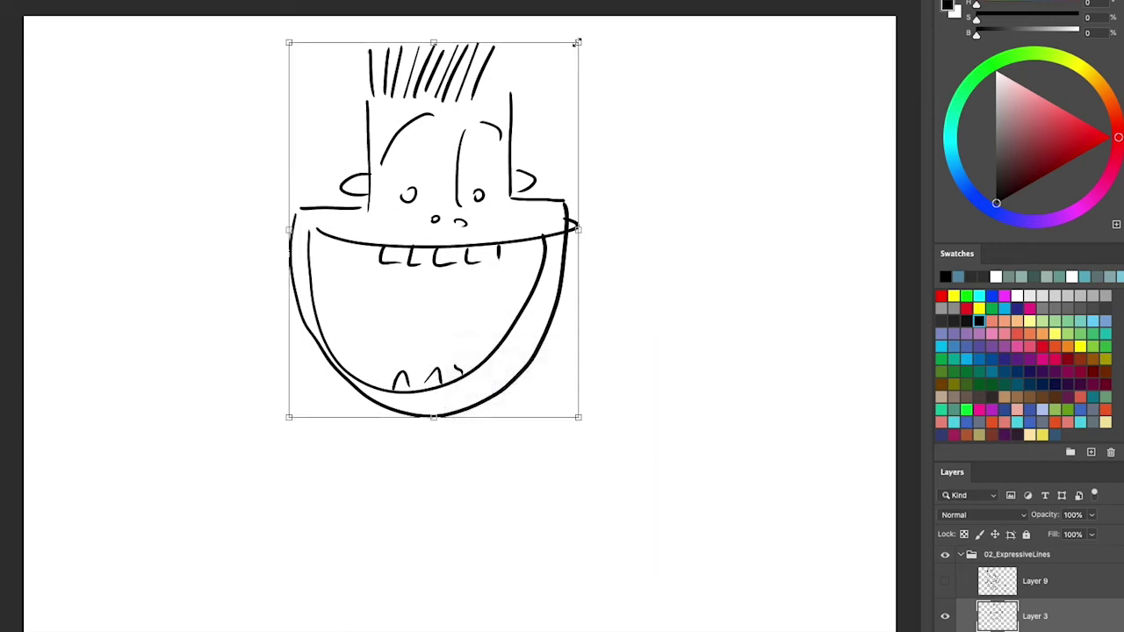
{"action": "left_click_drag", "start_coordinate": [577, 43], "coordinate": [548, 75]}
{"action": "key", "text": "Return"}
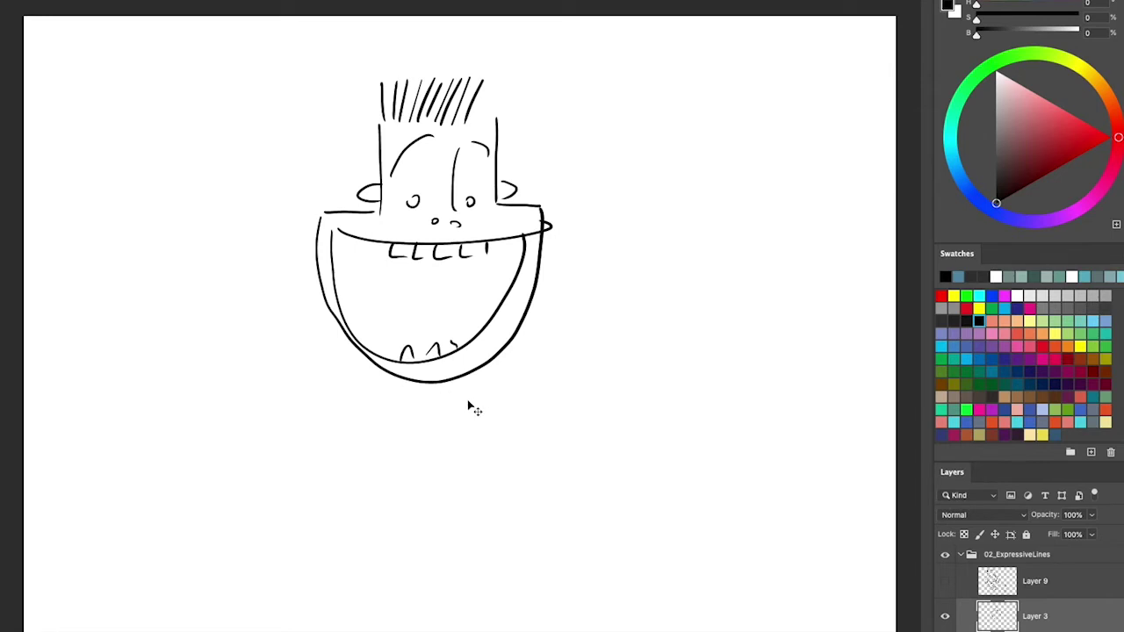
{"action": "key", "text": "b"}
{"action": "key", "text": "v"}
{"action": "mouse_move", "coordinate": [471, 335]}
{"action": "left_mouse_down"}
{"action": "mouse_move", "coordinate": [283, 329]}
{"action": "mouse_move", "coordinate": [258, 310]}
{"action": "left_mouse_up"}
{"action": "key", "text": "b"}
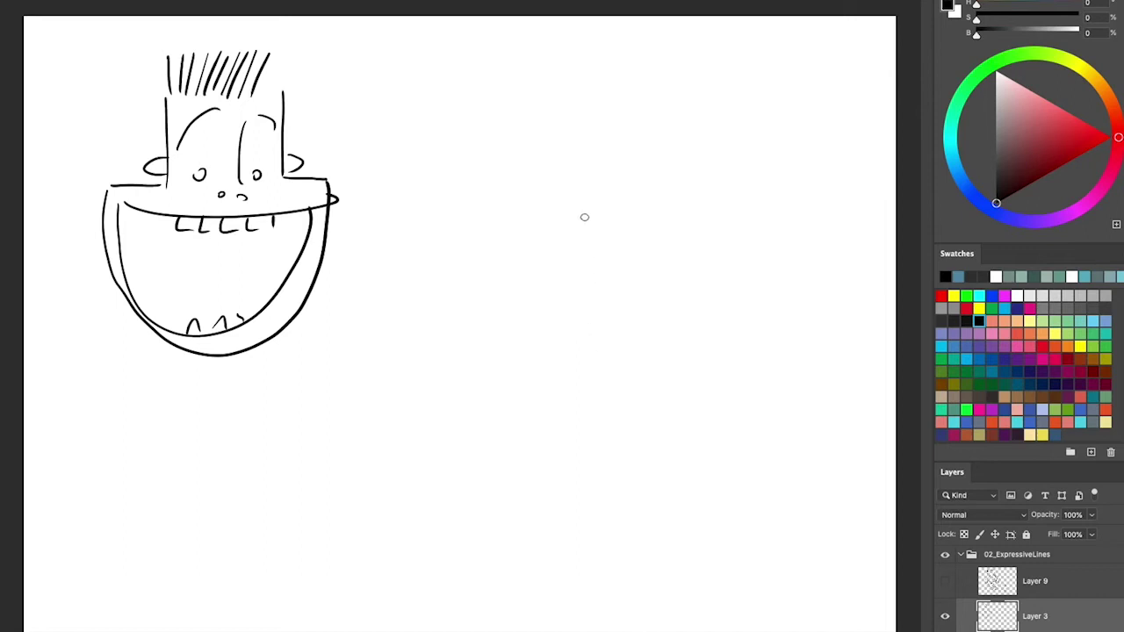
Set the foreground color to a muted blue (H 193, S 41, B 69) and add a new layer above Layer 3
{"action": "left_click", "coordinate": [947, 6]}
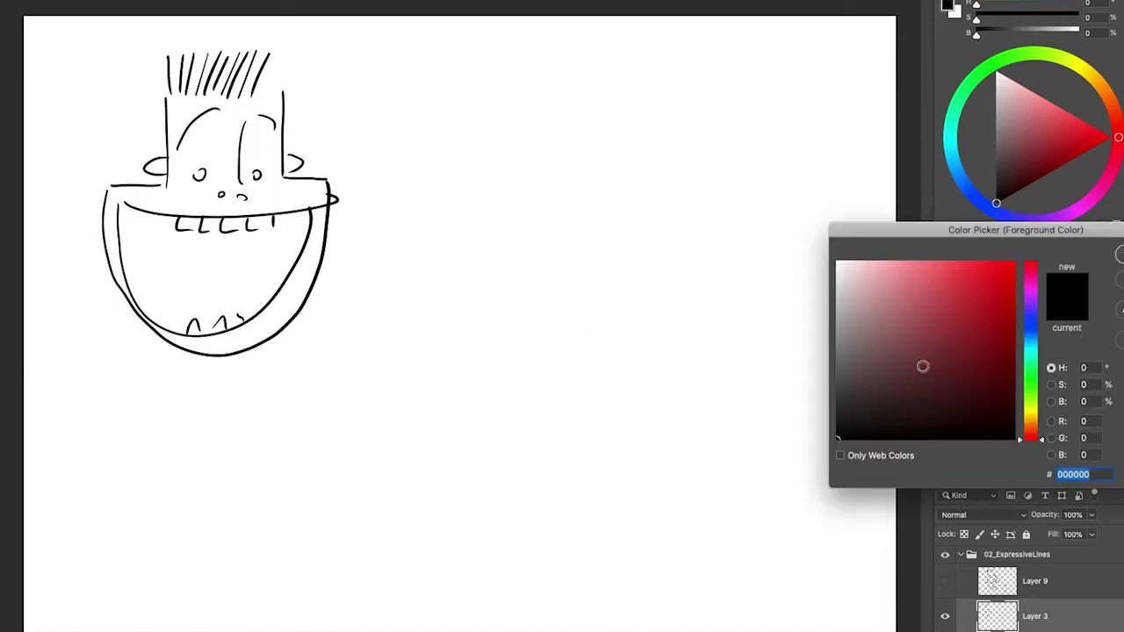
{"action": "left_click_drag", "start_coordinate": [880, 361], "coordinate": [829, 348]}
{"action": "left_click_drag", "start_coordinate": [1032, 370], "coordinate": [1034, 342]}
{"action": "left_click", "coordinate": [910, 316]}
{"action": "key", "text": "Return"}
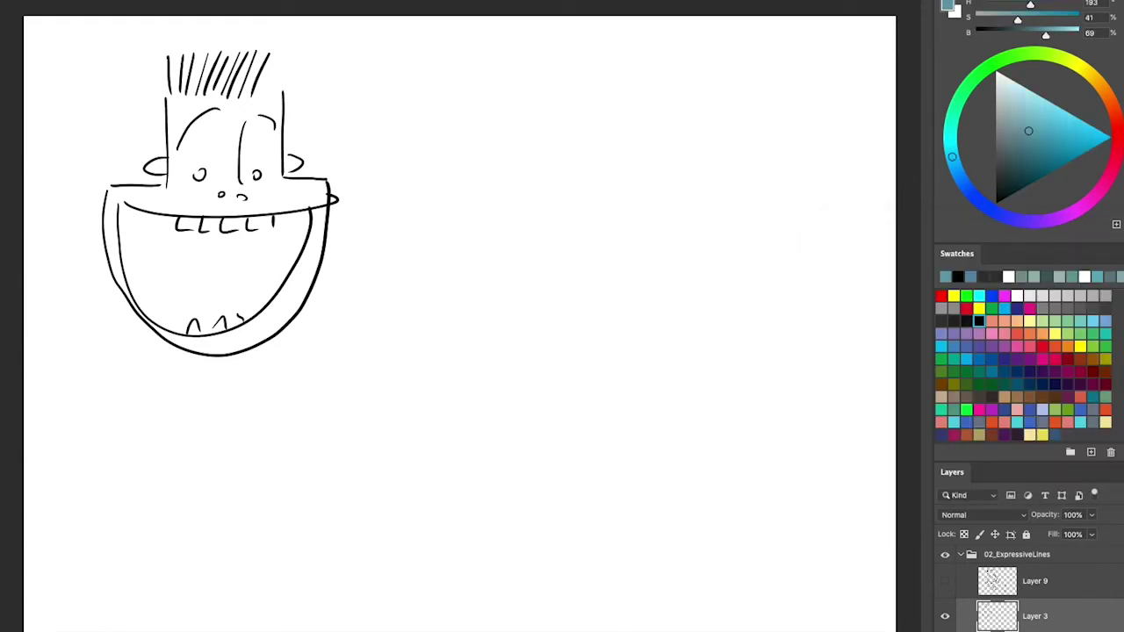
{"action": "key", "text": "ctrl+shift+alt+n"}
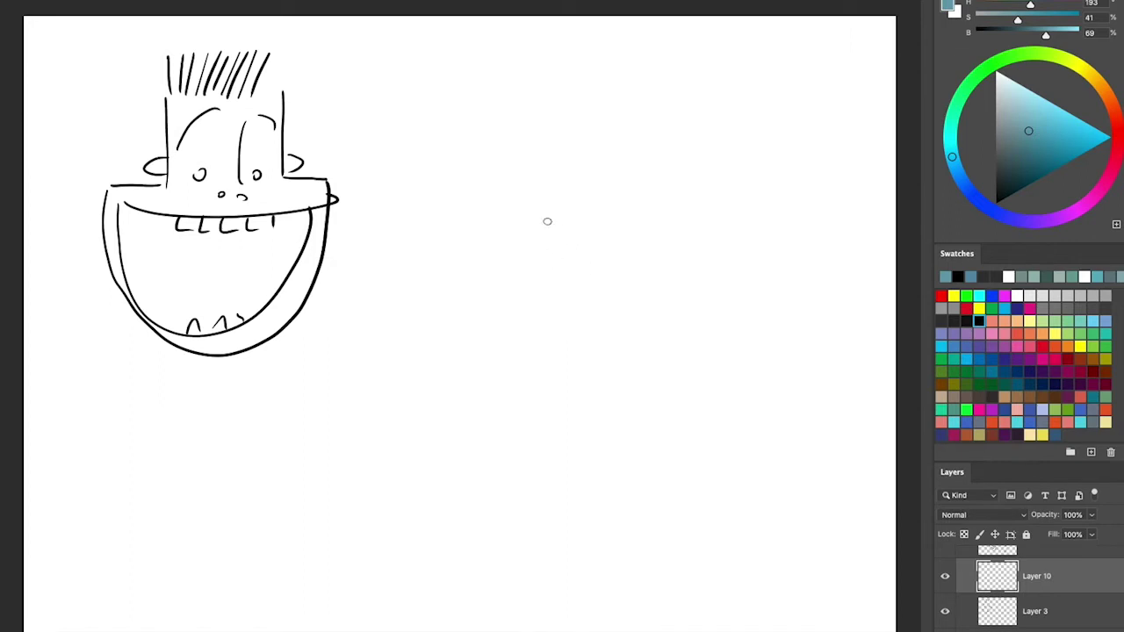
Sketch a long curved line of action beside the black head, with a wide rounded jaw and two forehead sides at its upper end
{"action": "mouse_move", "coordinate": [542, 193]}
{"action": "left_mouse_down"}
{"action": "mouse_move", "coordinate": [572, 270]}
{"action": "mouse_move", "coordinate": [535, 570]}
{"action": "left_mouse_up"}
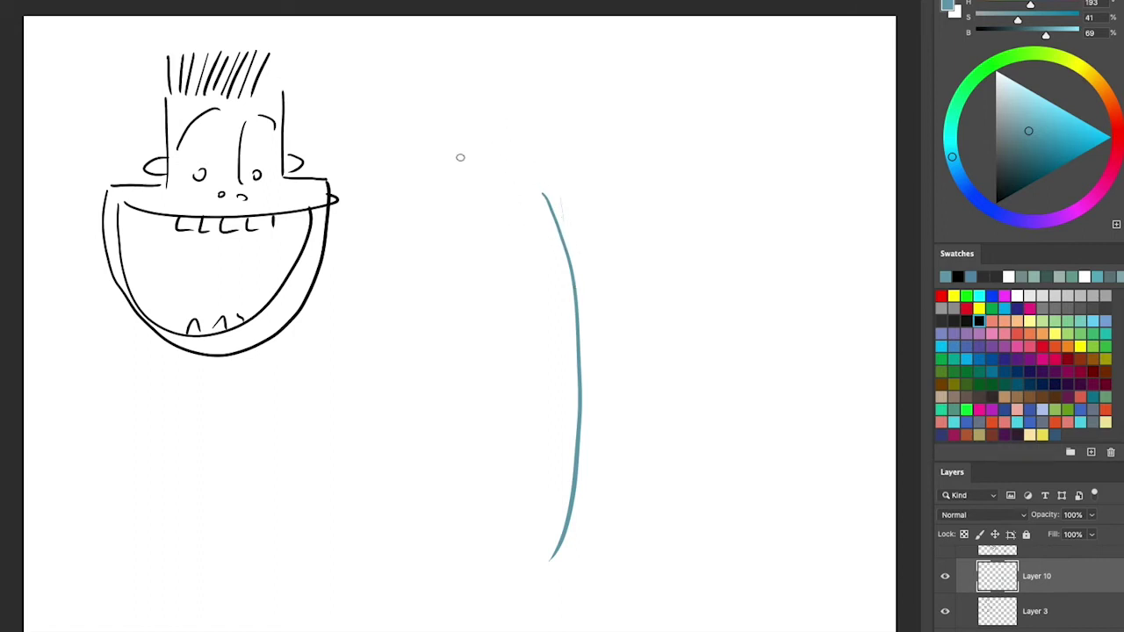
{"action": "mouse_move", "coordinate": [458, 130]}
{"action": "left_mouse_down"}
{"action": "mouse_move", "coordinate": [548, 260]}
{"action": "mouse_move", "coordinate": [623, 131]}
{"action": "left_mouse_up"}
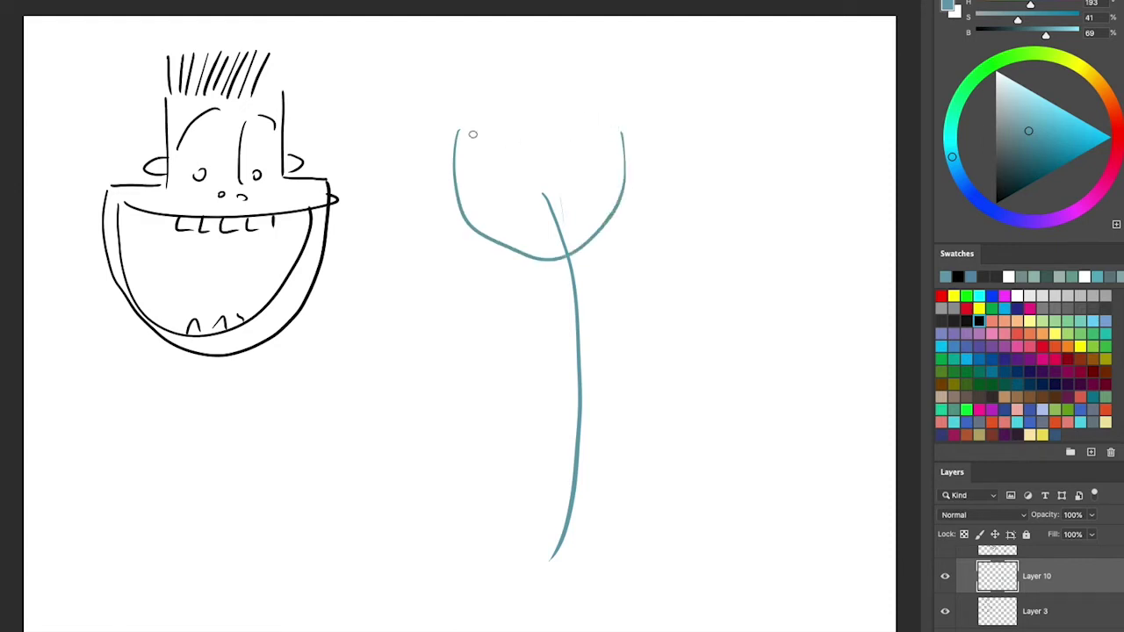
{"action": "left_click_drag", "start_coordinate": [497, 68], "coordinate": [502, 125]}
{"action": "left_click_drag", "start_coordinate": [572, 57], "coordinate": [575, 114]}
Add spiky hair strokes and two ears to the blue head, and connect the forehead sides to the jaw with short ledges
{"action": "left_click_drag", "start_coordinate": [506, 29], "coordinate": [501, 50]}
{"action": "mouse_move", "coordinate": [517, 25]}
{"action": "left_mouse_down"}
{"action": "mouse_move", "coordinate": [511, 50]}
{"action": "mouse_move", "coordinate": [521, 50]}
{"action": "left_mouse_up"}
{"action": "mouse_move", "coordinate": [539, 26]}
{"action": "left_mouse_down"}
{"action": "mouse_move", "coordinate": [533, 54]}
{"action": "mouse_move", "coordinate": [544, 58]}
{"action": "left_mouse_up"}
{"action": "left_click_drag", "start_coordinate": [562, 32], "coordinate": [557, 61]}
{"action": "left_click_drag", "start_coordinate": [487, 109], "coordinate": [497, 121]}
{"action": "left_click_drag", "start_coordinate": [576, 87], "coordinate": [576, 111]}
{"action": "left_click_drag", "start_coordinate": [463, 126], "coordinate": [503, 124]}
{"action": "mouse_move", "coordinate": [576, 114]}
{"action": "left_mouse_down"}
{"action": "mouse_move", "coordinate": [625, 115]}
{"action": "mouse_move", "coordinate": [623, 151]}
{"action": "left_mouse_up"}
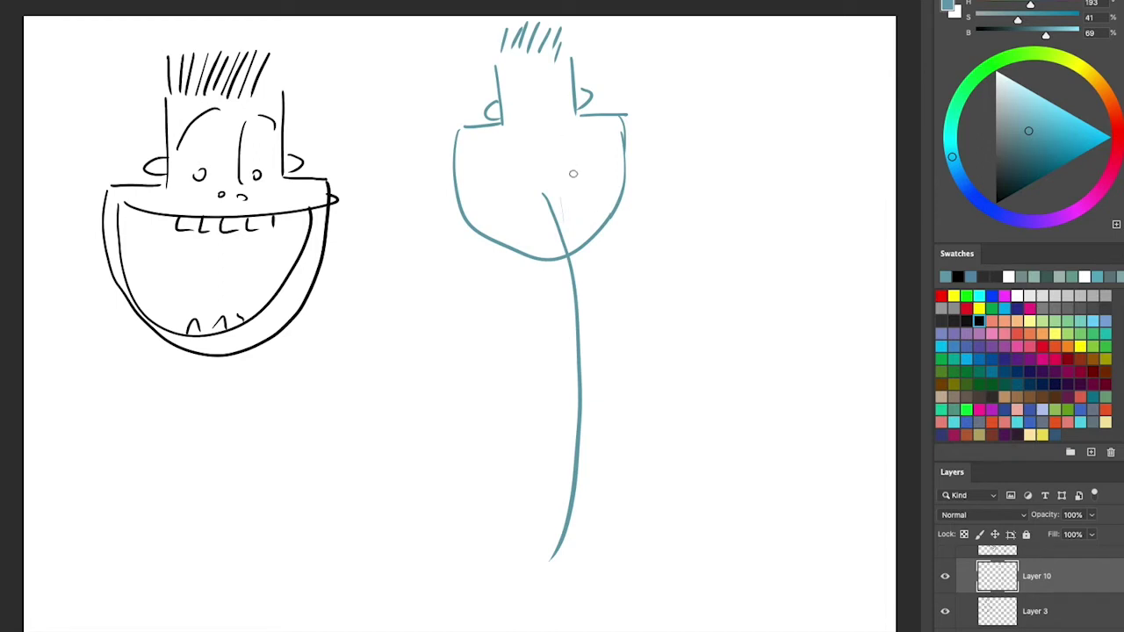
Draw a wide open mouth inside the blue jaw and add small eyes, brows and nostrils above it
{"action": "left_click_drag", "start_coordinate": [475, 143], "coordinate": [603, 126]}
{"action": "mouse_move", "coordinate": [475, 148]}
{"action": "left_mouse_down"}
{"action": "mouse_move", "coordinate": [584, 227]}
{"action": "mouse_move", "coordinate": [612, 132]}
{"action": "left_mouse_up"}
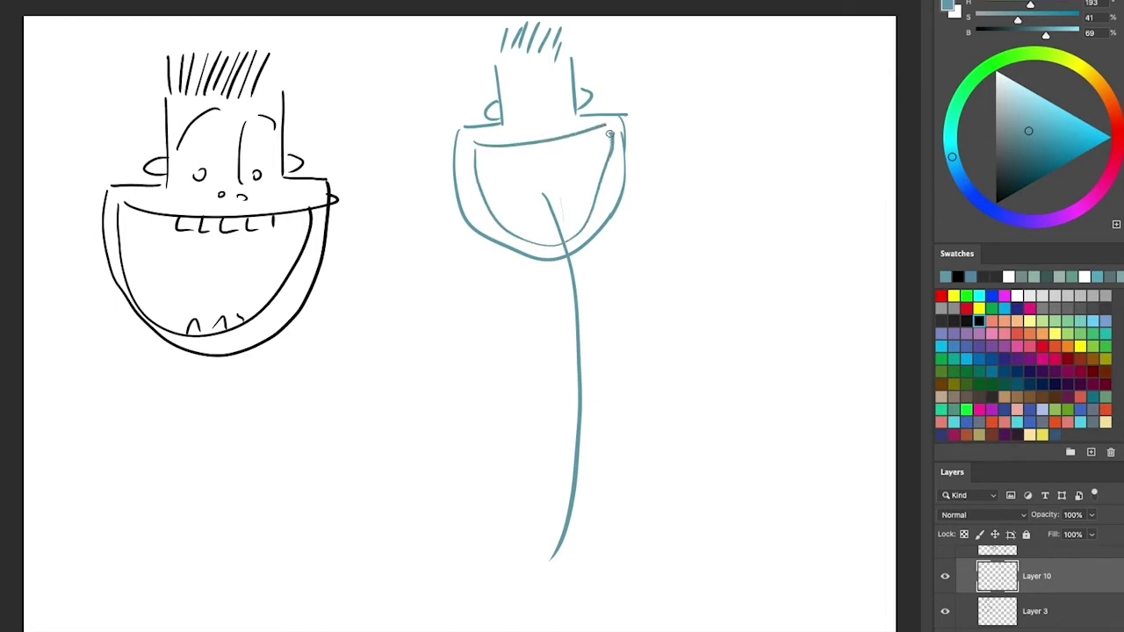
{"action": "mouse_move", "coordinate": [528, 107]}
{"action": "left_mouse_down"}
{"action": "mouse_move", "coordinate": [559, 105]}
{"action": "mouse_move", "coordinate": [532, 65]}
{"action": "mouse_move", "coordinate": [566, 77]}
{"action": "left_mouse_up"}
{"action": "left_click_drag", "start_coordinate": [544, 127], "coordinate": [551, 124]}
{"action": "left_click", "coordinate": [555, 127]}
Sketch a leg guideline and one outstretched arm line across the body, with an open hand and spread fingers at each end
{"action": "left_click_drag", "start_coordinate": [576, 378], "coordinate": [534, 541]}
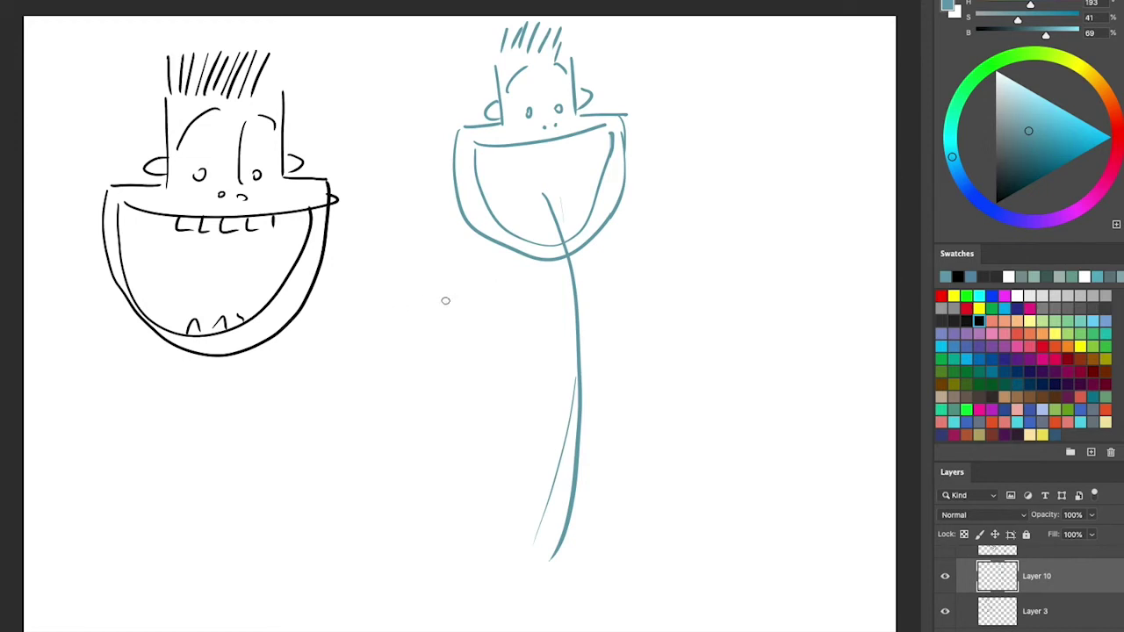
{"action": "left_click_drag", "start_coordinate": [367, 336], "coordinate": [761, 272]}
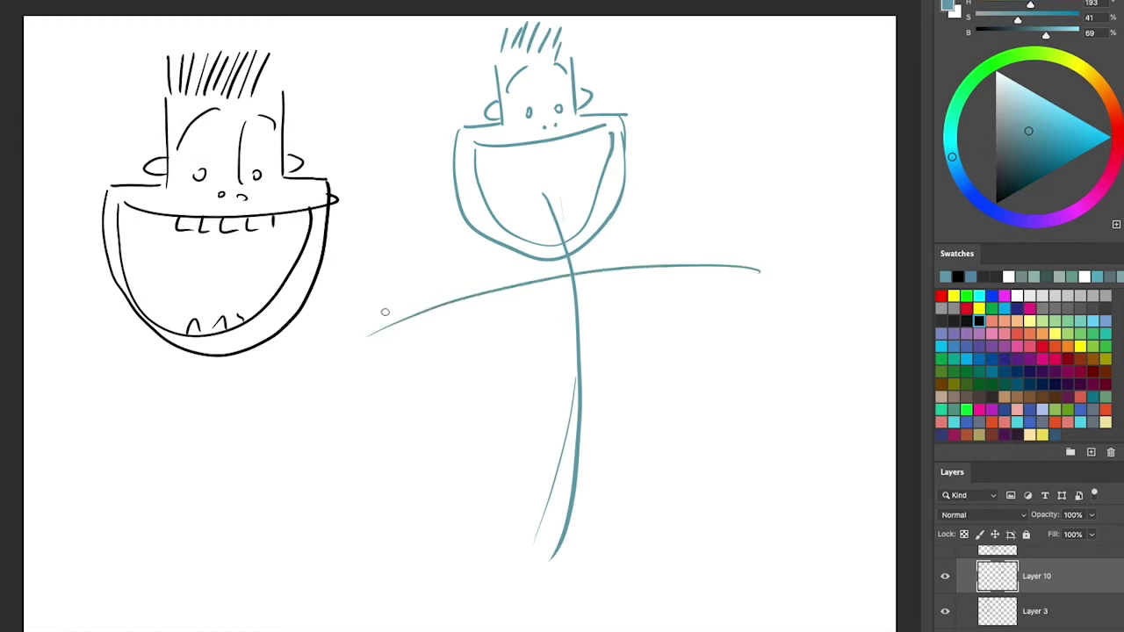
{"action": "mouse_move", "coordinate": [379, 304]}
{"action": "left_mouse_down"}
{"action": "mouse_move", "coordinate": [362, 277]}
{"action": "mouse_move", "coordinate": [371, 311]}
{"action": "mouse_move", "coordinate": [359, 315]}
{"action": "mouse_move", "coordinate": [360, 303]}
{"action": "mouse_move", "coordinate": [304, 337]}
{"action": "mouse_move", "coordinate": [339, 332]}
{"action": "mouse_move", "coordinate": [355, 372]}
{"action": "mouse_move", "coordinate": [397, 354]}
{"action": "mouse_move", "coordinate": [357, 376]}
{"action": "left_mouse_up"}
{"action": "mouse_move", "coordinate": [336, 339]}
{"action": "left_mouse_down"}
{"action": "mouse_move", "coordinate": [301, 369]}
{"action": "mouse_move", "coordinate": [339, 361]}
{"action": "mouse_move", "coordinate": [363, 375]}
{"action": "left_mouse_up"}
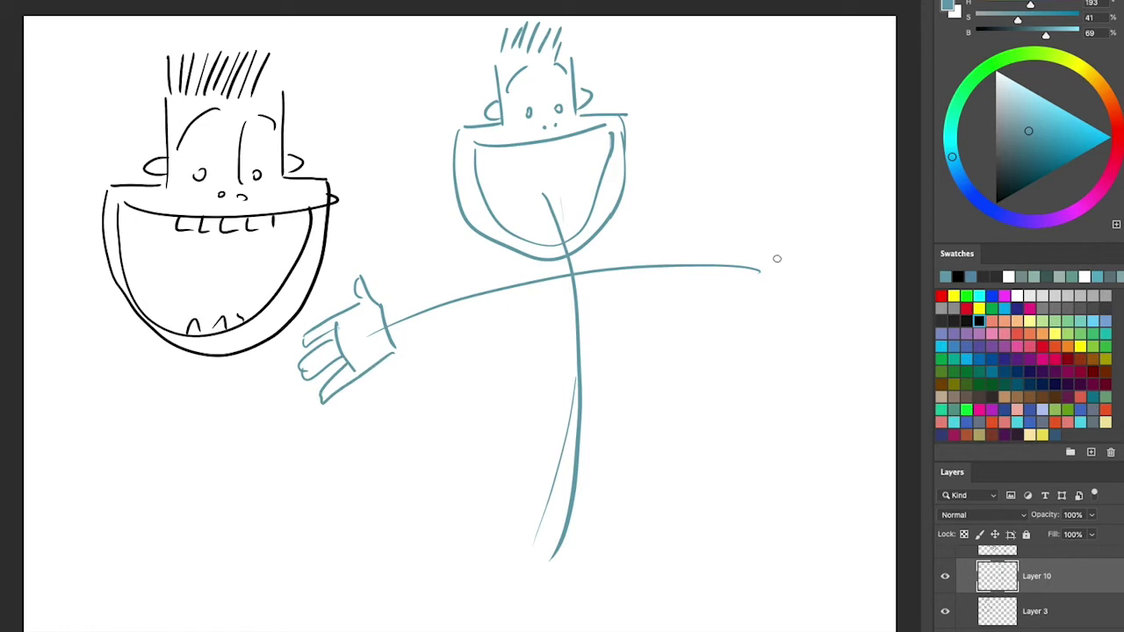
{"action": "mouse_move", "coordinate": [758, 290]}
{"action": "left_mouse_down"}
{"action": "mouse_move", "coordinate": [791, 216]}
{"action": "mouse_move", "coordinate": [790, 232]}
{"action": "mouse_move", "coordinate": [856, 260]}
{"action": "mouse_move", "coordinate": [806, 306]}
{"action": "mouse_move", "coordinate": [857, 283]}
{"action": "mouse_move", "coordinate": [819, 293]}
{"action": "mouse_move", "coordinate": [862, 299]}
{"action": "mouse_move", "coordinate": [810, 312]}
{"action": "mouse_move", "coordinate": [842, 325]}
{"action": "mouse_move", "coordinate": [831, 330]}
{"action": "left_mouse_up"}
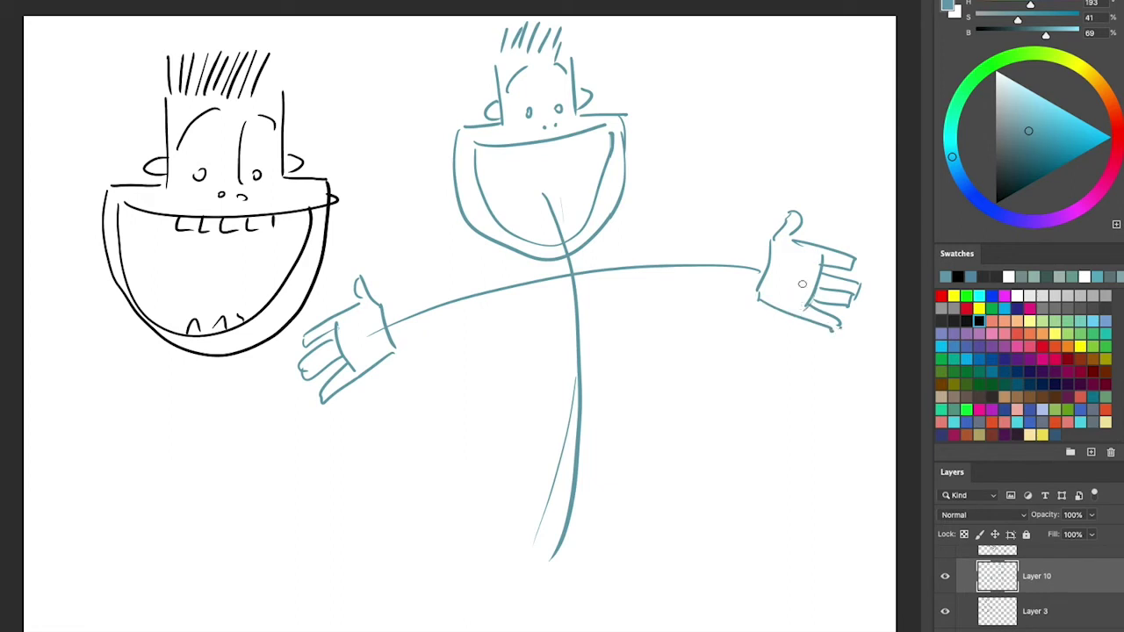
{"action": "left_click_drag", "start_coordinate": [300, 374], "coordinate": [343, 346]}
Outline the long flaring body from the chest down to a ground line, with a big foot pointing outward on each side
{"action": "mouse_move", "coordinate": [591, 319]}
{"action": "left_mouse_down"}
{"action": "mouse_move", "coordinate": [604, 277]}
{"action": "mouse_move", "coordinate": [592, 284]}
{"action": "mouse_move", "coordinate": [488, 573]}
{"action": "left_mouse_up"}
{"action": "mouse_move", "coordinate": [595, 265]}
{"action": "left_mouse_down"}
{"action": "mouse_move", "coordinate": [648, 414]}
{"action": "mouse_move", "coordinate": [670, 566]}
{"action": "mouse_move", "coordinate": [594, 270]}
{"action": "mouse_move", "coordinate": [662, 597]}
{"action": "left_mouse_up"}
{"action": "mouse_move", "coordinate": [539, 285]}
{"action": "left_mouse_down"}
{"action": "mouse_move", "coordinate": [547, 361]}
{"action": "mouse_move", "coordinate": [481, 586]}
{"action": "left_mouse_up"}
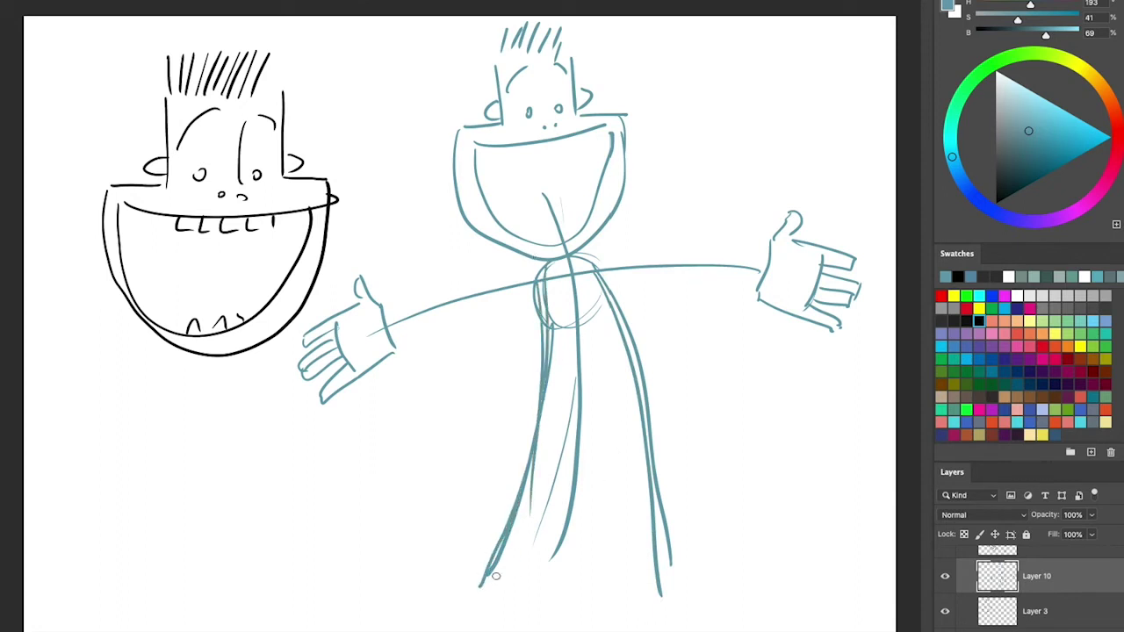
{"action": "left_click_drag", "start_coordinate": [467, 588], "coordinate": [683, 574]}
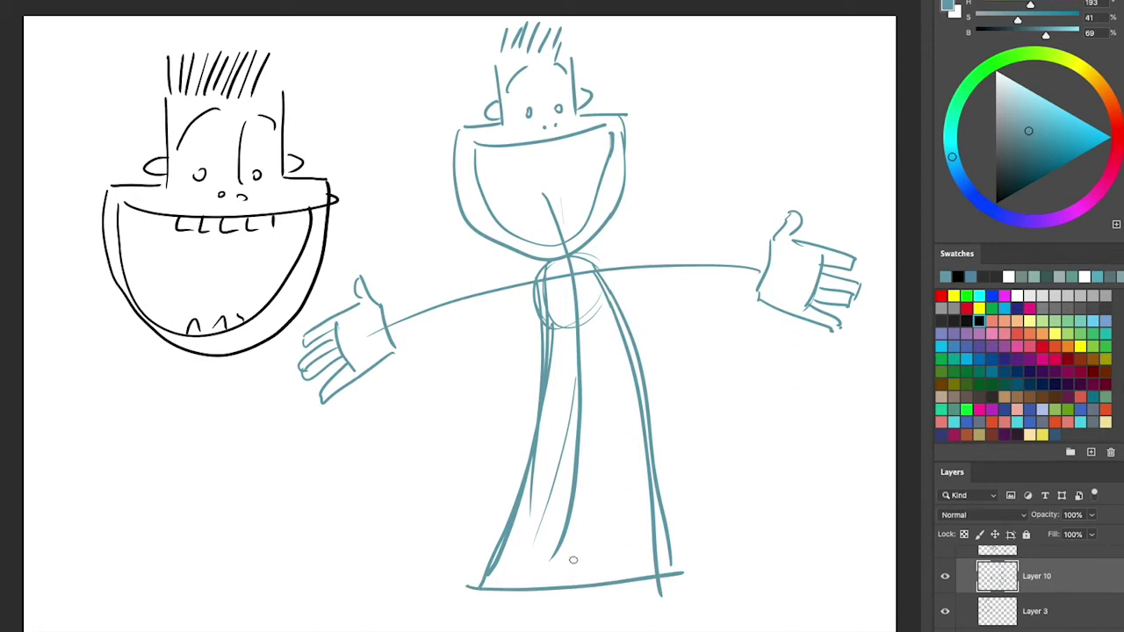
{"action": "mouse_move", "coordinate": [504, 577]}
{"action": "left_mouse_down"}
{"action": "mouse_move", "coordinate": [448, 584]}
{"action": "mouse_move", "coordinate": [479, 584]}
{"action": "left_mouse_up"}
{"action": "mouse_move", "coordinate": [665, 555]}
{"action": "left_mouse_down"}
{"action": "mouse_move", "coordinate": [703, 525]}
{"action": "mouse_move", "coordinate": [783, 556]}
{"action": "mouse_move", "coordinate": [681, 570]}
{"action": "left_mouse_up"}
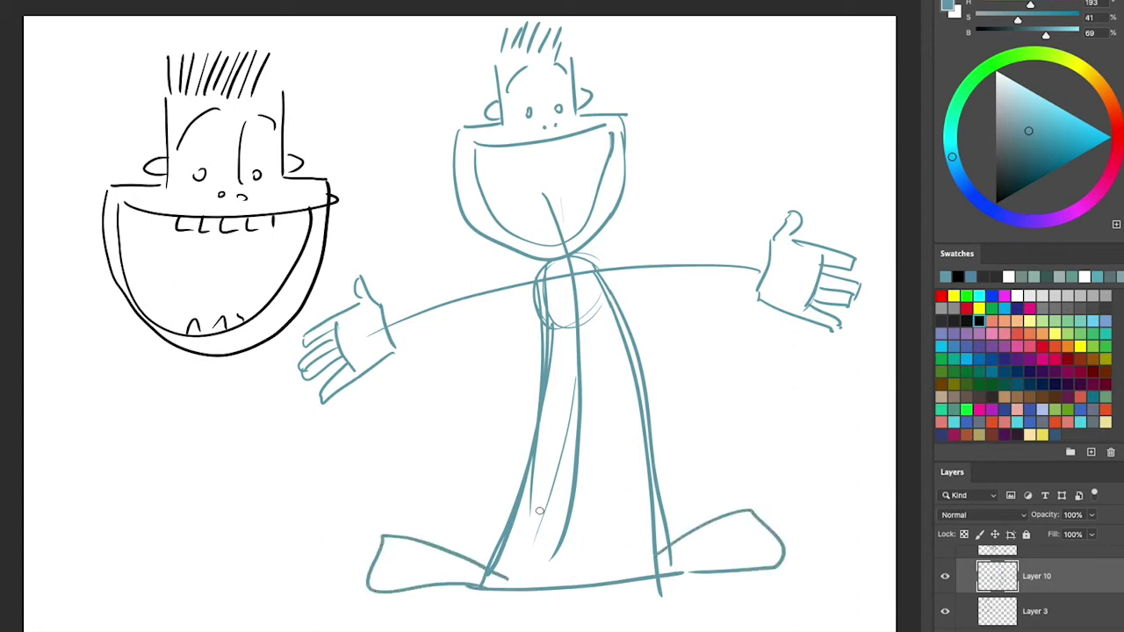
Draw the inner contours of both legs, spreading from the crotch down to the feet
{"action": "left_click_drag", "start_coordinate": [571, 427], "coordinate": [510, 567]}
{"action": "mouse_move", "coordinate": [578, 392]}
{"action": "left_mouse_down"}
{"action": "mouse_move", "coordinate": [521, 504]}
{"action": "mouse_move", "coordinate": [511, 567]}
{"action": "left_mouse_up"}
{"action": "mouse_move", "coordinate": [573, 409]}
{"action": "left_mouse_down"}
{"action": "mouse_move", "coordinate": [520, 502]}
{"action": "mouse_move", "coordinate": [498, 597]}
{"action": "left_mouse_up"}
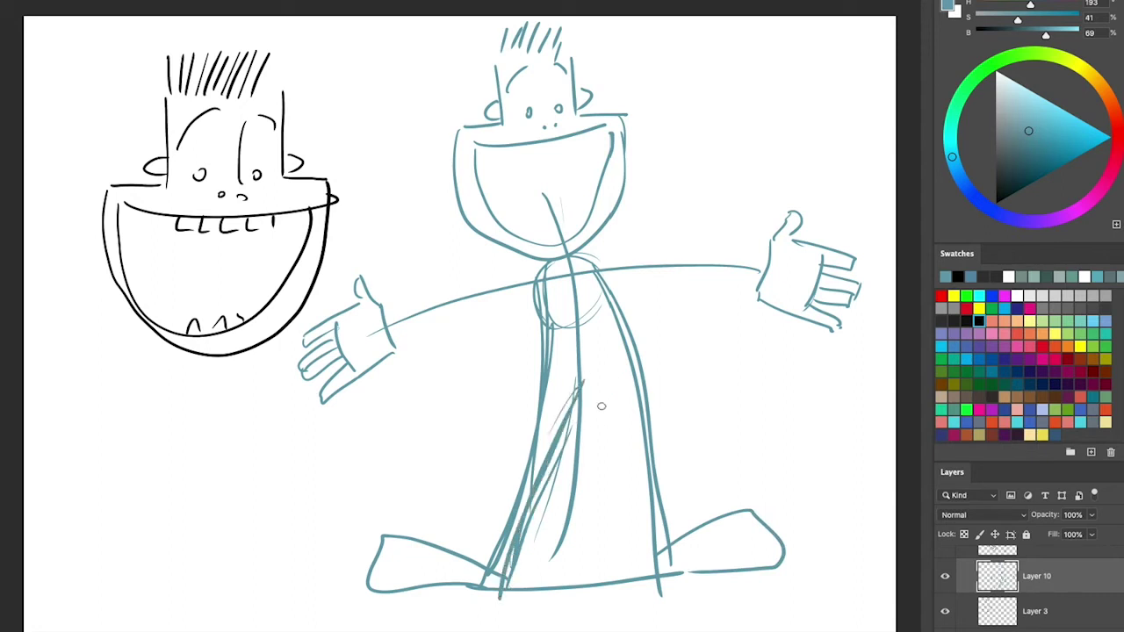
{"action": "left_click_drag", "start_coordinate": [588, 380], "coordinate": [652, 564]}
Draw a curved waistband across the chest with two short suspender straps, and outline the side of the torso
{"action": "mouse_move", "coordinate": [555, 330]}
{"action": "left_mouse_down"}
{"action": "mouse_move", "coordinate": [616, 309]}
{"action": "mouse_move", "coordinate": [584, 313]}
{"action": "left_mouse_up"}
{"action": "left_click_drag", "start_coordinate": [552, 262], "coordinate": [549, 309]}
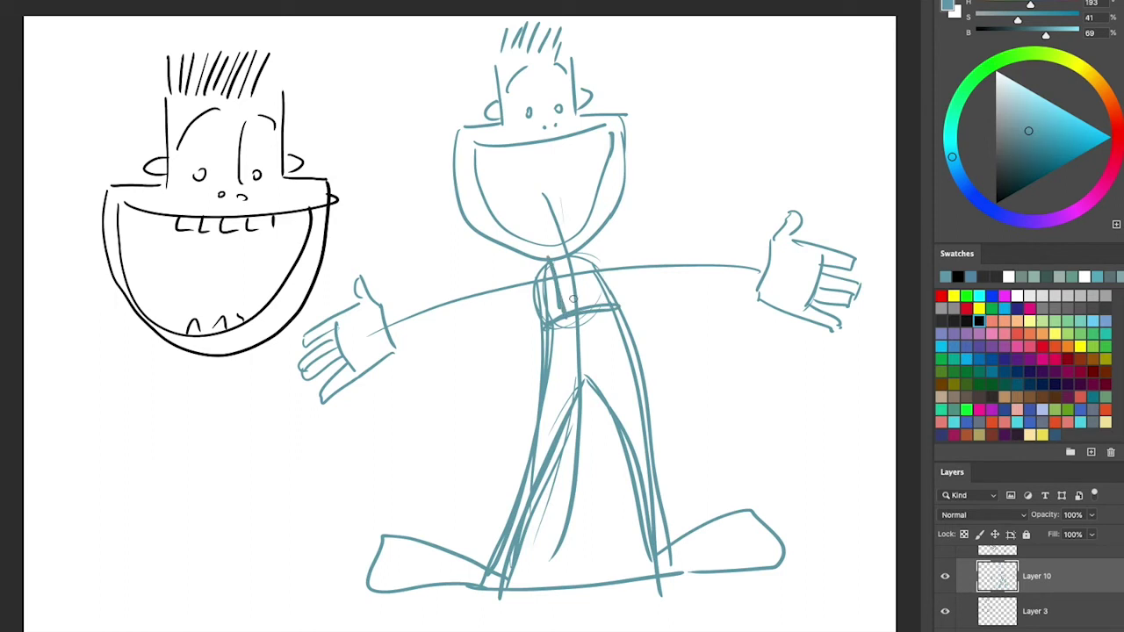
{"action": "left_click_drag", "start_coordinate": [583, 255], "coordinate": [599, 308]}
{"action": "left_click_drag", "start_coordinate": [547, 260], "coordinate": [536, 309]}
Give both outstretched arms thickness by adding contour lines between the shoulders and the hands
{"action": "left_click_drag", "start_coordinate": [388, 327], "coordinate": [533, 271]}
{"action": "left_click_drag", "start_coordinate": [385, 329], "coordinate": [536, 286]}
{"action": "mouse_move", "coordinate": [597, 259]}
{"action": "left_mouse_down"}
{"action": "mouse_move", "coordinate": [787, 268]}
{"action": "mouse_move", "coordinate": [770, 267]}
{"action": "left_mouse_up"}
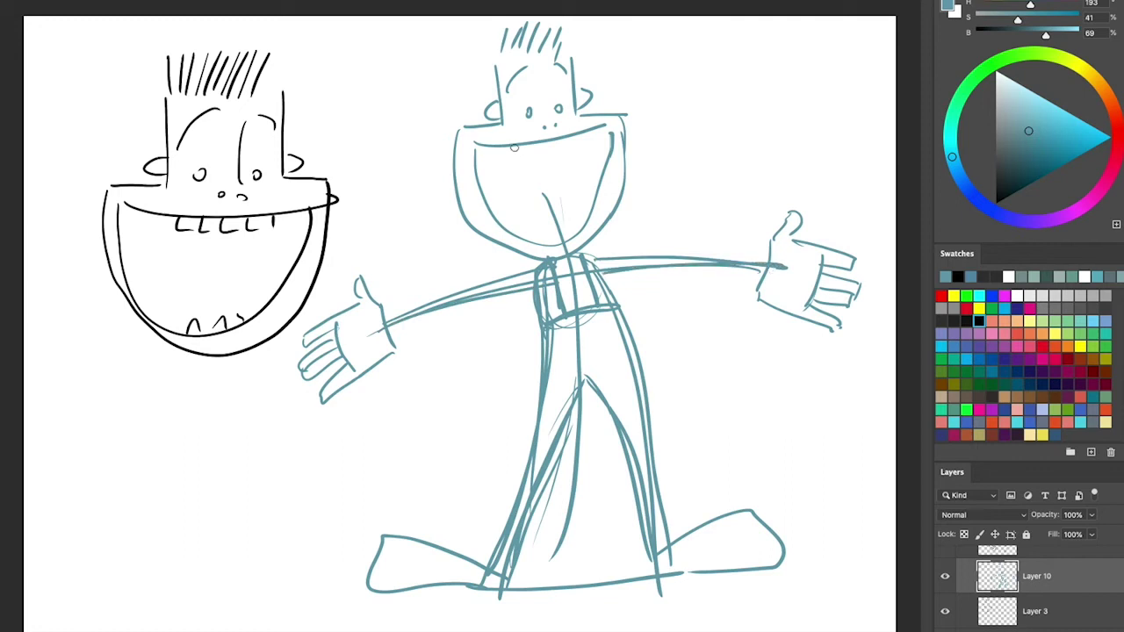
Add upper and lower teeth and a tongue in the blue mouth, and reinforce the contours of the leg on the left
{"action": "mouse_move", "coordinate": [509, 154]}
{"action": "left_mouse_down"}
{"action": "mouse_move", "coordinate": [562, 153]}
{"action": "mouse_move", "coordinate": [585, 130]}
{"action": "left_mouse_up"}
{"action": "left_click_drag", "start_coordinate": [534, 237], "coordinate": [570, 237]}
{"action": "mouse_move", "coordinate": [539, 202]}
{"action": "left_mouse_down"}
{"action": "mouse_move", "coordinate": [570, 178]}
{"action": "mouse_move", "coordinate": [548, 222]}
{"action": "left_mouse_up"}
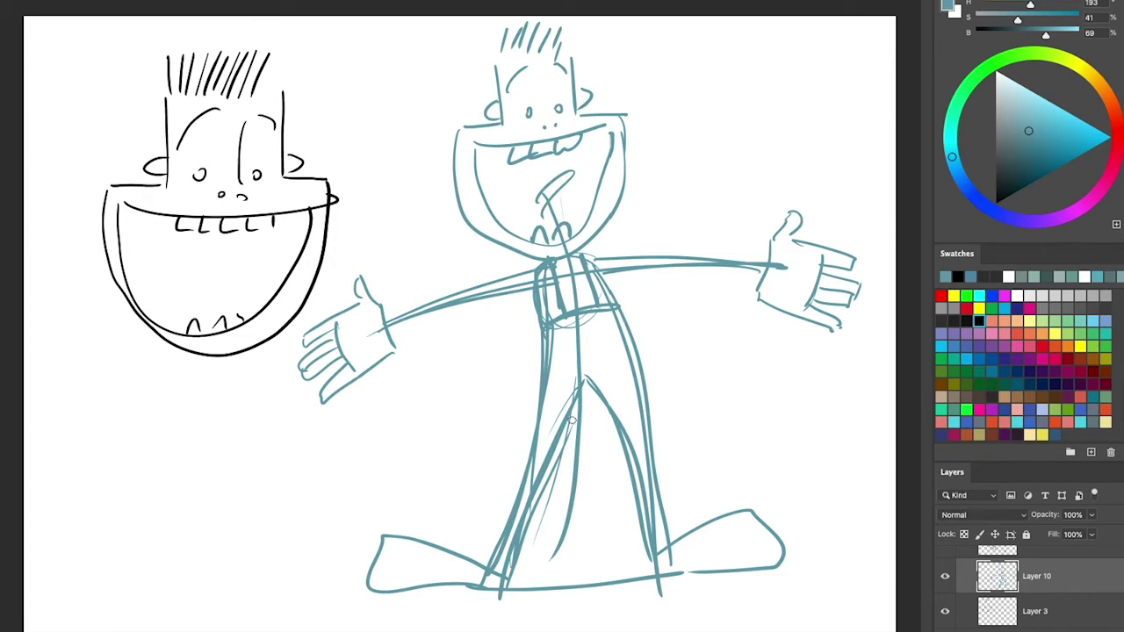
{"action": "left_click_drag", "start_coordinate": [584, 386], "coordinate": [499, 569]}
{"action": "left_click_drag", "start_coordinate": [536, 344], "coordinate": [524, 485]}
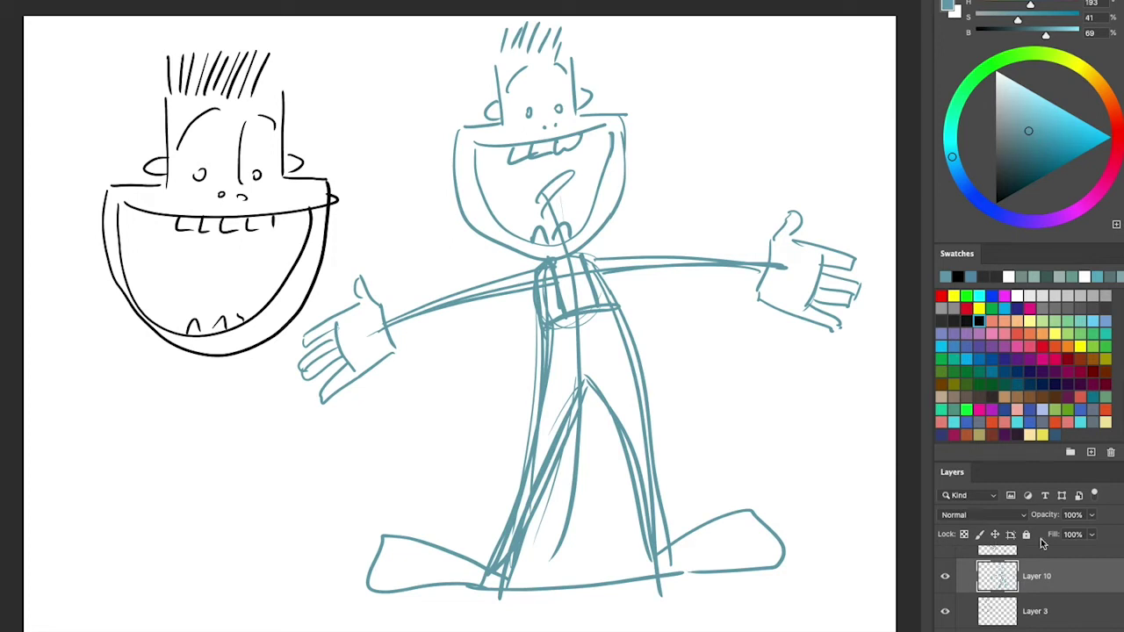
On Layer 4 of the 03_Form group, sketch a round head with a long curved body tapering down to a crossed tail
{"action": "scroll", "coordinate": [1037, 589], "scroll_direction": "up", "scroll_amount": 3}
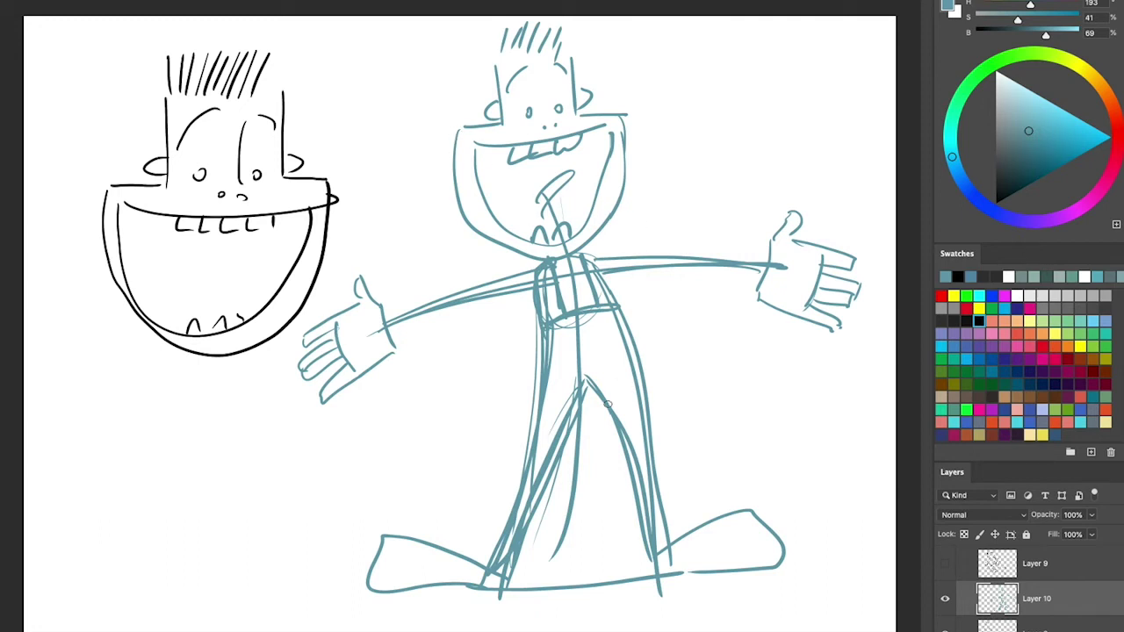
{"action": "scroll", "coordinate": [1027, 588], "scroll_direction": "up", "scroll_amount": 1}
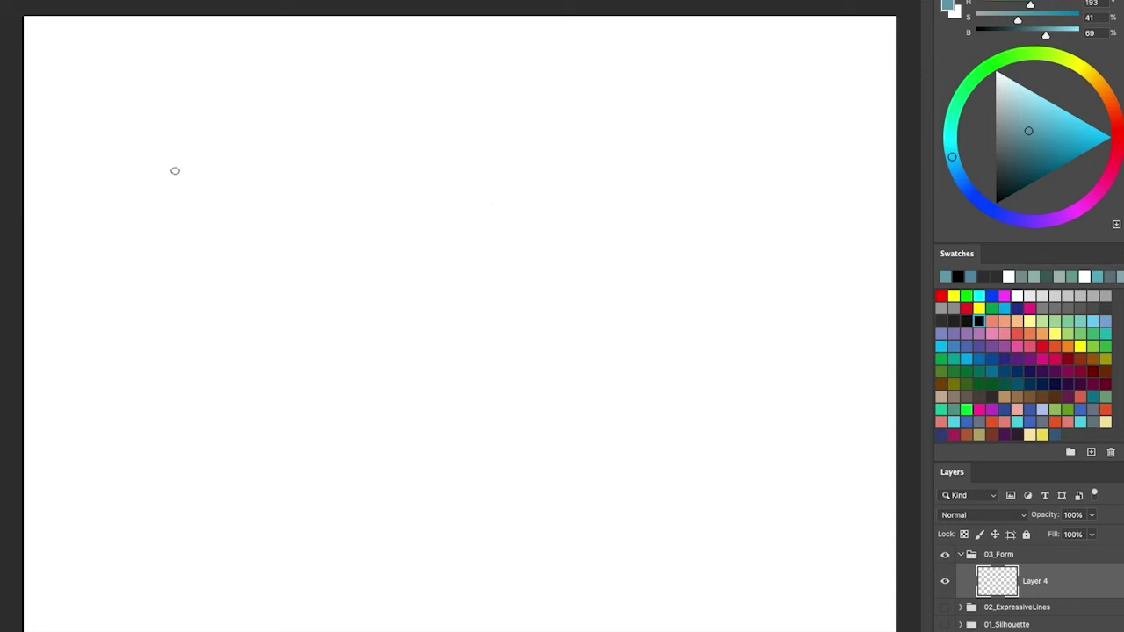
{"action": "mouse_move", "coordinate": [299, 99]}
{"action": "left_mouse_down"}
{"action": "mouse_move", "coordinate": [138, 211]}
{"action": "mouse_move", "coordinate": [294, 151]}
{"action": "left_mouse_up"}
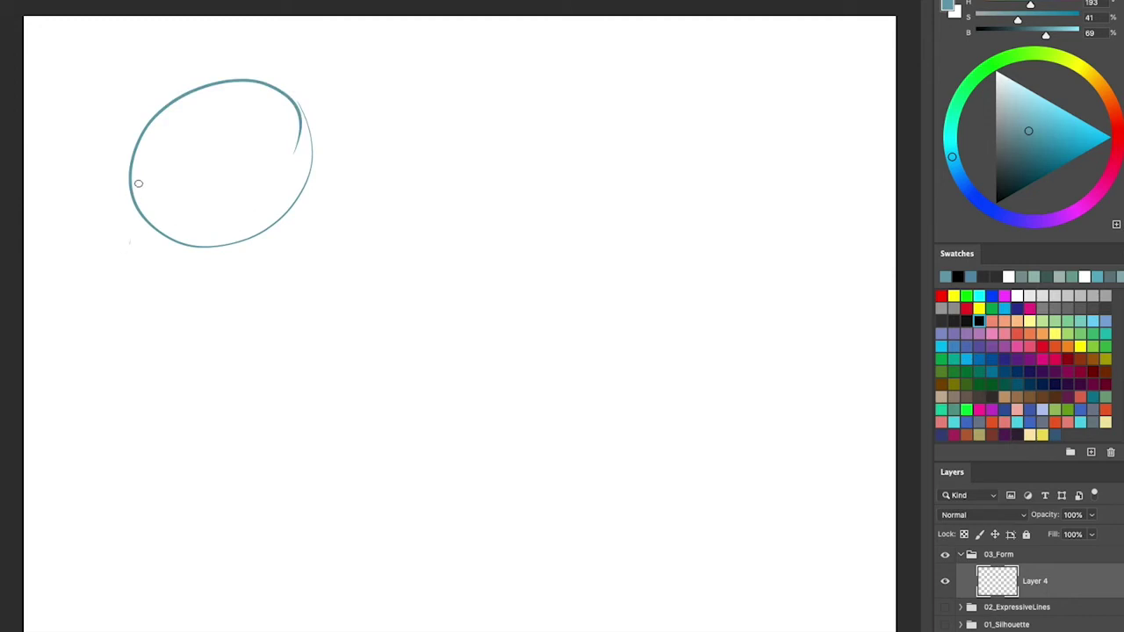
{"action": "left_click_drag", "start_coordinate": [132, 185], "coordinate": [211, 464]}
{"action": "mouse_move", "coordinate": [258, 237]}
{"action": "left_mouse_down"}
{"action": "mouse_move", "coordinate": [228, 277]}
{"action": "mouse_move", "coordinate": [227, 500]}
{"action": "mouse_move", "coordinate": [248, 483]}
{"action": "left_mouse_up"}
{"action": "left_click_drag", "start_coordinate": [127, 378], "coordinate": [251, 478]}
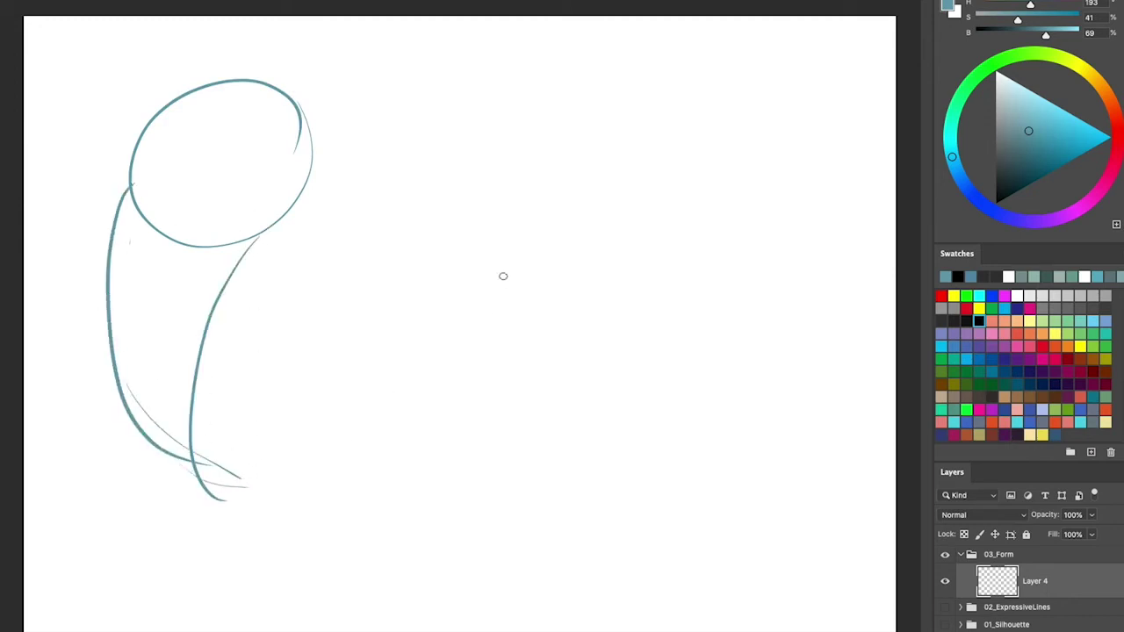
Beside it, sketch a head with two forehead sides, a wide rounded jaw and a row of slanted hair strokes
{"action": "left_click_drag", "start_coordinate": [492, 72], "coordinate": [507, 156]}
{"action": "left_click_drag", "start_coordinate": [602, 57], "coordinate": [613, 140]}
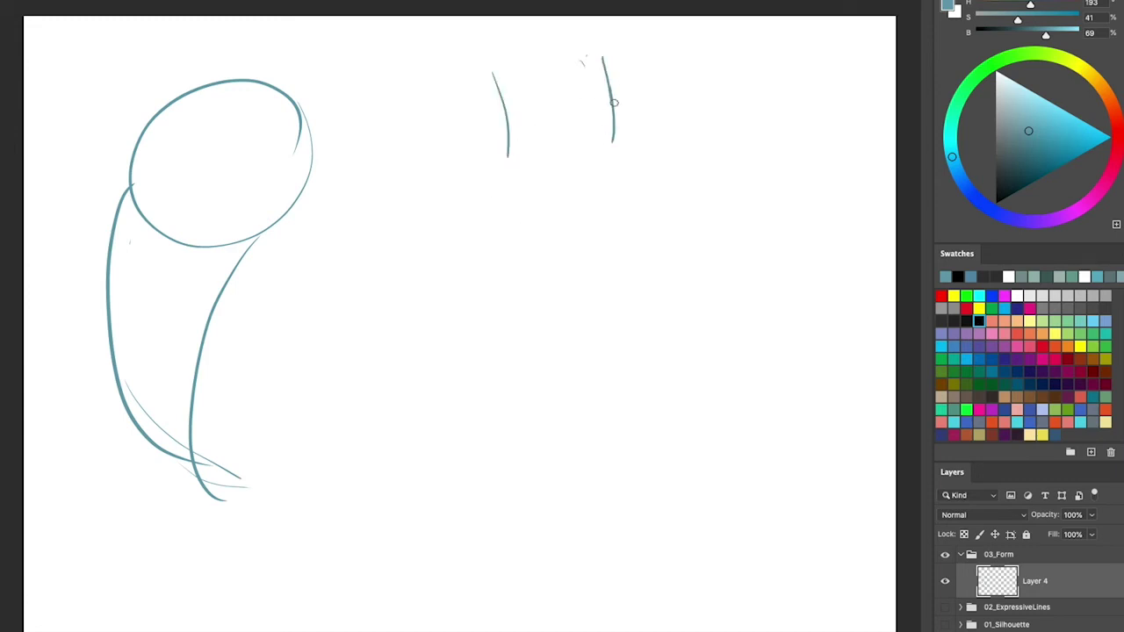
{"action": "mouse_move", "coordinate": [497, 149]}
{"action": "left_mouse_down"}
{"action": "mouse_move", "coordinate": [436, 161]}
{"action": "mouse_move", "coordinate": [506, 256]}
{"action": "mouse_move", "coordinate": [662, 143]}
{"action": "mouse_move", "coordinate": [661, 129]}
{"action": "mouse_move", "coordinate": [669, 214]}
{"action": "left_mouse_up"}
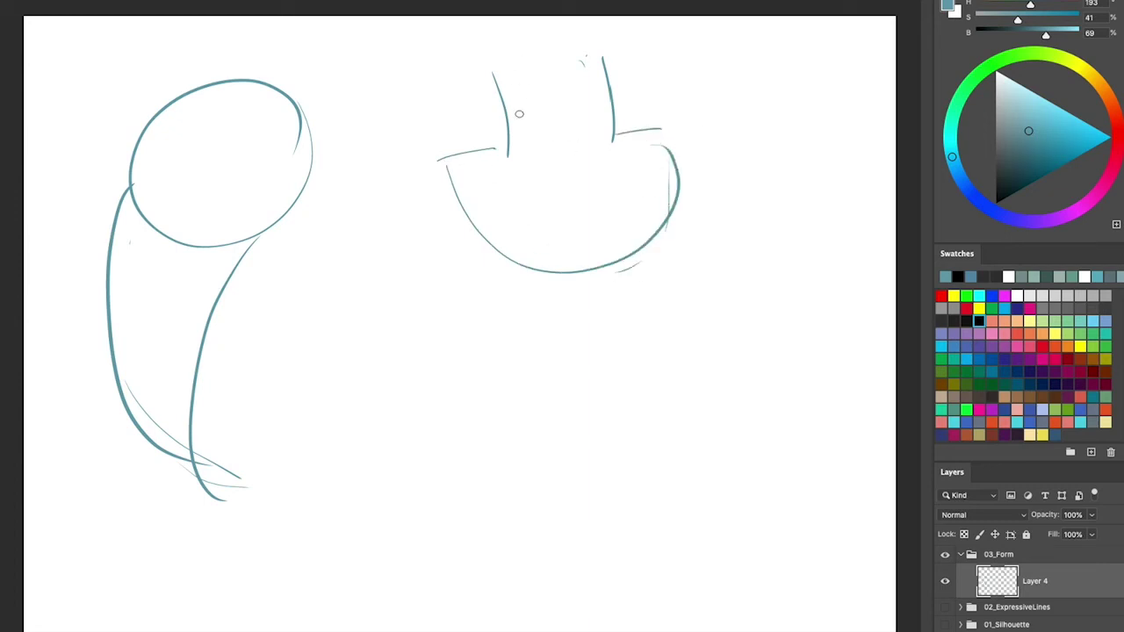
{"action": "left_click_drag", "start_coordinate": [499, 57], "coordinate": [503, 37]}
{"action": "mouse_move", "coordinate": [525, 31]}
{"action": "left_mouse_down"}
{"action": "mouse_move", "coordinate": [517, 53]}
{"action": "mouse_move", "coordinate": [527, 54]}
{"action": "left_mouse_up"}
{"action": "mouse_move", "coordinate": [557, 29]}
{"action": "left_mouse_down"}
{"action": "mouse_move", "coordinate": [539, 57]}
{"action": "mouse_move", "coordinate": [562, 53]}
{"action": "left_mouse_up"}
{"action": "left_click_drag", "start_coordinate": [599, 28], "coordinate": [583, 48]}
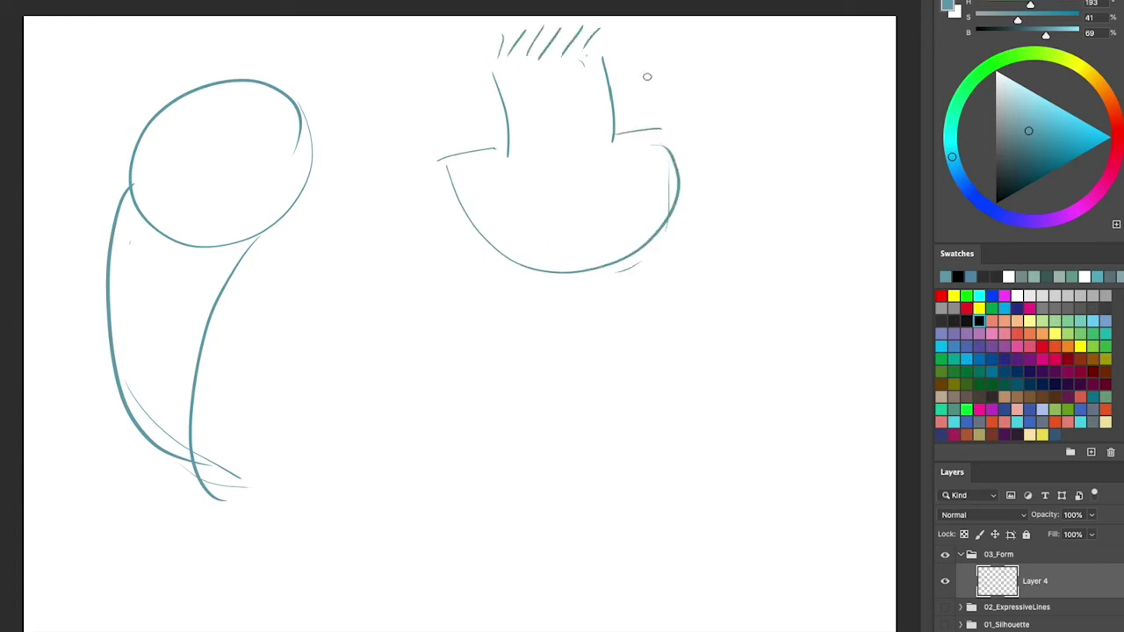
Add two ears to the wide-jawed head and a curved vertical center guideline from the hair to the chin
{"action": "left_click_drag", "start_coordinate": [620, 109], "coordinate": [617, 121]}
{"action": "left_click_drag", "start_coordinate": [504, 123], "coordinate": [505, 139]}
{"action": "mouse_move", "coordinate": [553, 58]}
{"action": "left_mouse_down"}
{"action": "mouse_move", "coordinate": [596, 272]}
{"action": "mouse_move", "coordinate": [586, 200]}
{"action": "mouse_move", "coordinate": [598, 256]}
{"action": "left_mouse_up"}
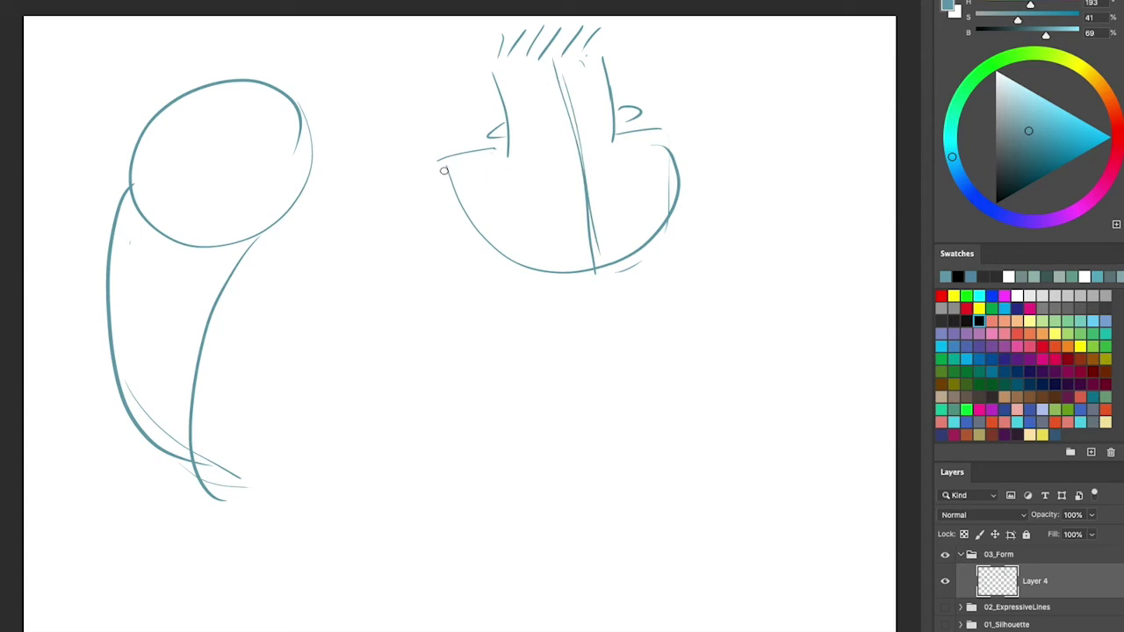
Close the top of the wide jaw with slanted double lines across the face, and add two small eyes with curved arcs above them
{"action": "left_click_drag", "start_coordinate": [450, 170], "coordinate": [672, 134]}
{"action": "left_click_drag", "start_coordinate": [537, 135], "coordinate": [594, 134]}
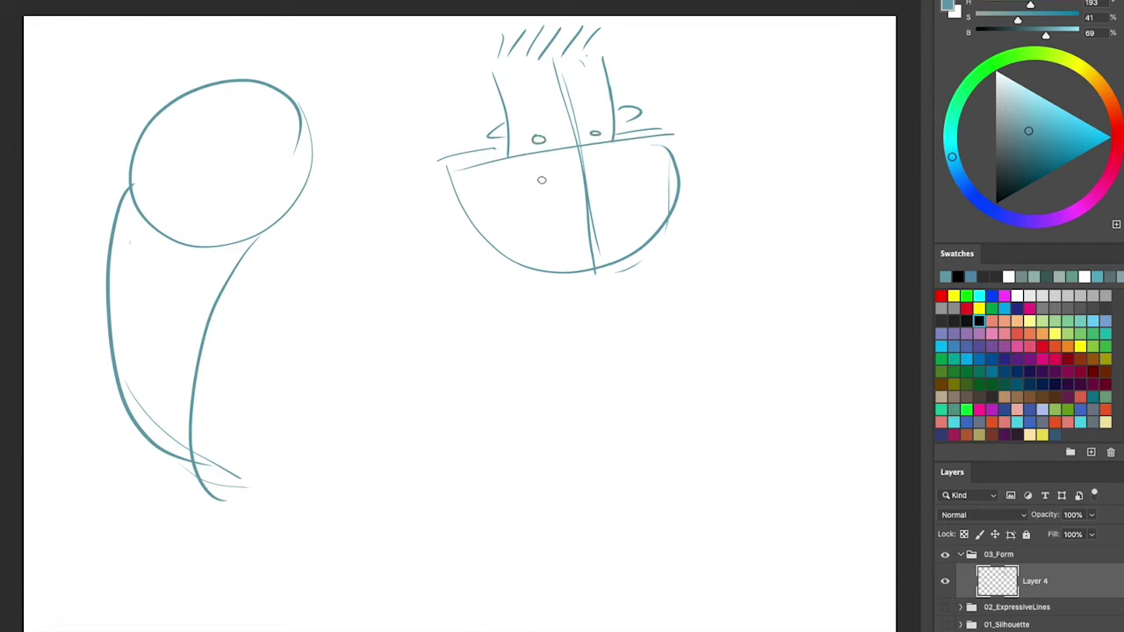
{"action": "left_click_drag", "start_coordinate": [474, 168], "coordinate": [647, 140]}
{"action": "mouse_move", "coordinate": [517, 113]}
{"action": "left_mouse_down"}
{"action": "mouse_move", "coordinate": [531, 69]}
{"action": "mouse_move", "coordinate": [582, 66]}
{"action": "mouse_move", "coordinate": [606, 102]}
{"action": "left_mouse_up"}
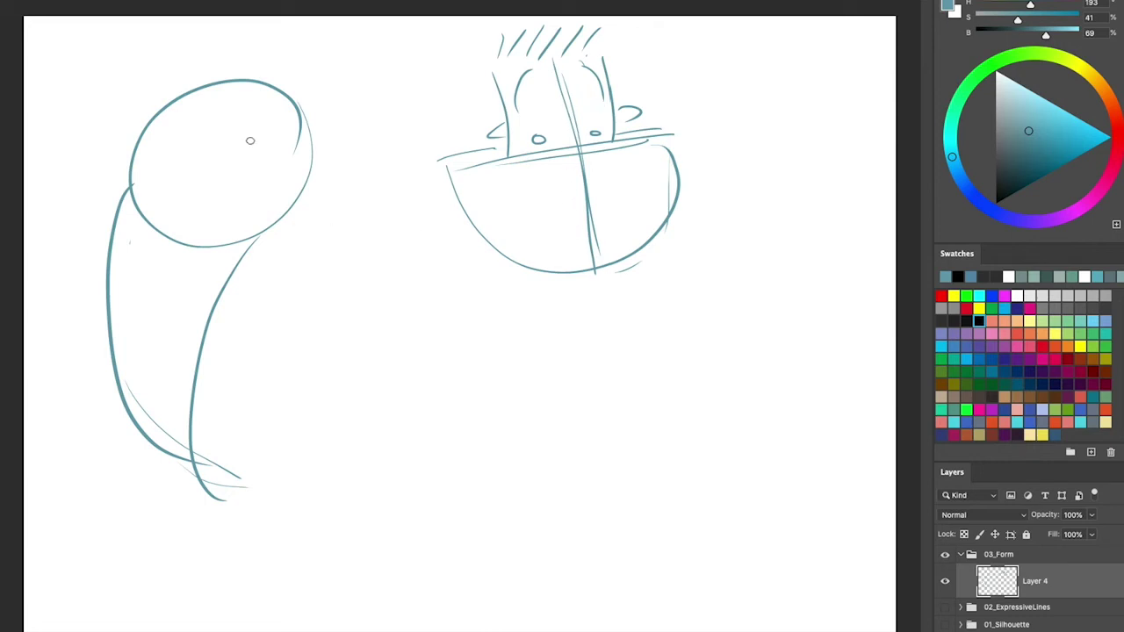
Wrap a horizontal and a vertical contour ellipse around the round head to show it as a sphere
{"action": "mouse_move", "coordinate": [138, 144]}
{"action": "left_mouse_down"}
{"action": "mouse_move", "coordinate": [283, 158]}
{"action": "mouse_move", "coordinate": [296, 171]}
{"action": "left_mouse_up"}
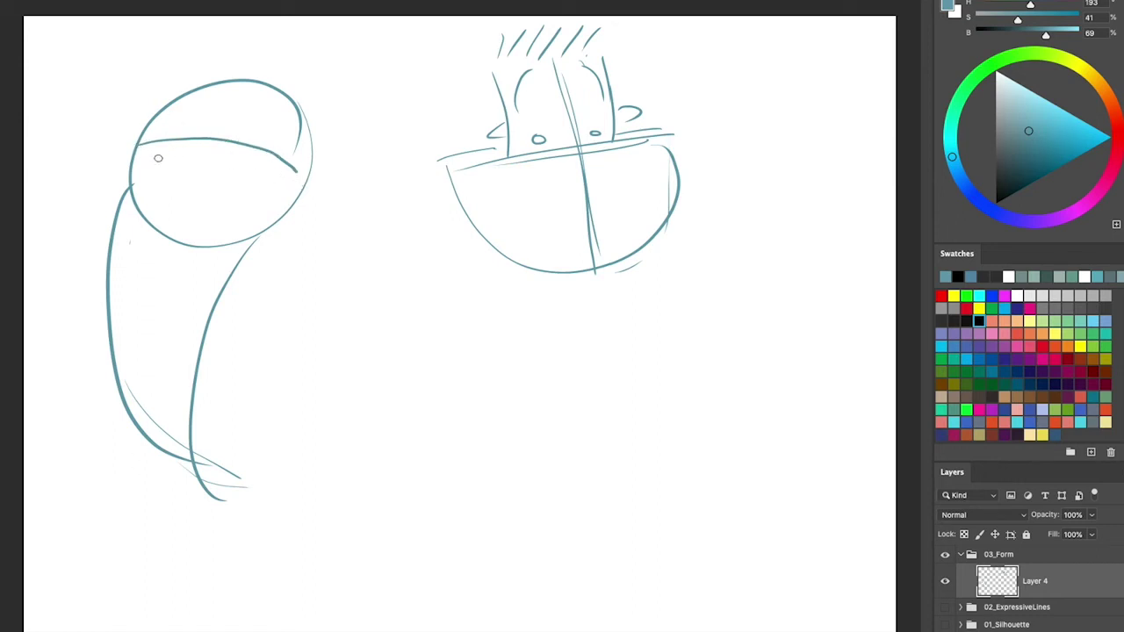
{"action": "mouse_move", "coordinate": [132, 153]}
{"action": "left_mouse_down"}
{"action": "mouse_move", "coordinate": [146, 170]}
{"action": "mouse_move", "coordinate": [300, 181]}
{"action": "left_mouse_up"}
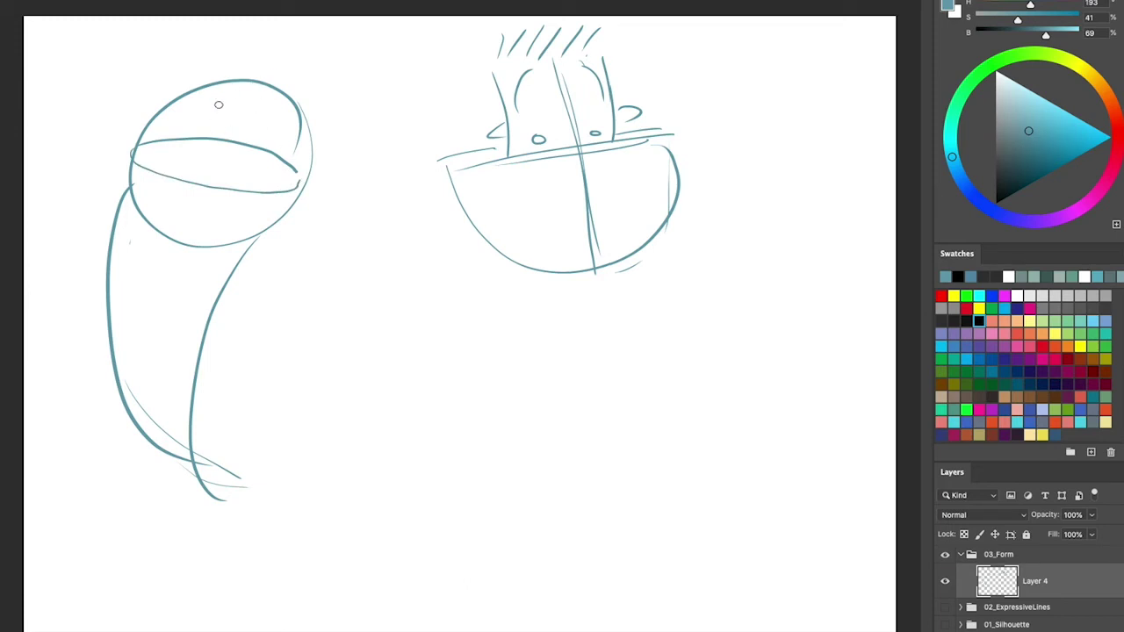
{"action": "mouse_move", "coordinate": [233, 79]}
{"action": "left_mouse_down"}
{"action": "mouse_move", "coordinate": [242, 142]}
{"action": "mouse_move", "coordinate": [200, 241]}
{"action": "left_mouse_up"}
{"action": "mouse_move", "coordinate": [226, 86]}
{"action": "left_mouse_down"}
{"action": "mouse_move", "coordinate": [196, 182]}
{"action": "mouse_move", "coordinate": [197, 241]}
{"action": "left_mouse_up"}
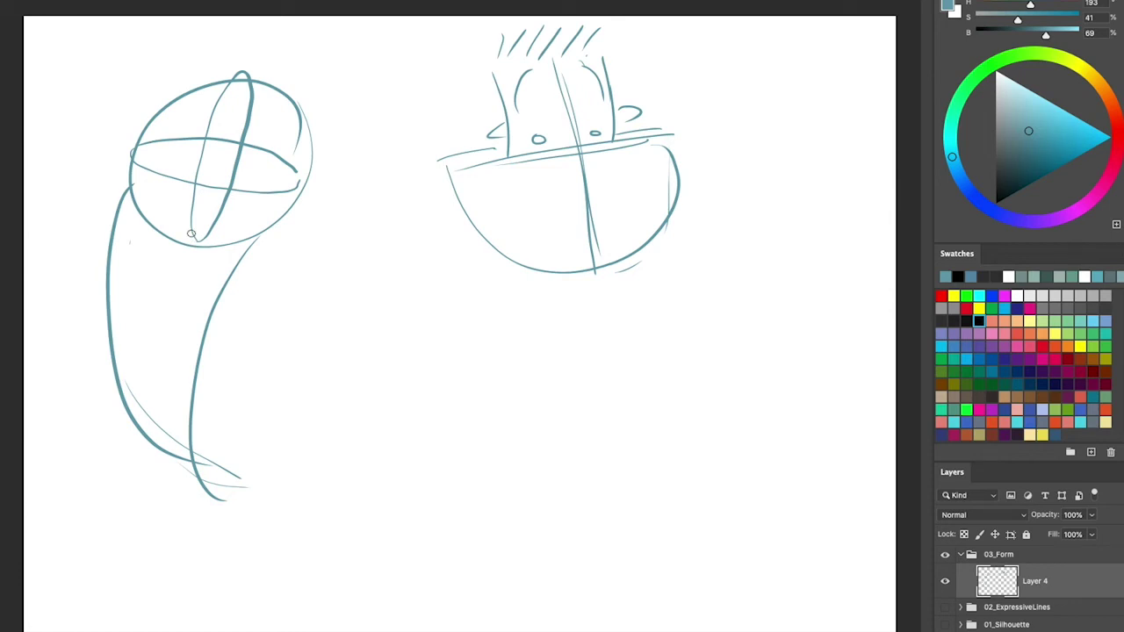
Hide Layer 4, add a new layer in the 03_Form group and outline a tall boxy head tapering toward the chin
{"action": "left_click", "coordinate": [945, 581]}
{"action": "key", "text": "ctrl+shift+alt+n"}
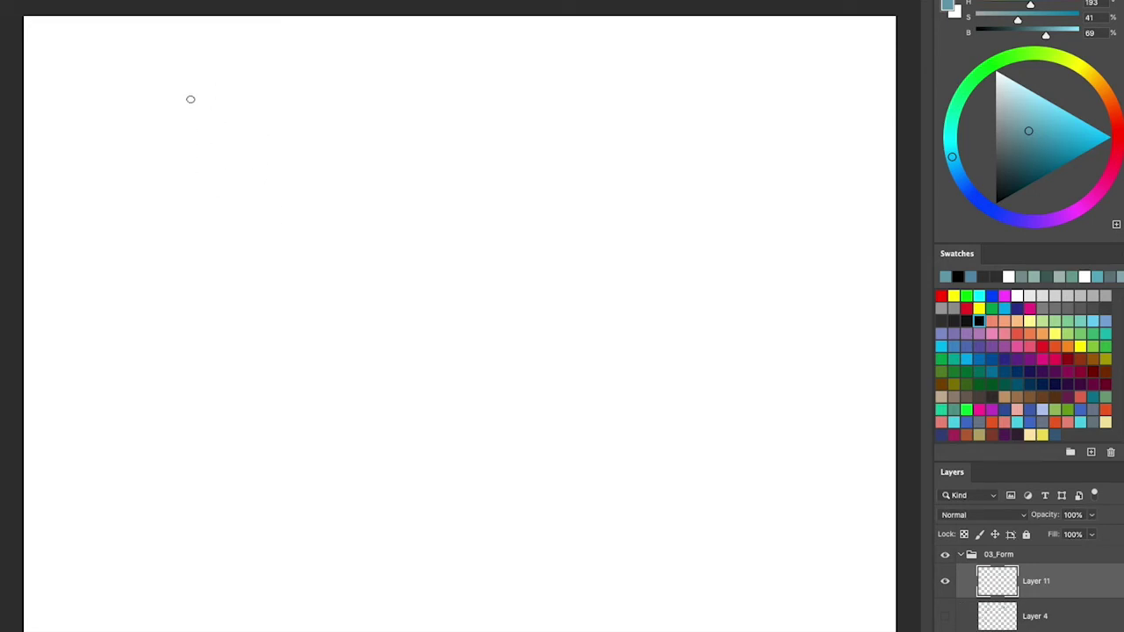
{"action": "mouse_move", "coordinate": [180, 76]}
{"action": "left_mouse_down"}
{"action": "mouse_move", "coordinate": [207, 320]}
{"action": "mouse_move", "coordinate": [244, 55]}
{"action": "mouse_move", "coordinate": [374, 53]}
{"action": "mouse_move", "coordinate": [337, 313]}
{"action": "left_mouse_up"}
{"action": "left_click_drag", "start_coordinate": [220, 331], "coordinate": [344, 313]}
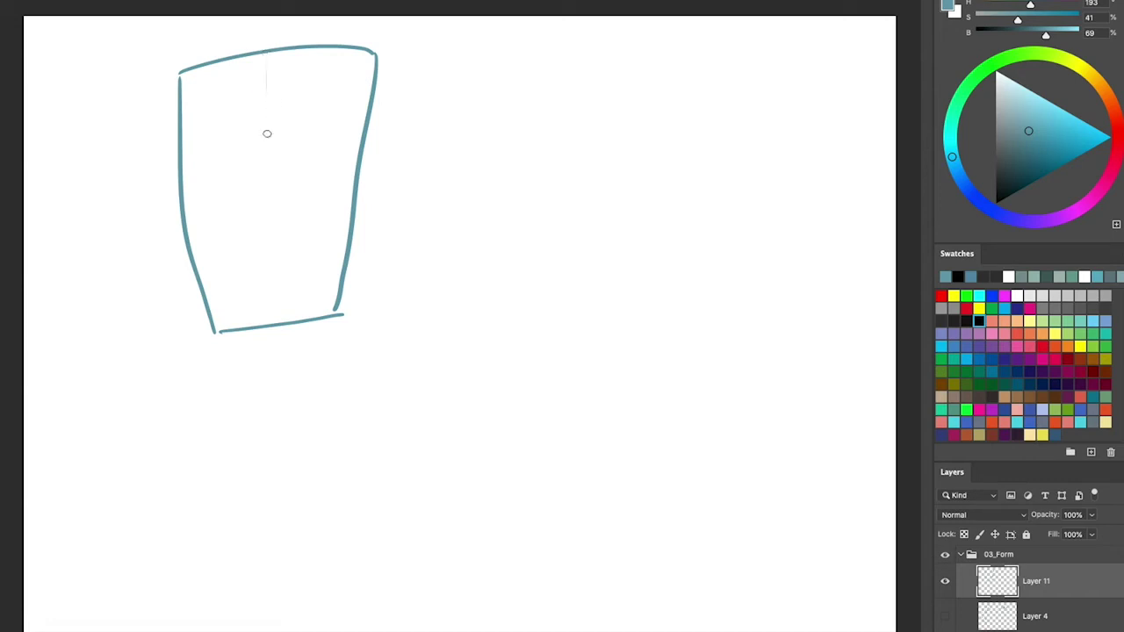
Sketch a vertical center guideline down the boxy head and a horizontal eye-level guideline across its upper part
{"action": "mouse_move", "coordinate": [272, 313]}
{"action": "left_mouse_down"}
{"action": "mouse_move", "coordinate": [268, 59]}
{"action": "mouse_move", "coordinate": [274, 308]}
{"action": "left_mouse_up"}
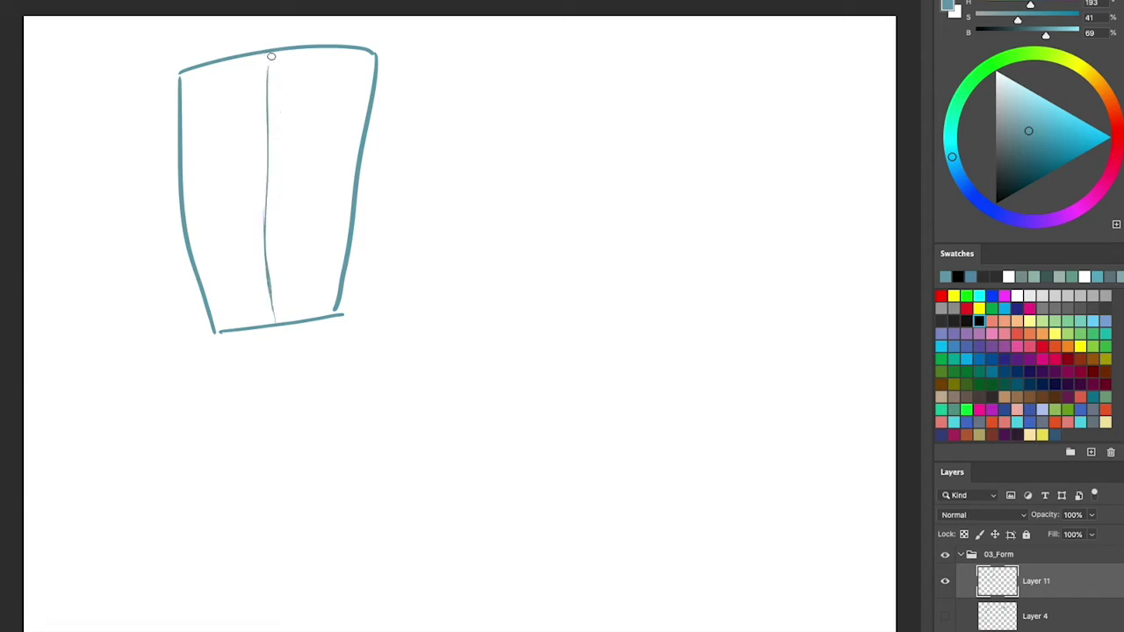
{"action": "left_click_drag", "start_coordinate": [272, 56], "coordinate": [269, 333]}
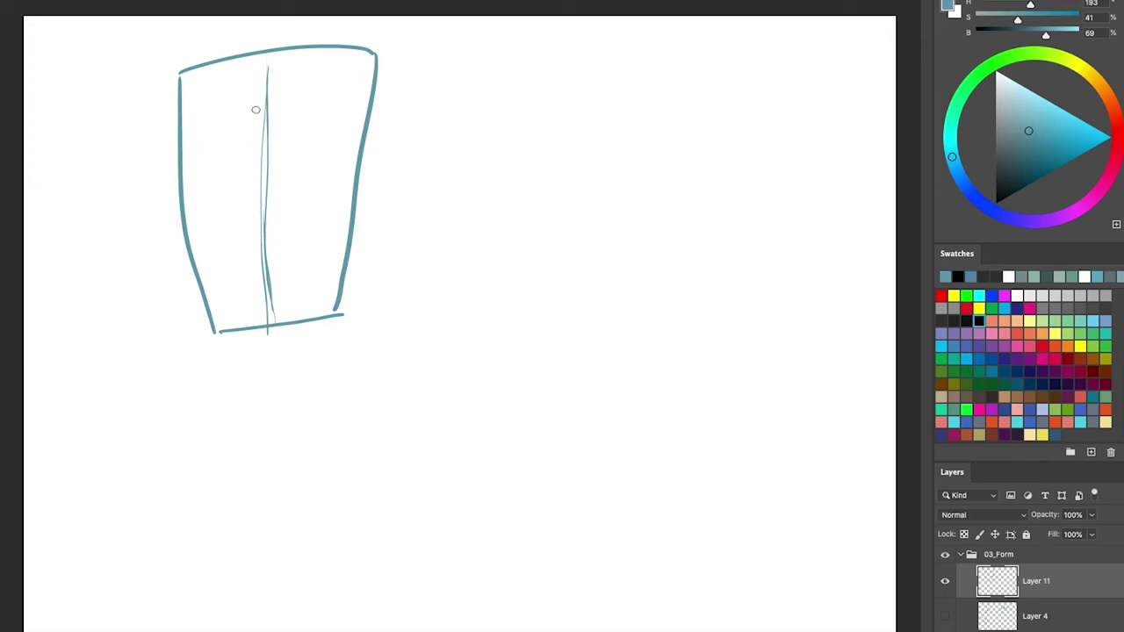
{"action": "left_click_drag", "start_coordinate": [202, 117], "coordinate": [351, 105]}
Draw two round half-lidded eyes with pupils above the horizontal guideline, and a thick line with downturned ends beneath them
{"action": "left_click_drag", "start_coordinate": [222, 108], "coordinate": [231, 86]}
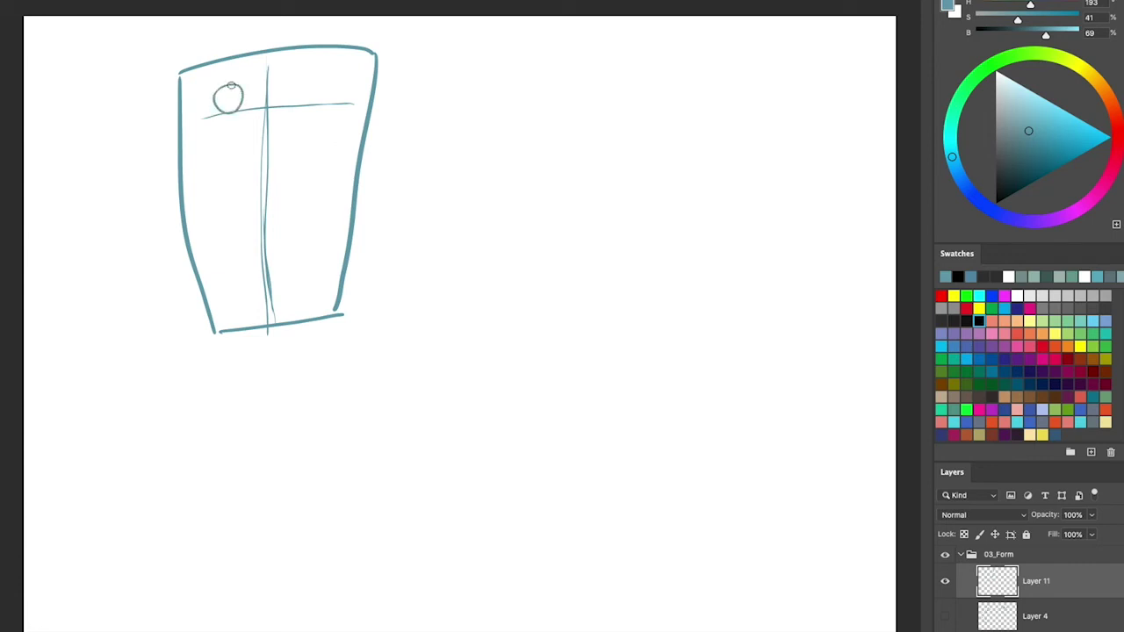
{"action": "mouse_move", "coordinate": [302, 89]}
{"action": "left_mouse_down"}
{"action": "mouse_move", "coordinate": [329, 89]}
{"action": "mouse_move", "coordinate": [302, 91]}
{"action": "left_mouse_up"}
{"action": "left_click_drag", "start_coordinate": [211, 100], "coordinate": [330, 85]}
{"action": "left_click_drag", "start_coordinate": [227, 97], "coordinate": [233, 96]}
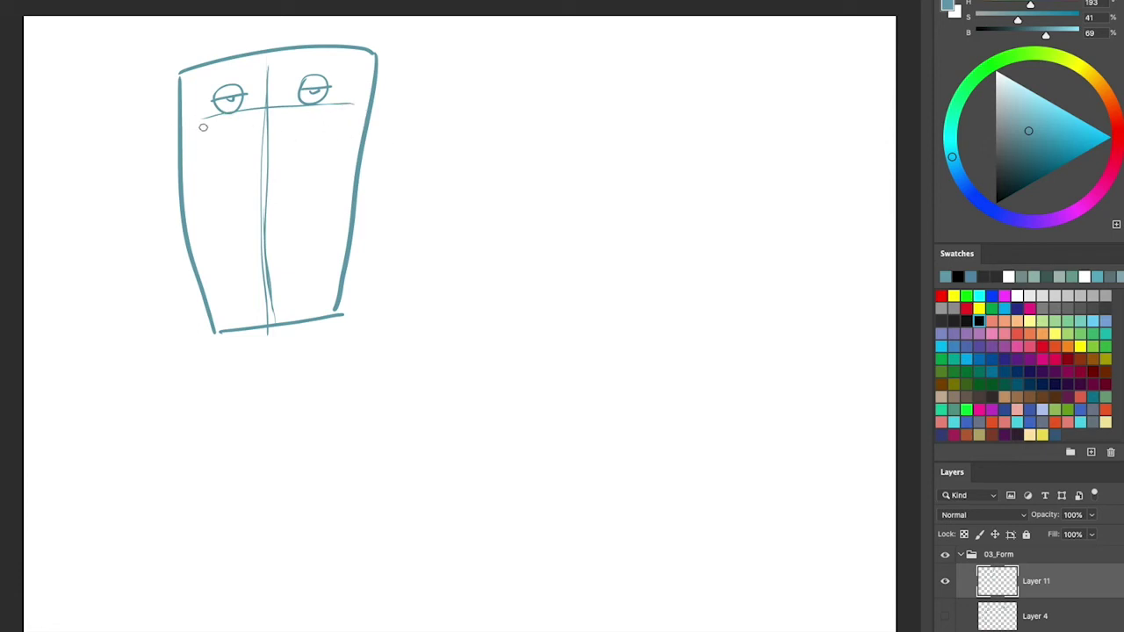
{"action": "mouse_move", "coordinate": [195, 129]}
{"action": "left_mouse_down"}
{"action": "mouse_move", "coordinate": [332, 104]}
{"action": "mouse_move", "coordinate": [359, 118]}
{"action": "left_mouse_up"}
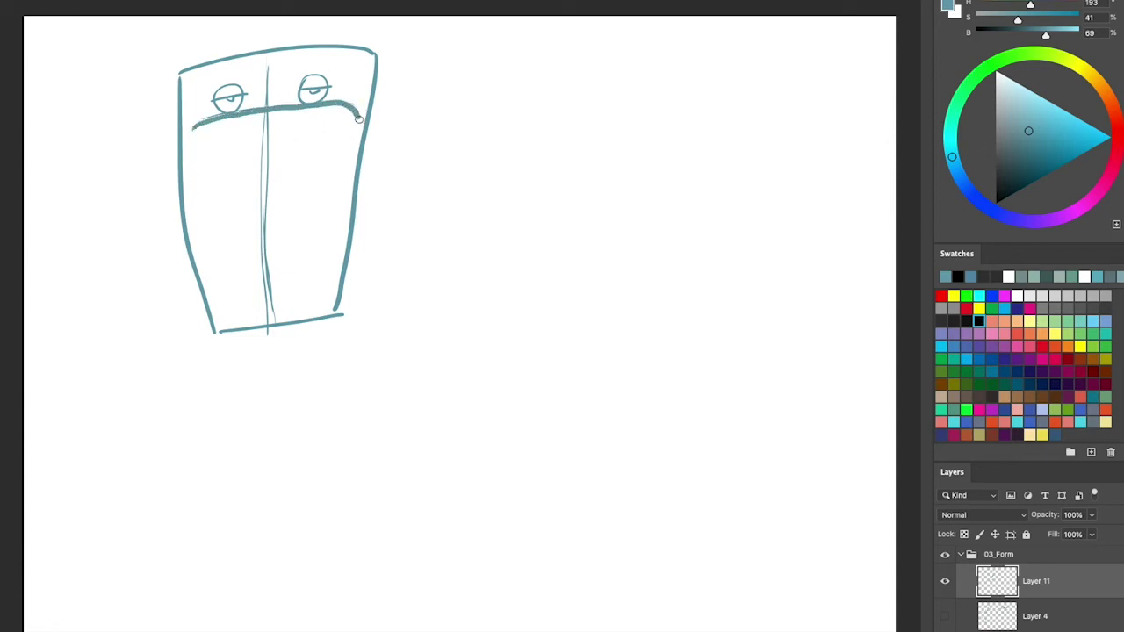
{"action": "left_click_drag", "start_coordinate": [195, 128], "coordinate": [188, 140]}
Enlarge the brush, paint two thick eyebrows along the top of the boxy head, and reduce the brush size to 60 px
{"action": "right_click", "coordinate": [254, 174]}
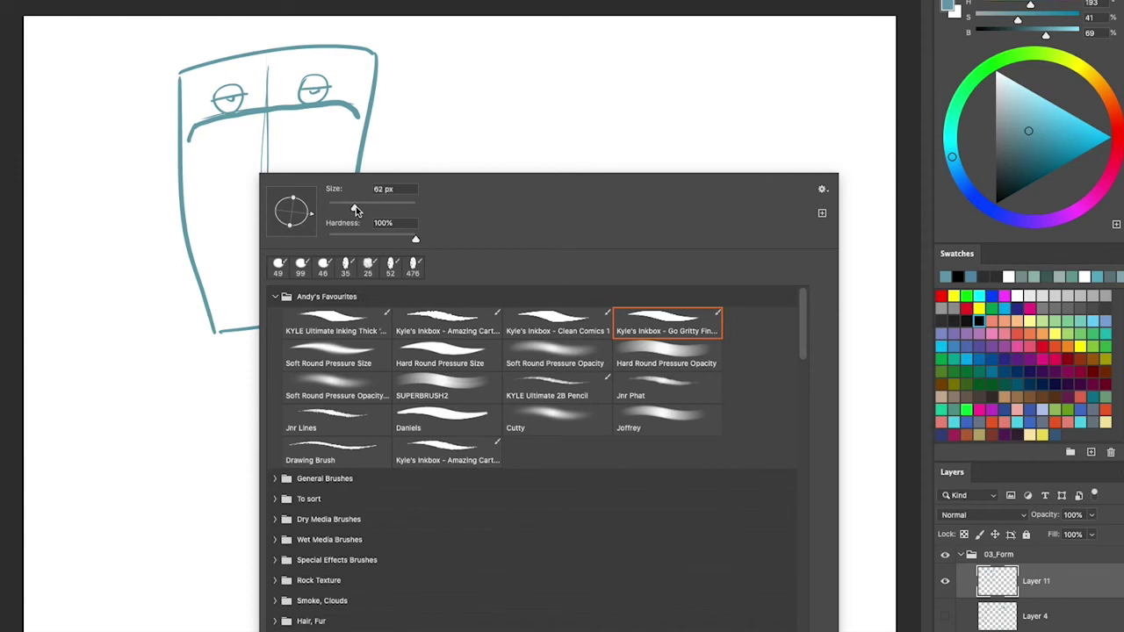
{"action": "left_click_drag", "start_coordinate": [356, 206], "coordinate": [383, 205]}
{"action": "key", "text": "Return"}
{"action": "mouse_move", "coordinate": [185, 81]}
{"action": "left_mouse_down"}
{"action": "mouse_move", "coordinate": [253, 62]}
{"action": "mouse_move", "coordinate": [360, 55]}
{"action": "left_mouse_up"}
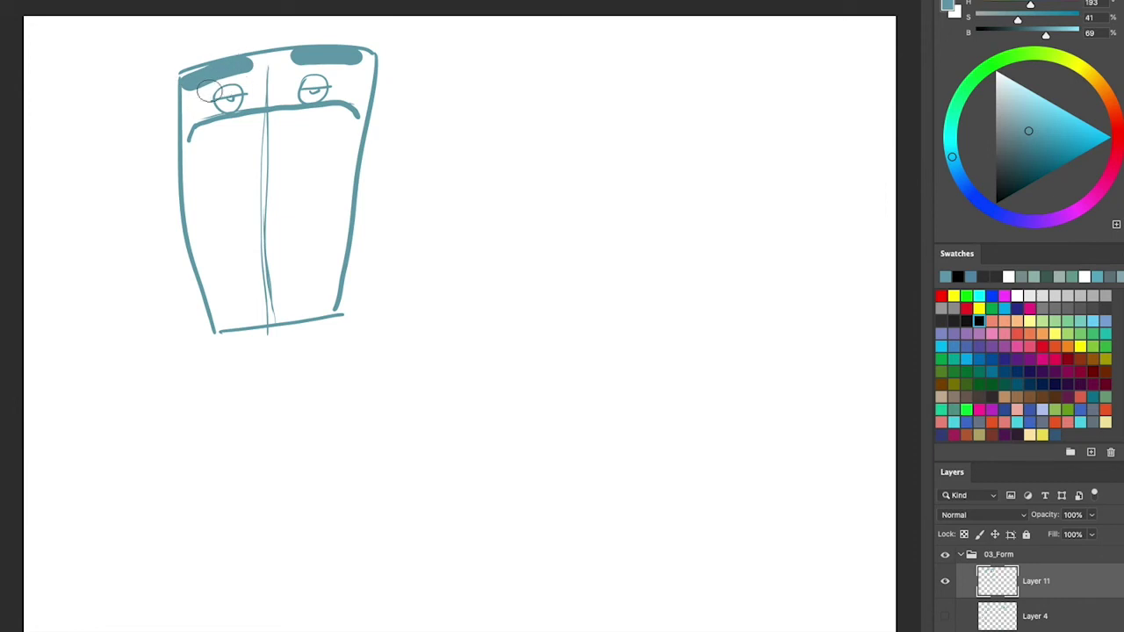
{"action": "right_click", "coordinate": [271, 238]}
{"action": "left_click_drag", "start_coordinate": [375, 209], "coordinate": [380, 210]}
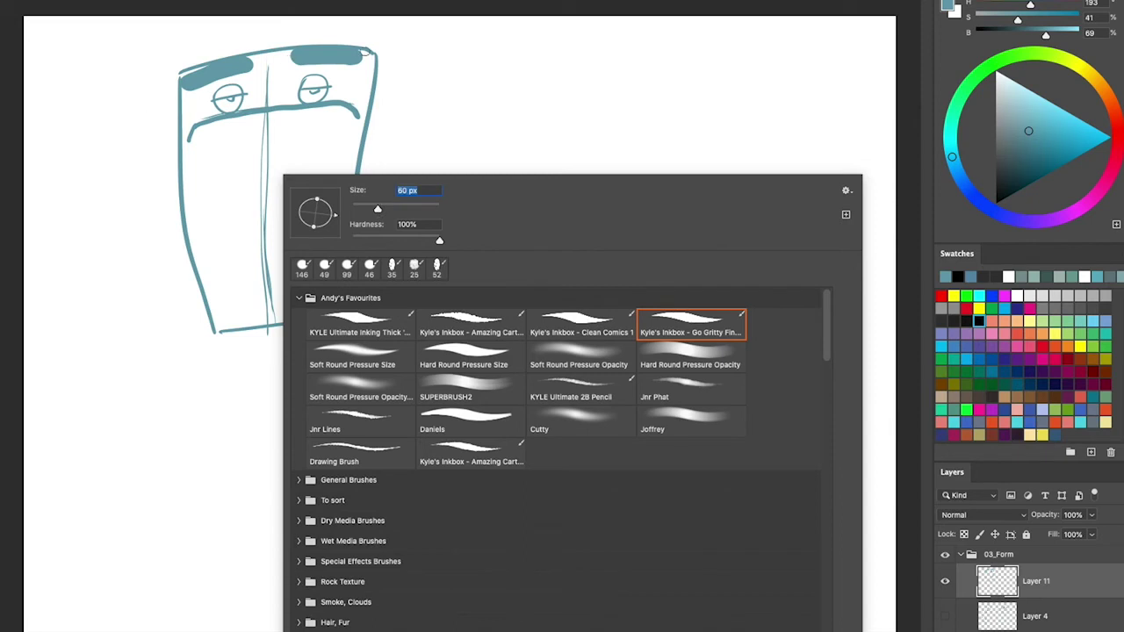
{"action": "key", "text": "Return"}
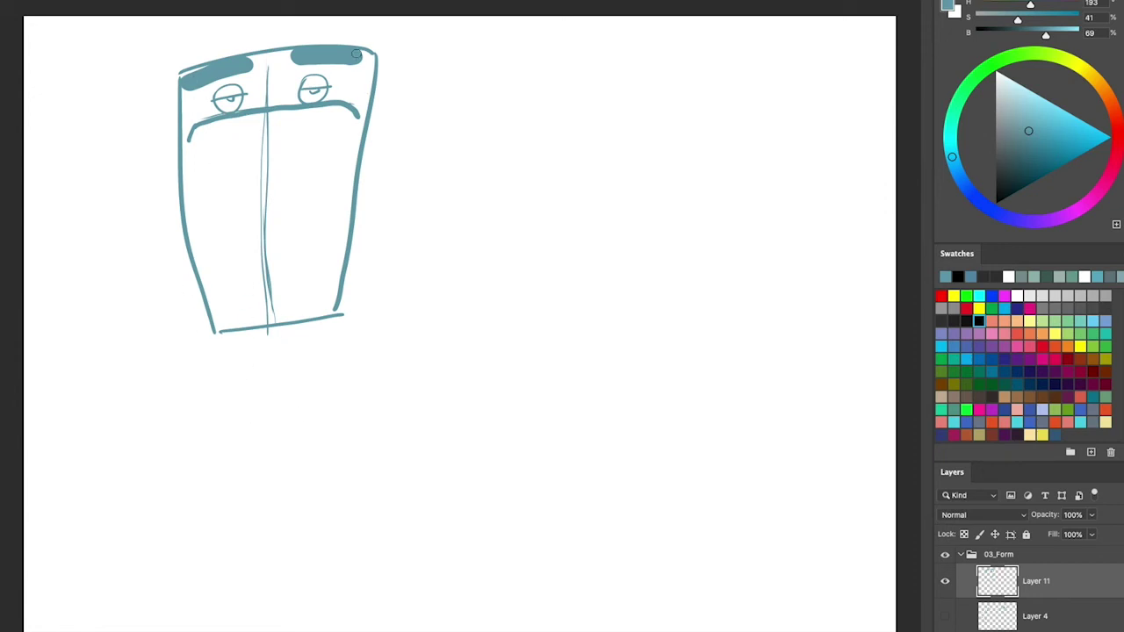
Sketch a small domed body below the head with short legs, feet, and two bent arms with hands on the hips
{"action": "mouse_move", "coordinate": [237, 441]}
{"action": "left_mouse_down"}
{"action": "mouse_move", "coordinate": [253, 378]}
{"action": "mouse_move", "coordinate": [297, 362]}
{"action": "mouse_move", "coordinate": [309, 441]}
{"action": "left_mouse_up"}
{"action": "mouse_move", "coordinate": [236, 442]}
{"action": "left_mouse_down"}
{"action": "mouse_move", "coordinate": [294, 440]}
{"action": "mouse_move", "coordinate": [221, 472]}
{"action": "mouse_move", "coordinate": [240, 475]}
{"action": "mouse_move", "coordinate": [218, 472]}
{"action": "mouse_move", "coordinate": [323, 468]}
{"action": "left_mouse_up"}
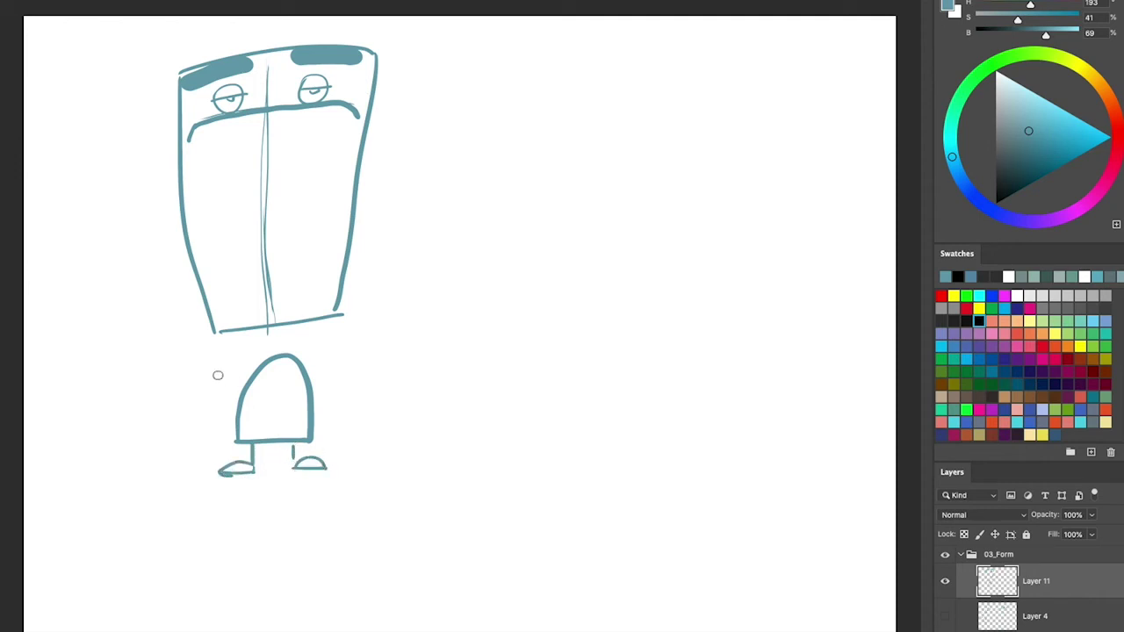
{"action": "mouse_move", "coordinate": [250, 377]}
{"action": "left_mouse_down"}
{"action": "mouse_move", "coordinate": [193, 403]}
{"action": "mouse_move", "coordinate": [234, 415]}
{"action": "left_mouse_up"}
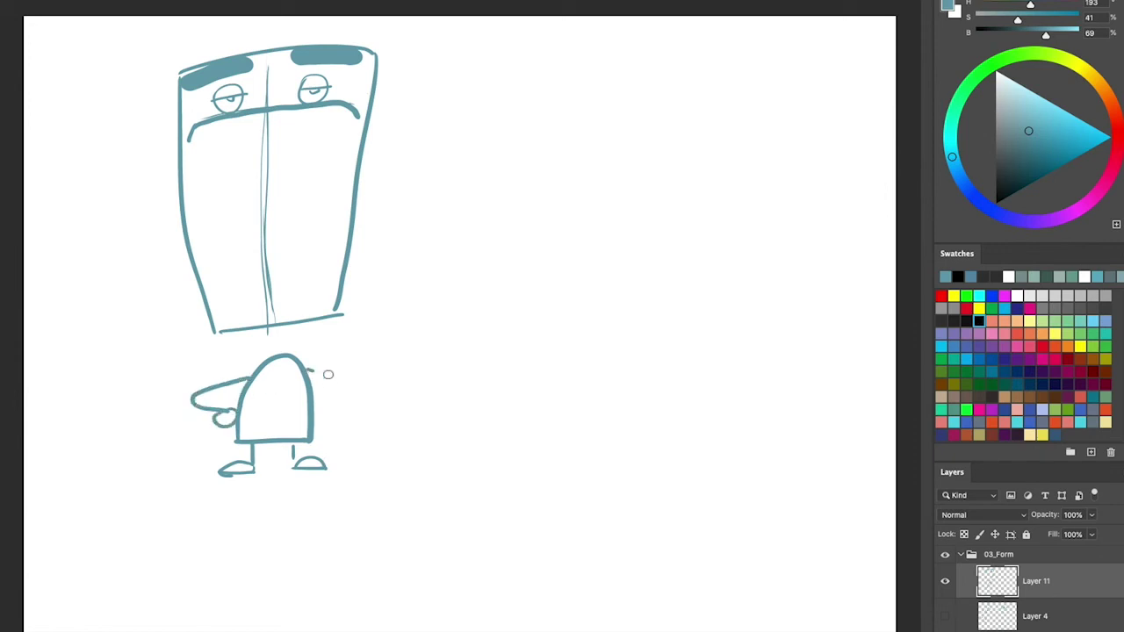
{"action": "mouse_move", "coordinate": [312, 369]}
{"action": "left_mouse_down"}
{"action": "mouse_move", "coordinate": [356, 389]}
{"action": "mouse_move", "coordinate": [322, 411]}
{"action": "left_mouse_up"}
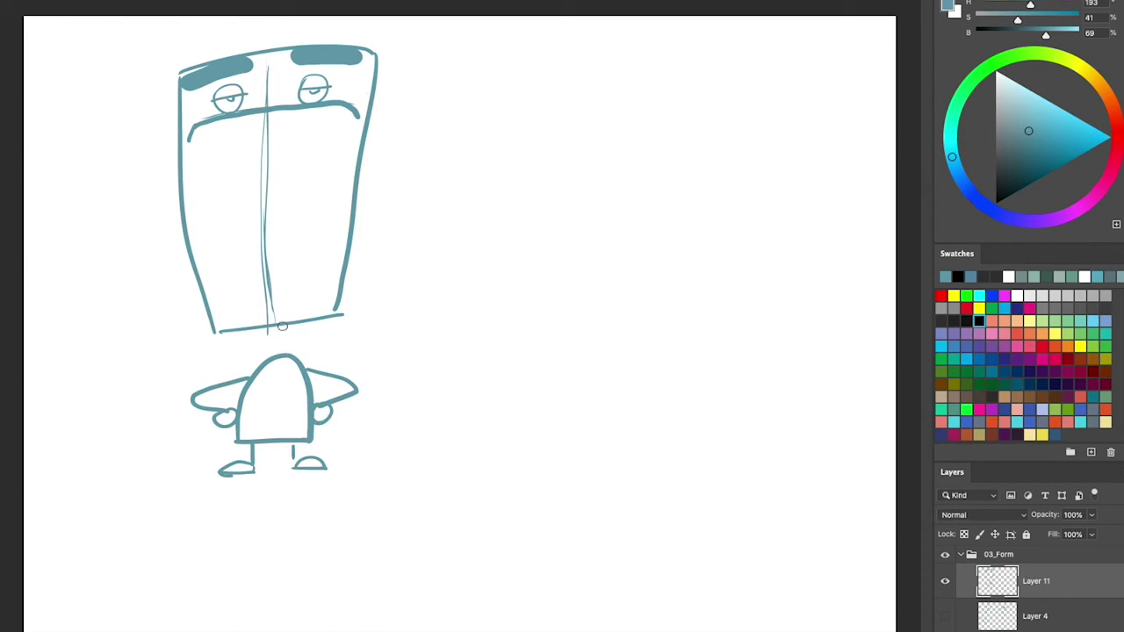
Join the head and body with a neck line, lightly sketch the shoulder, and move the whole figure down on the canvas
{"action": "left_click_drag", "start_coordinate": [281, 327], "coordinate": [282, 376]}
{"action": "left_click_drag", "start_coordinate": [208, 387], "coordinate": [259, 366]}
{"action": "key", "text": "v"}
{"action": "left_click_drag", "start_coordinate": [338, 343], "coordinate": [326, 405]}
{"action": "key", "text": "b"}
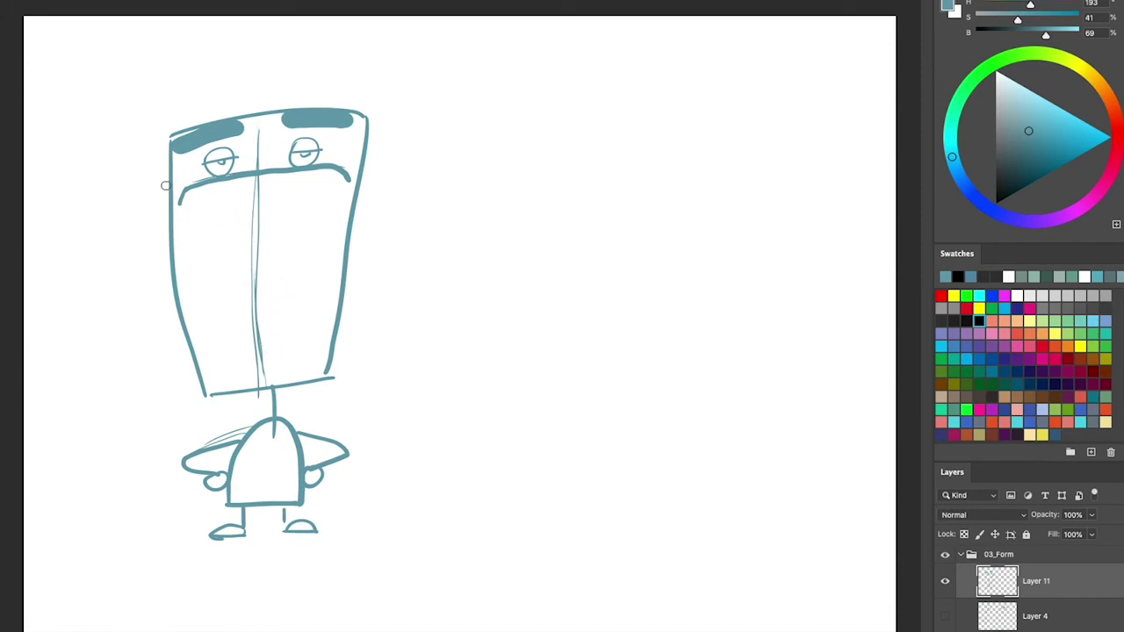
Add a rectangular ear on each side of the head and a zigzag antenna with a small ball on top
{"action": "mouse_move", "coordinate": [169, 173]}
{"action": "left_mouse_down"}
{"action": "mouse_move", "coordinate": [150, 202]}
{"action": "mouse_move", "coordinate": [167, 221]}
{"action": "left_mouse_up"}
{"action": "mouse_move", "coordinate": [365, 154]}
{"action": "left_mouse_down"}
{"action": "mouse_move", "coordinate": [381, 158]}
{"action": "mouse_move", "coordinate": [379, 214]}
{"action": "mouse_move", "coordinate": [355, 214]}
{"action": "left_mouse_up"}
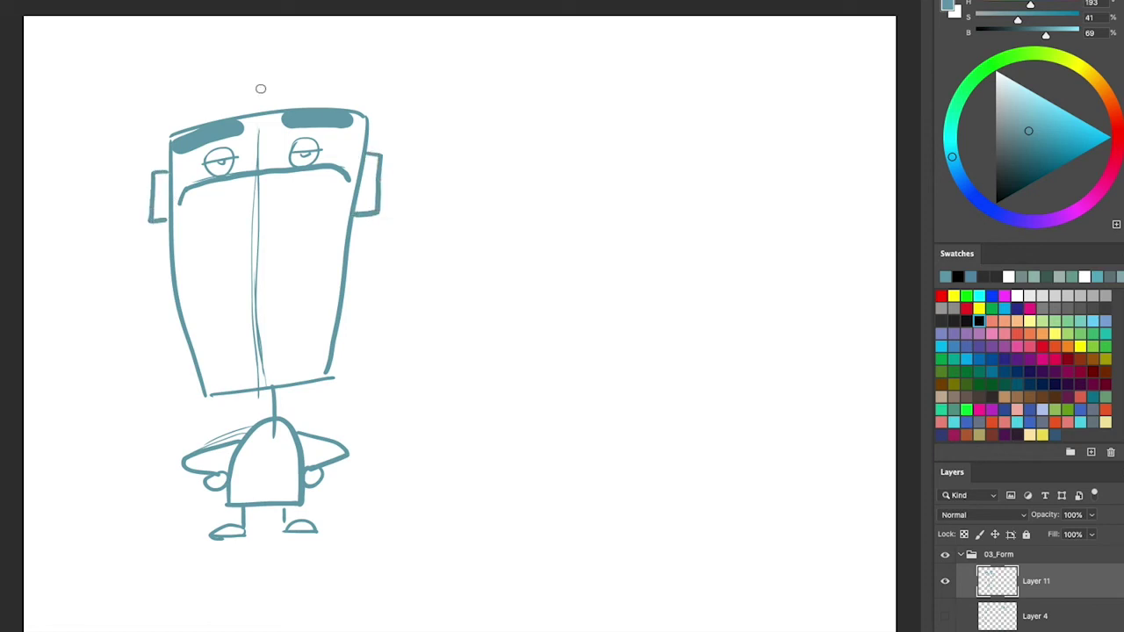
{"action": "mouse_move", "coordinate": [268, 108]}
{"action": "left_mouse_down"}
{"action": "mouse_move", "coordinate": [296, 66]}
{"action": "mouse_move", "coordinate": [332, 28]}
{"action": "left_mouse_up"}
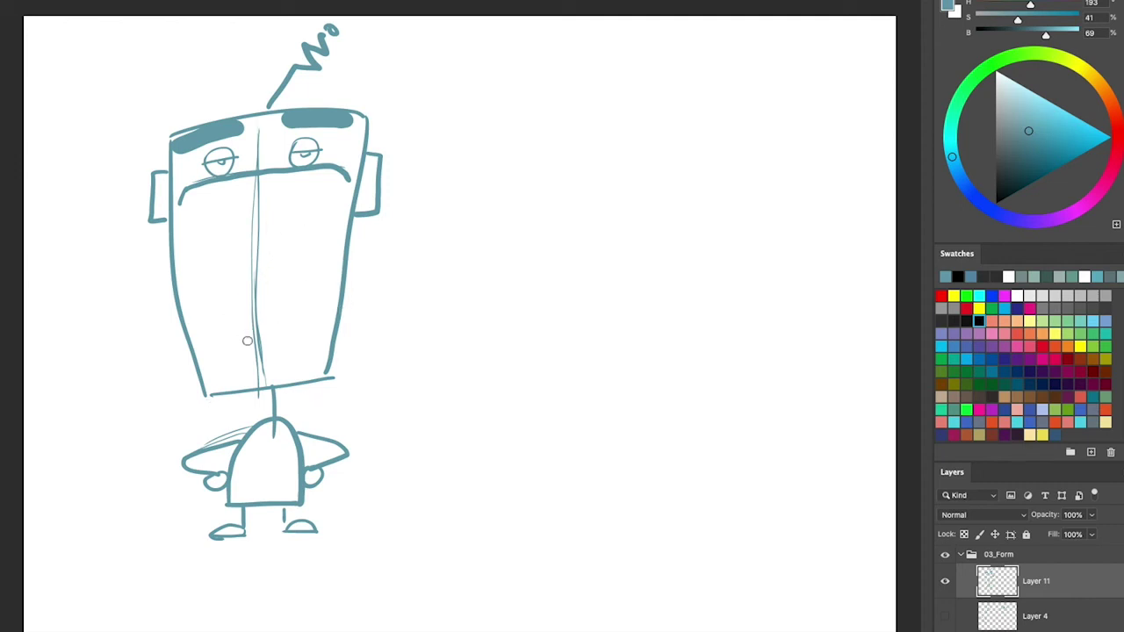
Draw four tall narrow bars across the lower face and a squared U-shaped outline above them
{"action": "mouse_move", "coordinate": [209, 320]}
{"action": "left_mouse_down"}
{"action": "mouse_move", "coordinate": [219, 379]}
{"action": "mouse_move", "coordinate": [207, 324]}
{"action": "mouse_move", "coordinate": [223, 345]}
{"action": "mouse_move", "coordinate": [227, 384]}
{"action": "left_mouse_up"}
{"action": "mouse_move", "coordinate": [243, 311]}
{"action": "left_mouse_down"}
{"action": "mouse_move", "coordinate": [235, 384]}
{"action": "mouse_move", "coordinate": [248, 309]}
{"action": "mouse_move", "coordinate": [255, 383]}
{"action": "left_mouse_up"}
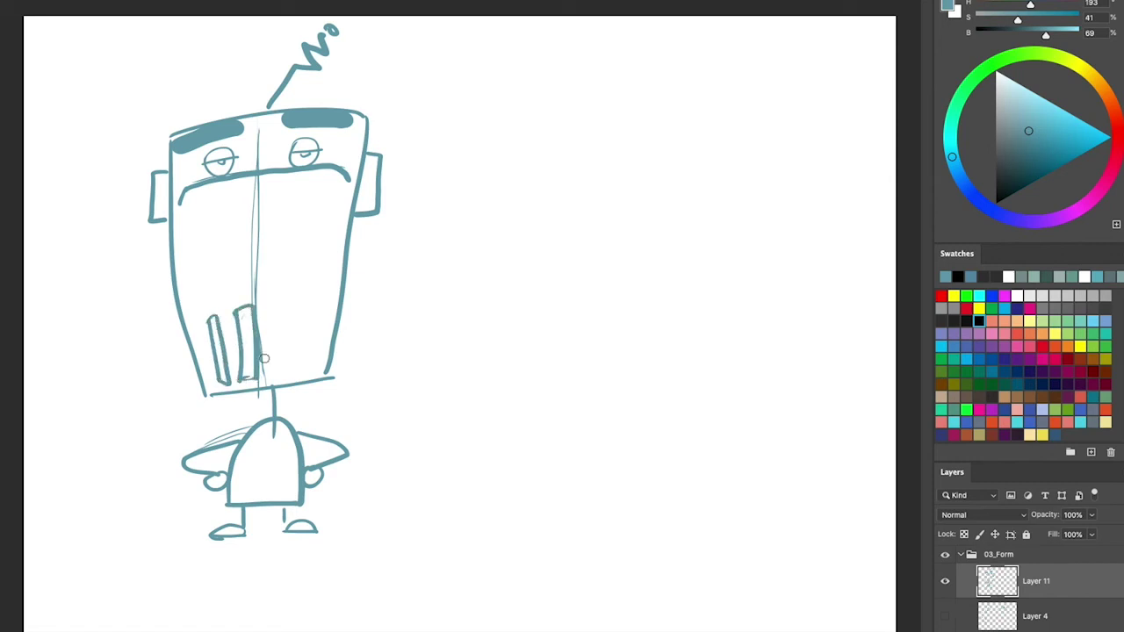
{"action": "mouse_move", "coordinate": [278, 308]}
{"action": "left_mouse_down"}
{"action": "mouse_move", "coordinate": [276, 328]}
{"action": "mouse_move", "coordinate": [294, 319]}
{"action": "mouse_move", "coordinate": [281, 375]}
{"action": "mouse_move", "coordinate": [304, 364]}
{"action": "mouse_move", "coordinate": [318, 376]}
{"action": "mouse_move", "coordinate": [307, 368]}
{"action": "left_mouse_up"}
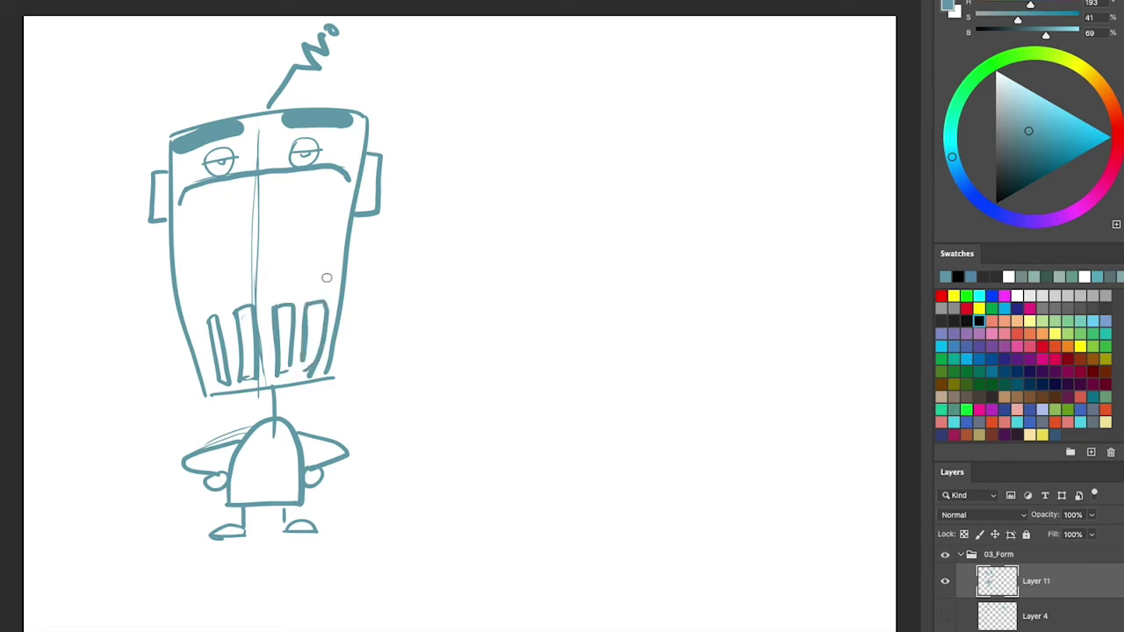
{"action": "mouse_move", "coordinate": [208, 253]}
{"action": "left_mouse_down"}
{"action": "mouse_move", "coordinate": [303, 285]}
{"action": "mouse_move", "coordinate": [319, 239]}
{"action": "left_mouse_up"}
{"action": "left_click_drag", "start_coordinate": [227, 291], "coordinate": [310, 290]}
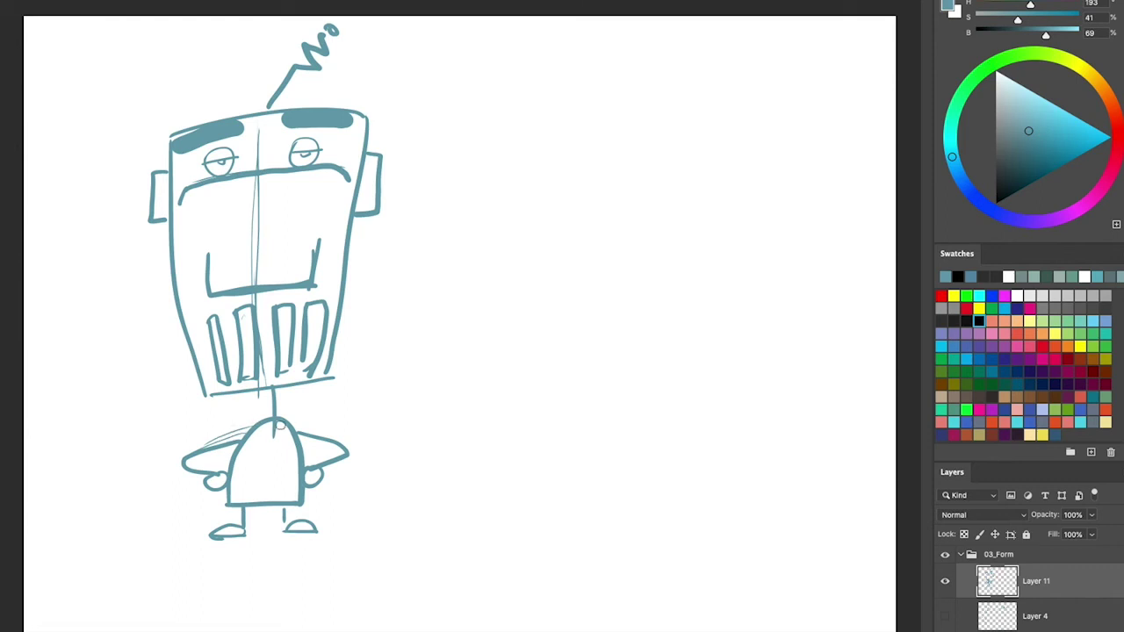
Detail the domed torso with a vertical center line, a rectangular chest panel and shoulder joints
{"action": "mouse_move", "coordinate": [248, 431]}
{"action": "left_mouse_down"}
{"action": "mouse_move", "coordinate": [236, 425]}
{"action": "mouse_move", "coordinate": [309, 424]}
{"action": "mouse_move", "coordinate": [302, 435]}
{"action": "mouse_move", "coordinate": [228, 423]}
{"action": "mouse_move", "coordinate": [312, 421]}
{"action": "mouse_move", "coordinate": [235, 446]}
{"action": "mouse_move", "coordinate": [248, 425]}
{"action": "mouse_move", "coordinate": [268, 510]}
{"action": "left_mouse_up"}
{"action": "left_click_drag", "start_coordinate": [246, 465], "coordinate": [303, 461]}
{"action": "left_click_drag", "start_coordinate": [240, 473], "coordinate": [242, 494]}
{"action": "mouse_move", "coordinate": [297, 457]}
{"action": "left_mouse_down"}
{"action": "mouse_move", "coordinate": [294, 497]}
{"action": "mouse_move", "coordinate": [282, 498]}
{"action": "left_mouse_up"}
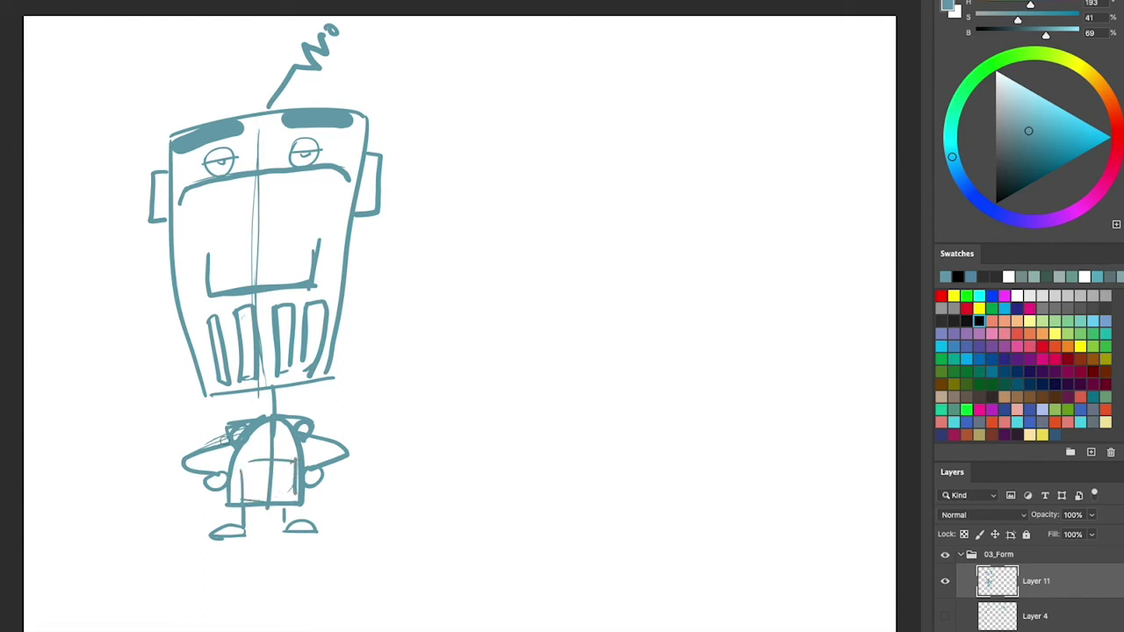
Reinforce the figure's bent arms and hands, and thicken its short legs and feet
{"action": "mouse_move", "coordinate": [181, 462]}
{"action": "left_mouse_down"}
{"action": "mouse_move", "coordinate": [226, 440]}
{"action": "mouse_move", "coordinate": [220, 448]}
{"action": "left_mouse_up"}
{"action": "mouse_move", "coordinate": [316, 438]}
{"action": "left_mouse_down"}
{"action": "mouse_move", "coordinate": [348, 456]}
{"action": "mouse_move", "coordinate": [310, 441]}
{"action": "mouse_move", "coordinate": [325, 482]}
{"action": "left_mouse_up"}
{"action": "mouse_move", "coordinate": [239, 507]}
{"action": "left_mouse_down"}
{"action": "mouse_move", "coordinate": [287, 511]}
{"action": "mouse_move", "coordinate": [293, 542]}
{"action": "left_mouse_up"}
{"action": "left_click_drag", "start_coordinate": [221, 540], "coordinate": [282, 536]}
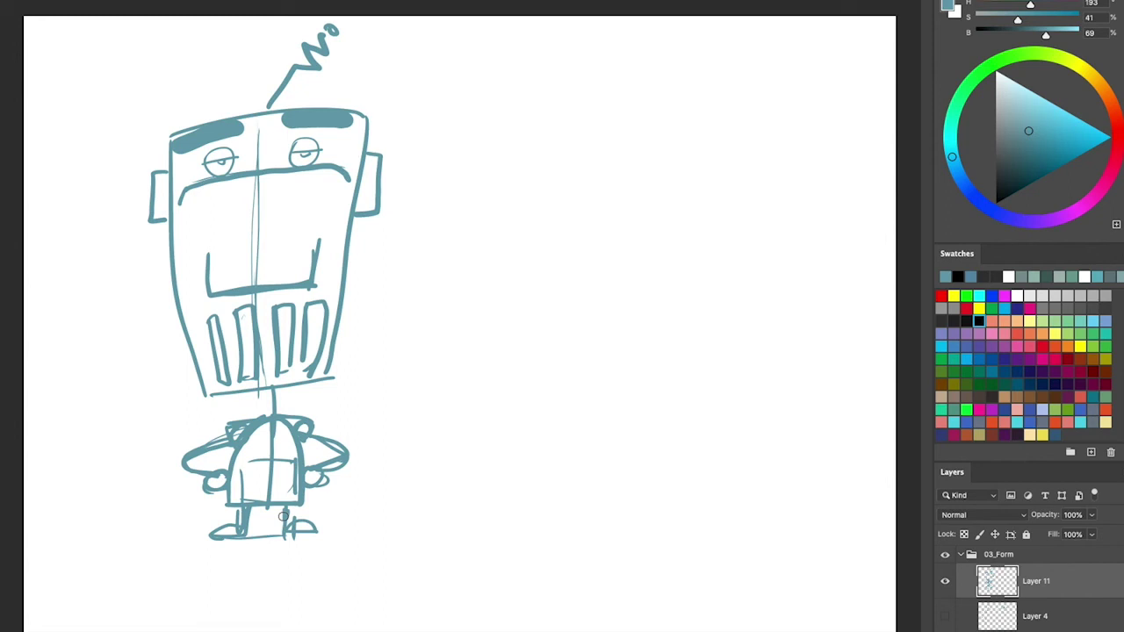
Move the figure down and to the left, and outline a second tapered head with a straight spine line beside it
{"action": "key", "text": "v"}
{"action": "left_click_drag", "start_coordinate": [620, 420], "coordinate": [599, 442]}
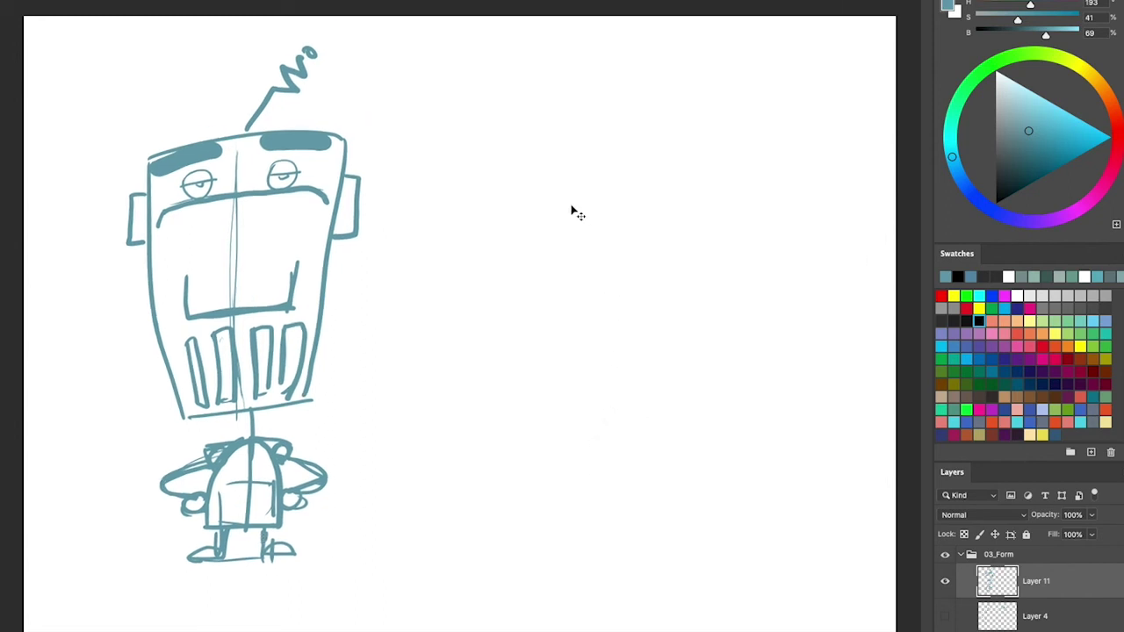
{"action": "key", "text": "b"}
{"action": "left_click_drag", "start_coordinate": [507, 136], "coordinate": [532, 382]}
{"action": "mouse_move", "coordinate": [505, 136]}
{"action": "left_mouse_down"}
{"action": "mouse_move", "coordinate": [691, 130]}
{"action": "mouse_move", "coordinate": [672, 310]}
{"action": "mouse_move", "coordinate": [648, 392]}
{"action": "left_mouse_up"}
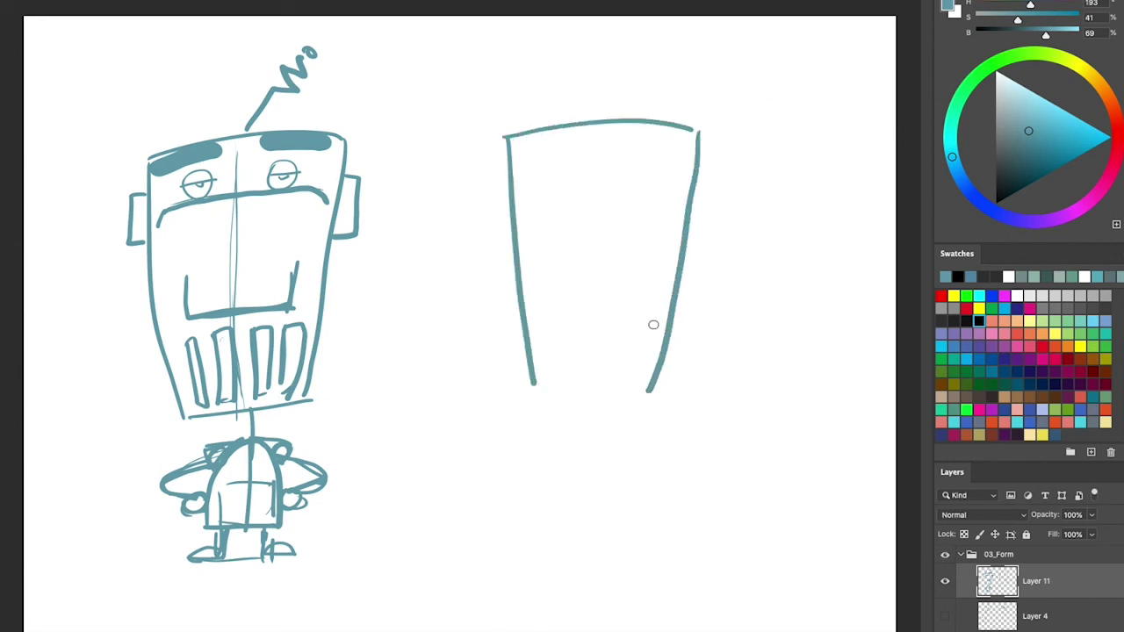
{"action": "mouse_move", "coordinate": [534, 387]}
{"action": "left_mouse_down"}
{"action": "mouse_move", "coordinate": [644, 391]}
{"action": "mouse_move", "coordinate": [590, 402]}
{"action": "mouse_move", "coordinate": [578, 534]}
{"action": "left_mouse_up"}
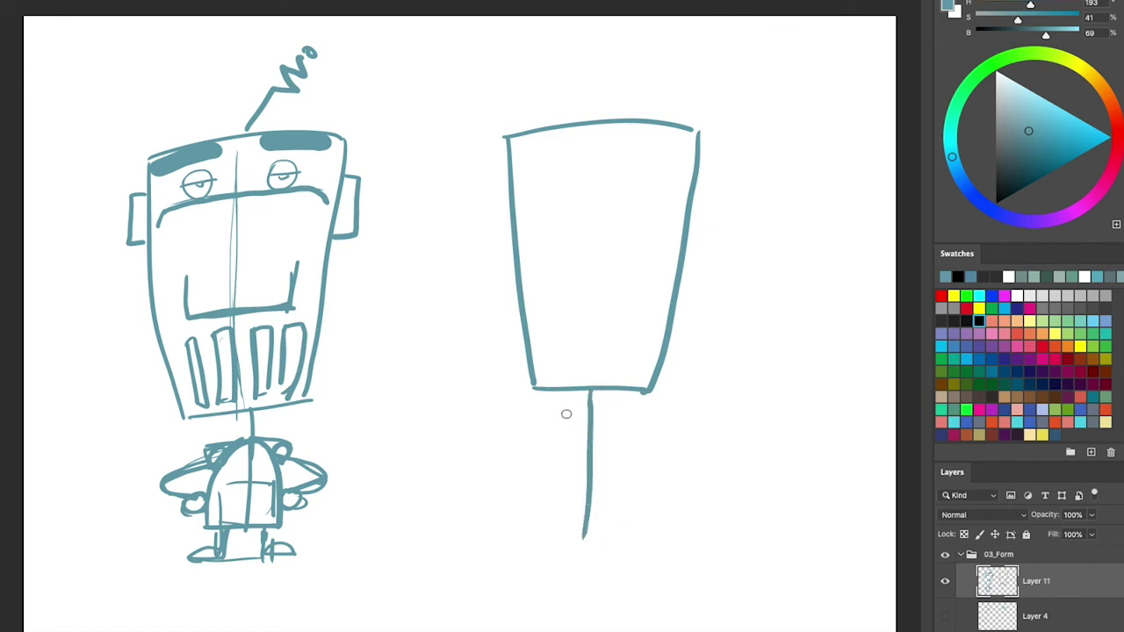
Add a domed torso to the second figure with thin outstretched arms ending in mitten-like hands with raised thumbs
{"action": "left_click_drag", "start_coordinate": [547, 511], "coordinate": [622, 502]}
{"action": "mouse_move", "coordinate": [548, 511]}
{"action": "left_mouse_down"}
{"action": "mouse_move", "coordinate": [602, 433]}
{"action": "mouse_move", "coordinate": [625, 502]}
{"action": "left_mouse_up"}
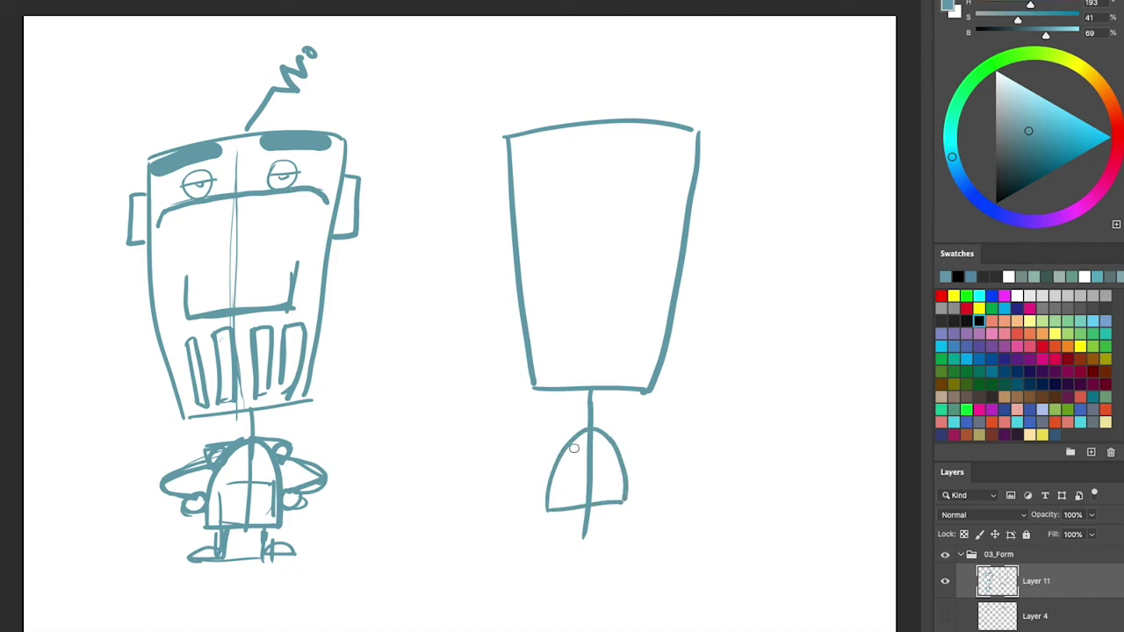
{"action": "mouse_move", "coordinate": [555, 453]}
{"action": "left_mouse_down"}
{"action": "mouse_move", "coordinate": [447, 449]}
{"action": "mouse_move", "coordinate": [494, 460]}
{"action": "mouse_move", "coordinate": [484, 433]}
{"action": "mouse_move", "coordinate": [495, 461]}
{"action": "mouse_move", "coordinate": [469, 471]}
{"action": "left_mouse_up"}
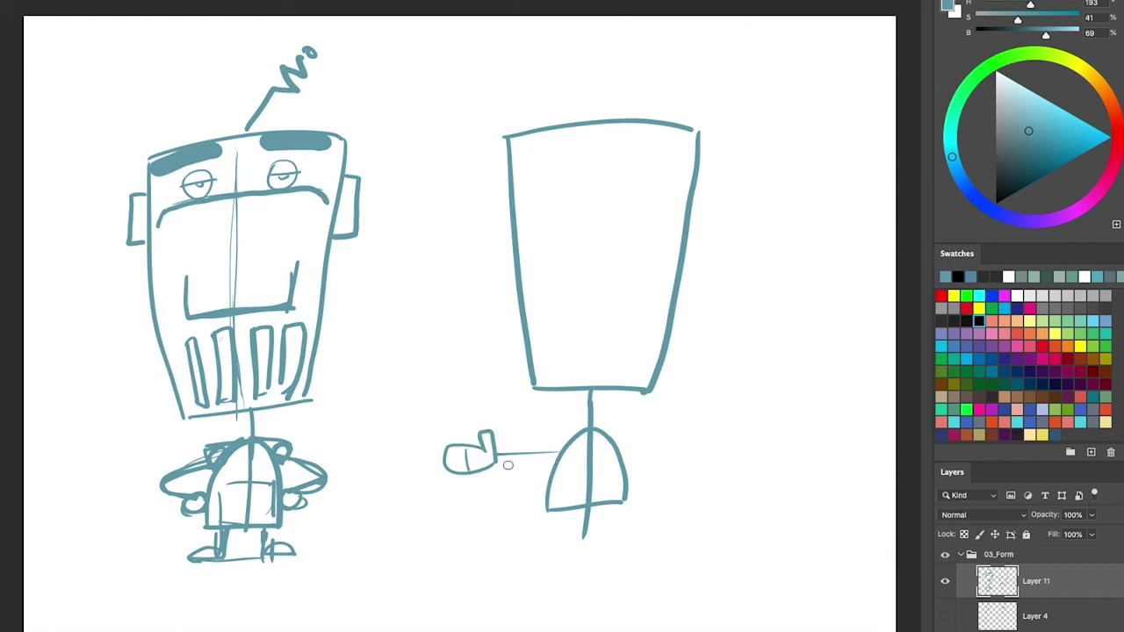
{"action": "mouse_move", "coordinate": [619, 452]}
{"action": "left_mouse_down"}
{"action": "mouse_move", "coordinate": [697, 444]}
{"action": "mouse_move", "coordinate": [707, 423]}
{"action": "mouse_move", "coordinate": [749, 432]}
{"action": "mouse_move", "coordinate": [737, 466]}
{"action": "mouse_move", "coordinate": [703, 449]}
{"action": "mouse_move", "coordinate": [739, 465]}
{"action": "left_mouse_up"}
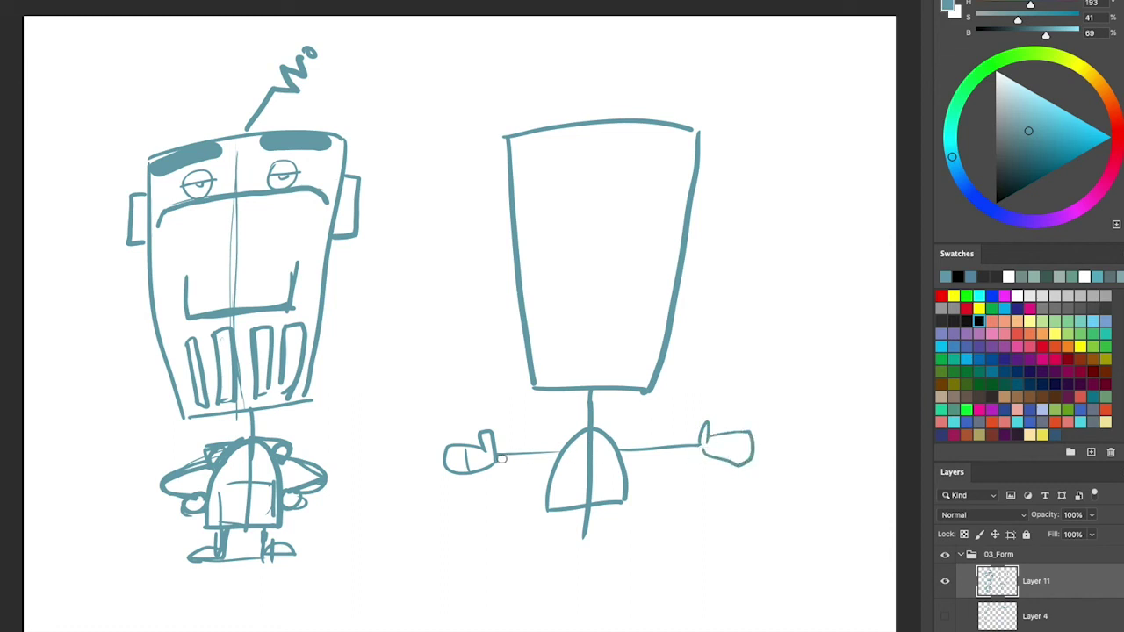
{"action": "left_click_drag", "start_coordinate": [494, 458], "coordinate": [556, 460]}
{"action": "left_click_drag", "start_coordinate": [626, 459], "coordinate": [699, 451]}
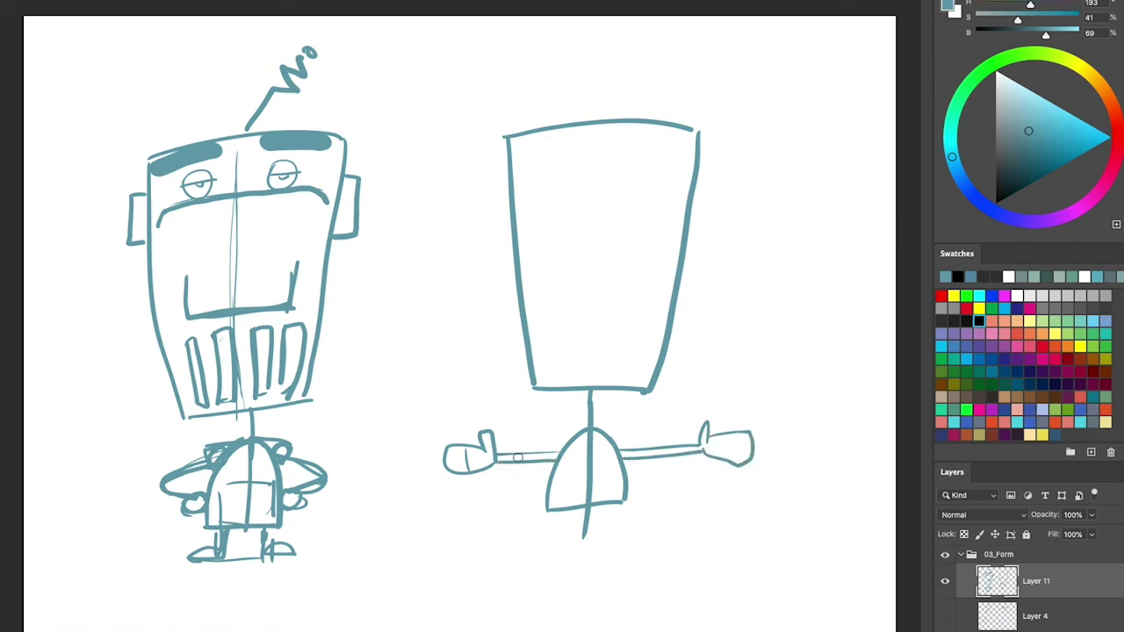
Divide both outstretched arms into segments with short cross strokes
{"action": "left_click_drag", "start_coordinate": [511, 452], "coordinate": [511, 459]}
{"action": "left_click_drag", "start_coordinate": [521, 452], "coordinate": [522, 459]}
{"action": "left_click_drag", "start_coordinate": [533, 452], "coordinate": [546, 459]}
{"action": "left_click_drag", "start_coordinate": [636, 451], "coordinate": [636, 459]}
{"action": "left_click_drag", "start_coordinate": [649, 450], "coordinate": [663, 457]}
{"action": "left_click_drag", "start_coordinate": [675, 448], "coordinate": [688, 455]}
Give the second figure short segmented legs with large feet, and draw a rounded panel on its torso
{"action": "mouse_move", "coordinate": [552, 510]}
{"action": "left_mouse_down"}
{"action": "mouse_move", "coordinate": [553, 536]}
{"action": "mouse_move", "coordinate": [561, 516]}
{"action": "left_mouse_up"}
{"action": "mouse_move", "coordinate": [552, 524]}
{"action": "left_mouse_down"}
{"action": "mouse_move", "coordinate": [615, 536]}
{"action": "mouse_move", "coordinate": [614, 520]}
{"action": "mouse_move", "coordinate": [614, 530]}
{"action": "mouse_move", "coordinate": [508, 548]}
{"action": "mouse_move", "coordinate": [632, 529]}
{"action": "mouse_move", "coordinate": [655, 539]}
{"action": "mouse_move", "coordinate": [607, 538]}
{"action": "left_mouse_up"}
{"action": "mouse_move", "coordinate": [585, 460]}
{"action": "left_mouse_down"}
{"action": "mouse_move", "coordinate": [564, 489]}
{"action": "mouse_move", "coordinate": [588, 461]}
{"action": "mouse_move", "coordinate": [614, 470]}
{"action": "mouse_move", "coordinate": [562, 498]}
{"action": "left_mouse_up"}
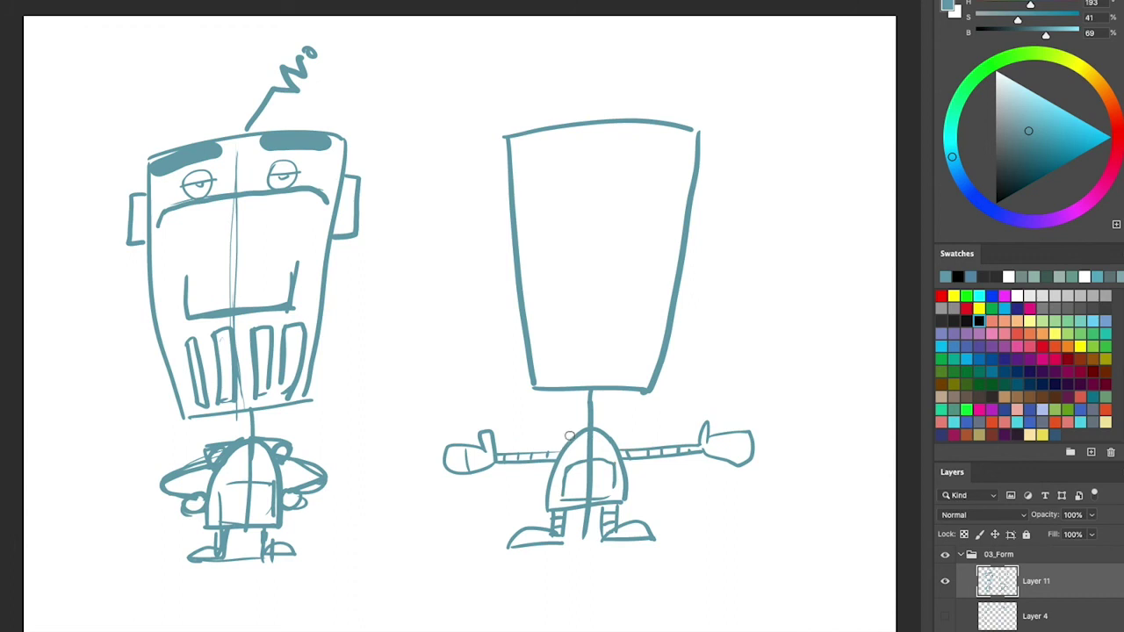
Add round shoulder joints, a thicker neck and bracket-shaped ears to the second robot figure
{"action": "mouse_move", "coordinate": [551, 445]}
{"action": "left_mouse_down"}
{"action": "mouse_move", "coordinate": [623, 428]}
{"action": "mouse_move", "coordinate": [634, 446]}
{"action": "left_mouse_up"}
{"action": "left_click_drag", "start_coordinate": [584, 394], "coordinate": [585, 430]}
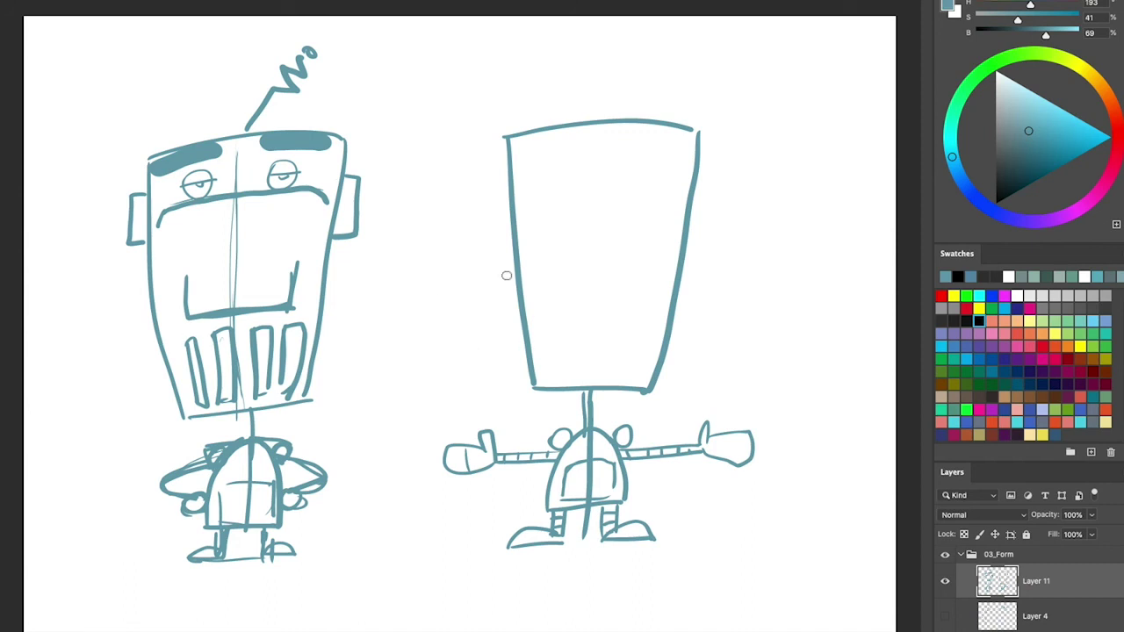
{"action": "mouse_move", "coordinate": [507, 176]}
{"action": "left_mouse_down"}
{"action": "mouse_move", "coordinate": [494, 176]}
{"action": "mouse_move", "coordinate": [508, 230]}
{"action": "left_mouse_up"}
{"action": "mouse_move", "coordinate": [699, 170]}
{"action": "left_mouse_down"}
{"action": "mouse_move", "coordinate": [713, 227]}
{"action": "mouse_move", "coordinate": [695, 232]}
{"action": "mouse_move", "coordinate": [661, 197]}
{"action": "left_mouse_up"}
Adjust the brush size and draw two thick hatched eyebrows along the top of the second figure's head
{"action": "right_click", "coordinate": [544, 144]}
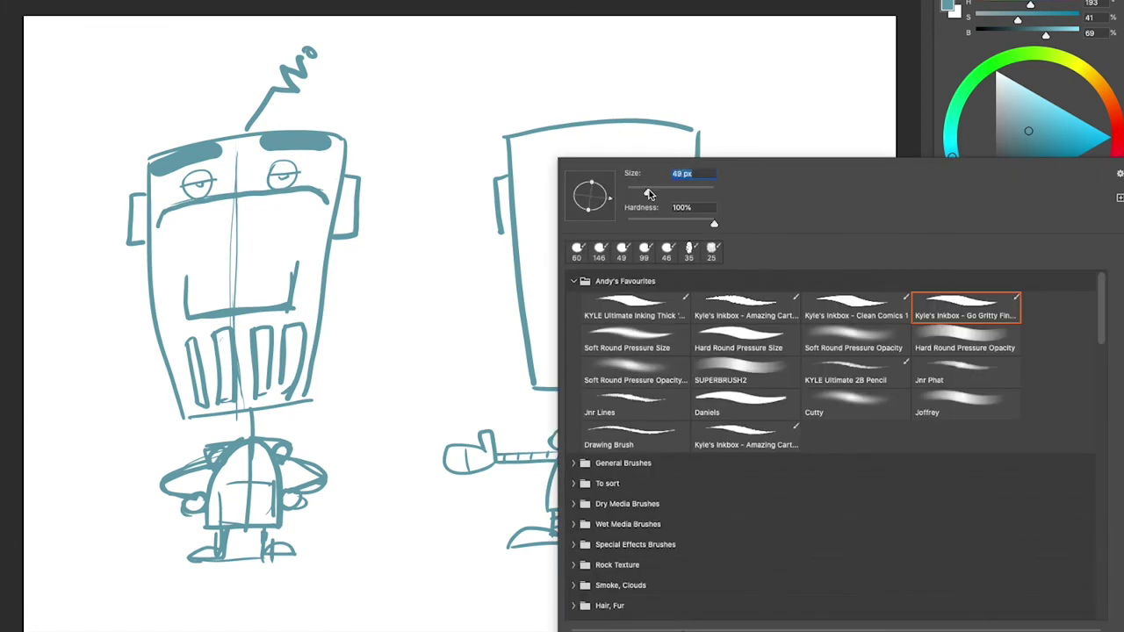
{"action": "left_click", "coordinate": [706, 87]}
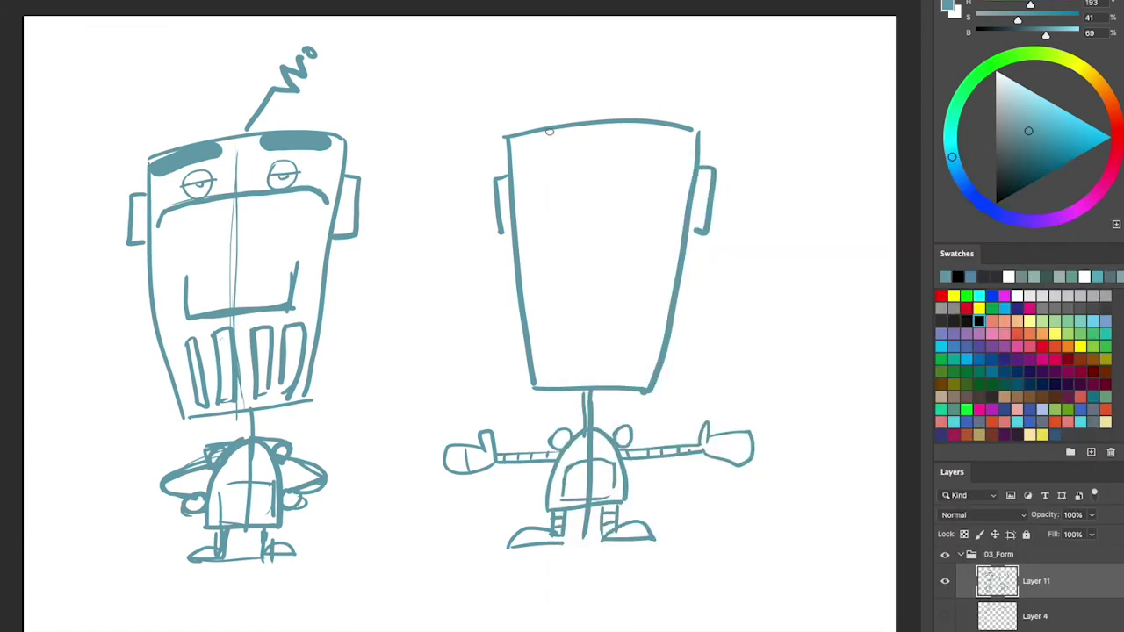
{"action": "mouse_move", "coordinate": [528, 137]}
{"action": "left_mouse_down"}
{"action": "mouse_move", "coordinate": [562, 147]}
{"action": "mouse_move", "coordinate": [578, 130]}
{"action": "mouse_move", "coordinate": [523, 135]}
{"action": "left_mouse_up"}
{"action": "mouse_move", "coordinate": [631, 129]}
{"action": "left_mouse_down"}
{"action": "mouse_move", "coordinate": [678, 149]}
{"action": "mouse_move", "coordinate": [680, 130]}
{"action": "mouse_move", "coordinate": [634, 130]}
{"action": "left_mouse_up"}
{"action": "mouse_move", "coordinate": [518, 140]}
{"action": "left_mouse_down"}
{"action": "mouse_move", "coordinate": [558, 130]}
{"action": "mouse_move", "coordinate": [553, 143]}
{"action": "mouse_move", "coordinate": [641, 130]}
{"action": "mouse_move", "coordinate": [639, 145]}
{"action": "mouse_move", "coordinate": [691, 139]}
{"action": "mouse_move", "coordinate": [620, 142]}
{"action": "mouse_move", "coordinate": [677, 145]}
{"action": "left_mouse_up"}
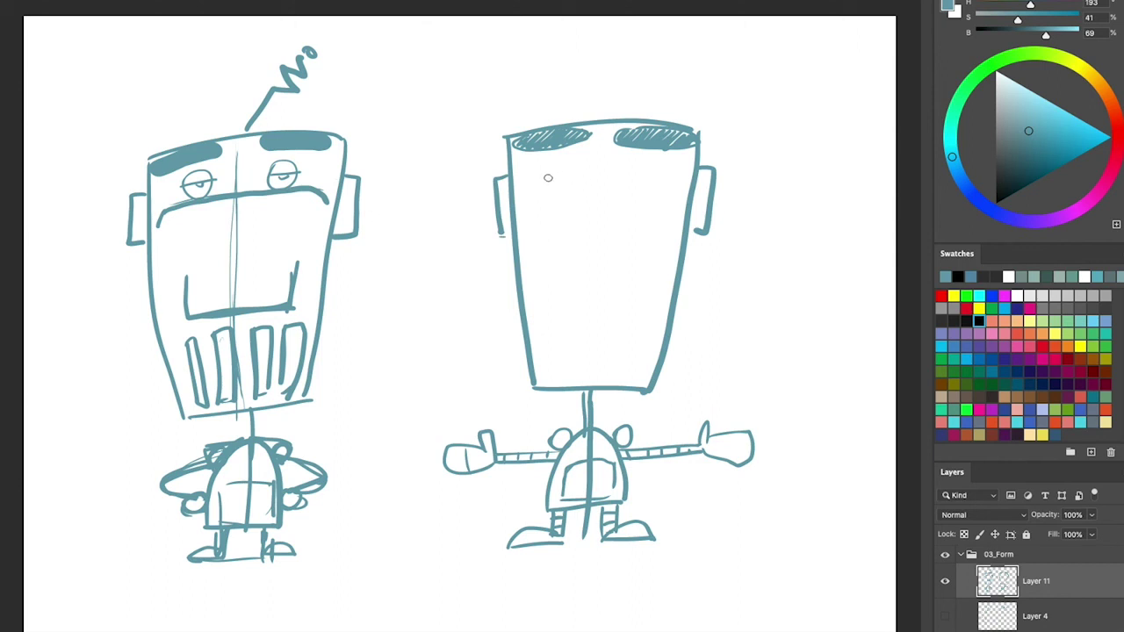
Complete the second head with round eyes, small pupils and a wide smile, topped by a zigzag antenna with a small ball tip
{"action": "left_click_drag", "start_coordinate": [548, 177], "coordinate": [560, 167]}
{"action": "left_click_drag", "start_coordinate": [636, 171], "coordinate": [643, 168]}
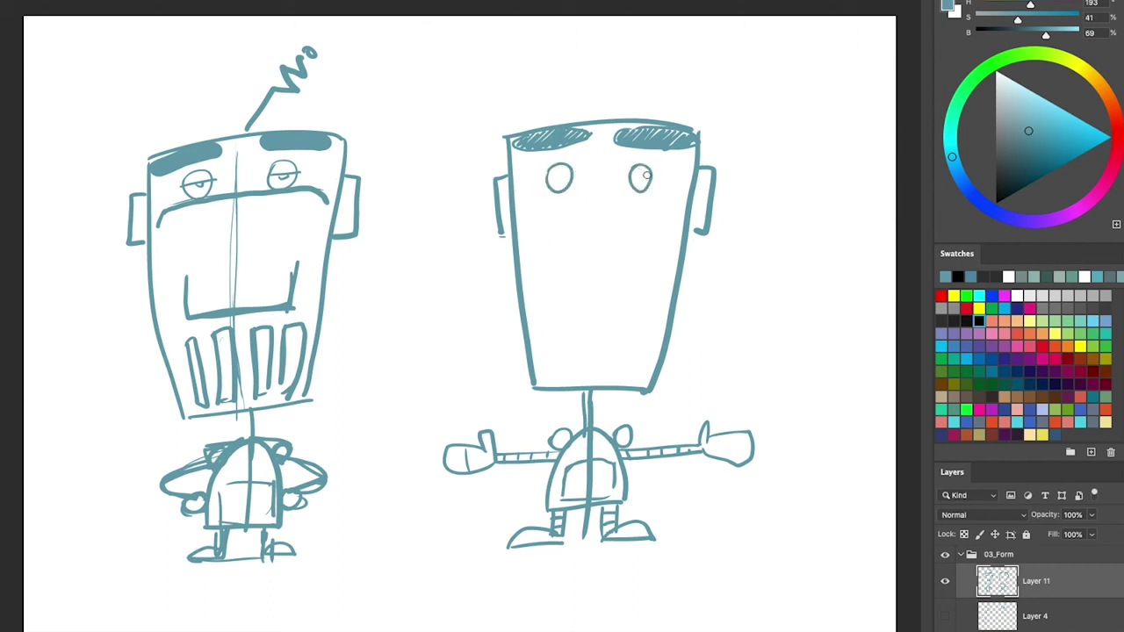
{"action": "mouse_move", "coordinate": [531, 203]}
{"action": "left_mouse_down"}
{"action": "mouse_move", "coordinate": [584, 213]}
{"action": "mouse_move", "coordinate": [677, 195]}
{"action": "left_mouse_up"}
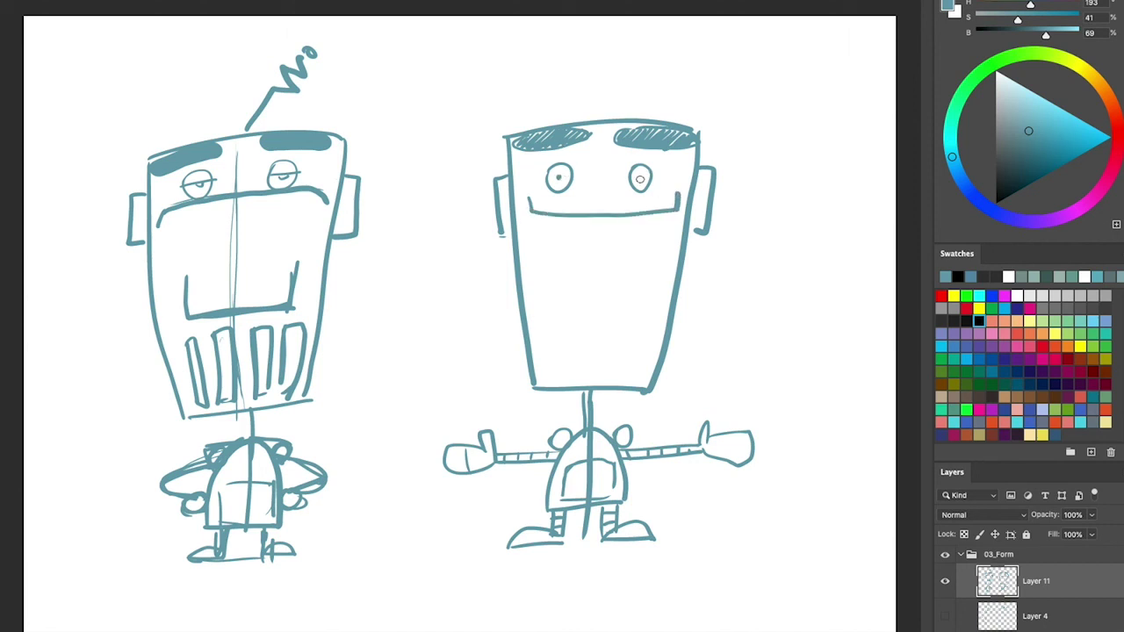
{"action": "left_click_drag", "start_coordinate": [660, 50], "coordinate": [627, 114]}
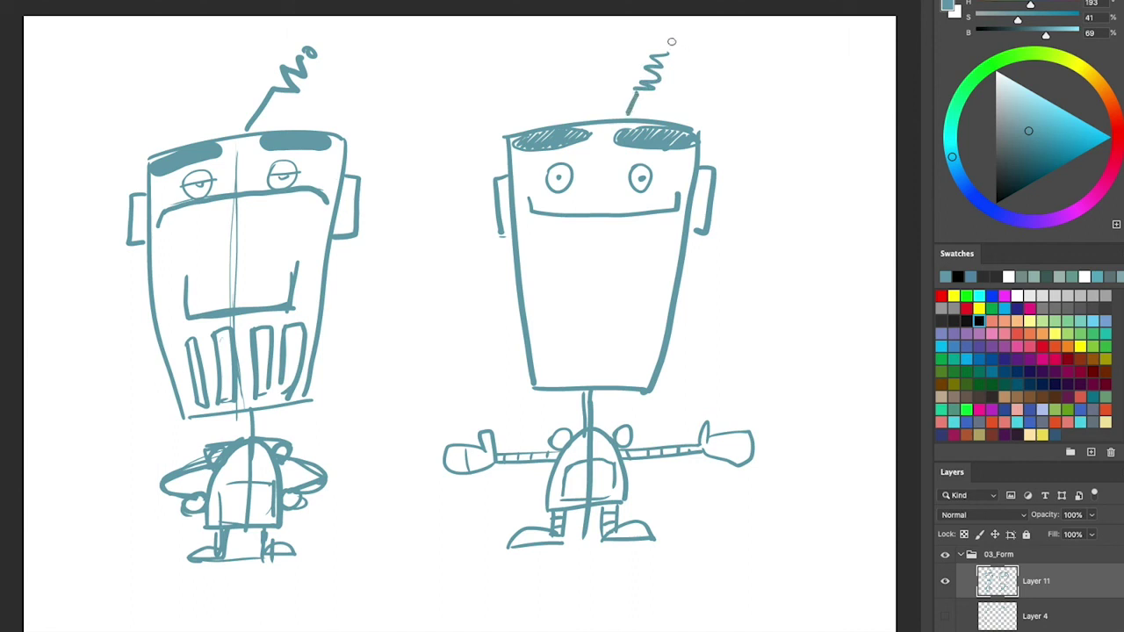
{"action": "left_click_drag", "start_coordinate": [671, 42], "coordinate": [674, 44]}
Collapse and hide the 03_Form group, and create a new empty layer above it
{"action": "left_click", "coordinate": [961, 555]}
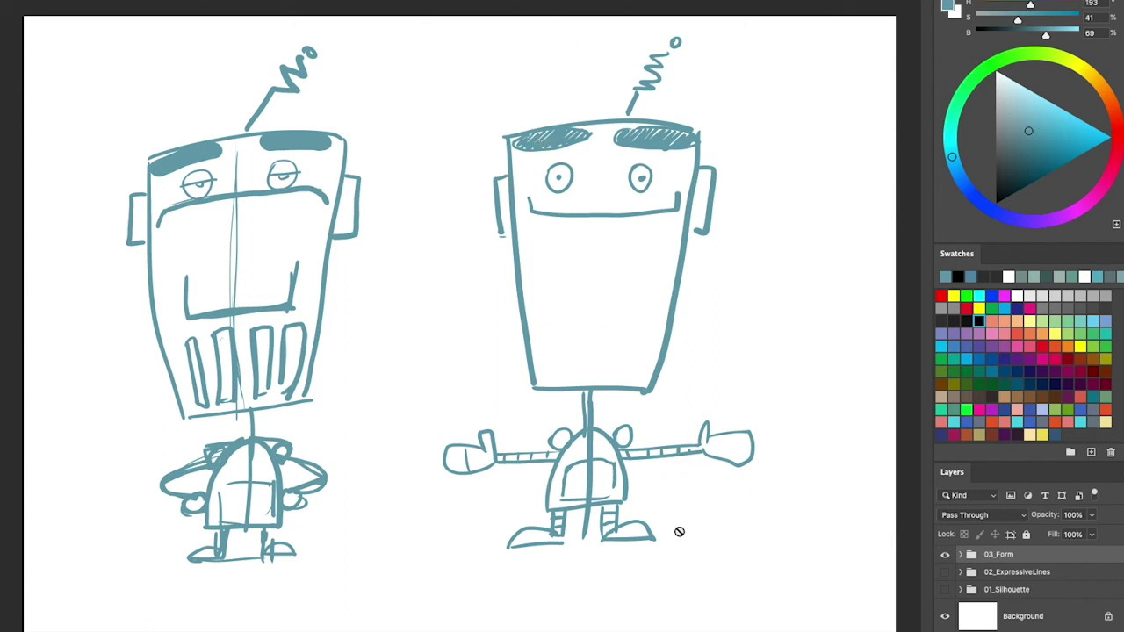
{"action": "left_click", "coordinate": [945, 554]}
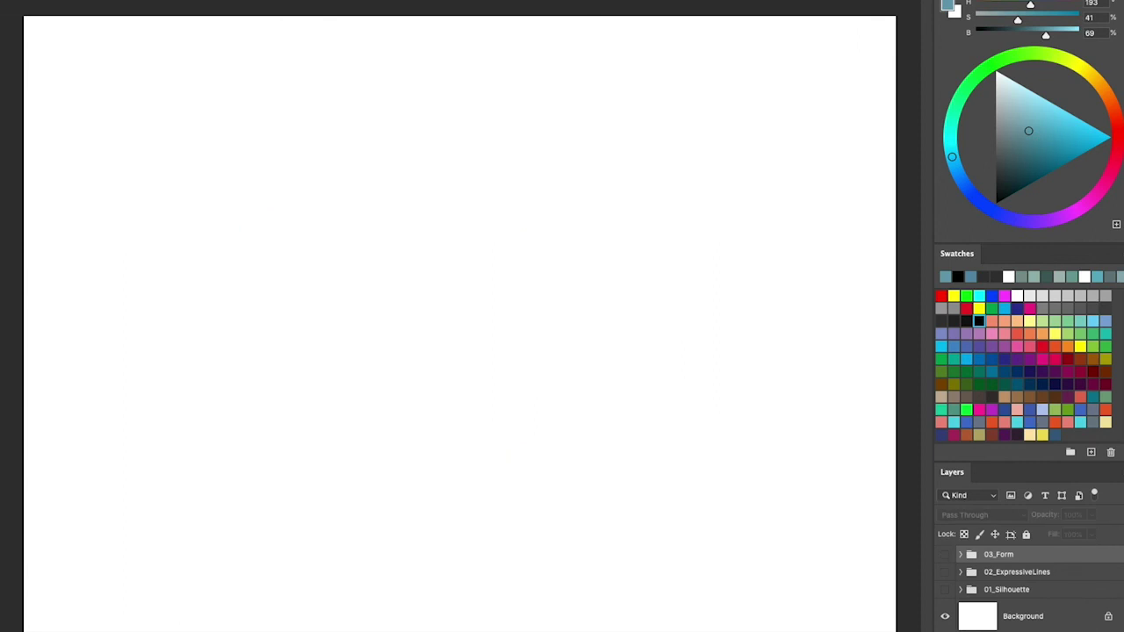
{"action": "key", "text": "ctrl+shift+alt+n"}
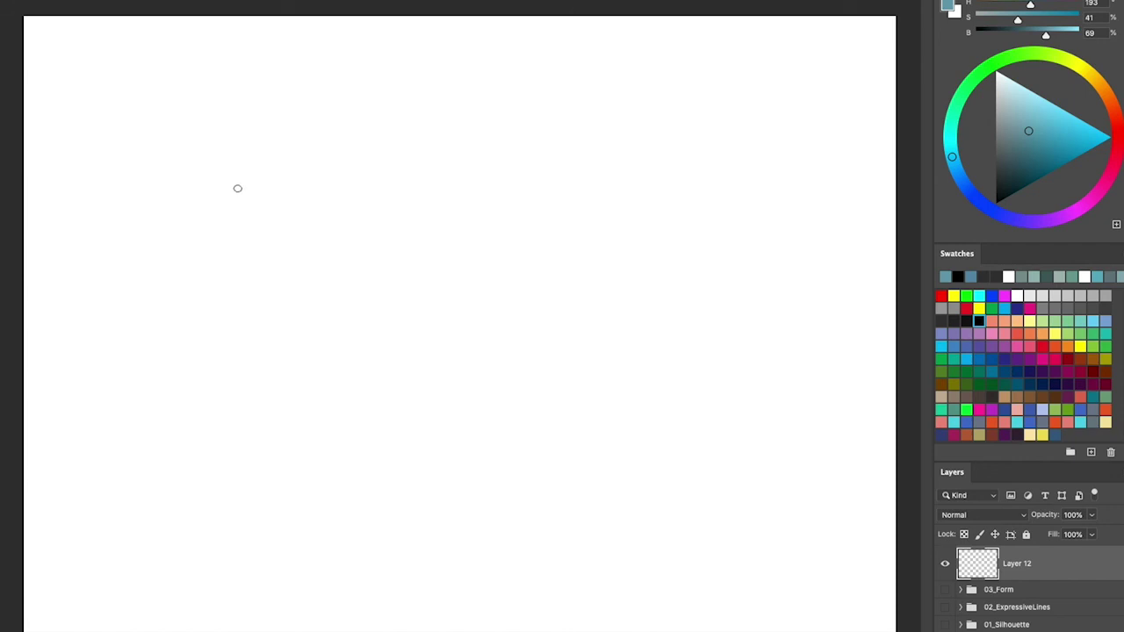
Draw a stick figure with a round head, single-line body, small feet, dot-like eyes and a big open smile
{"action": "left_click_drag", "start_coordinate": [232, 150], "coordinate": [233, 190]}
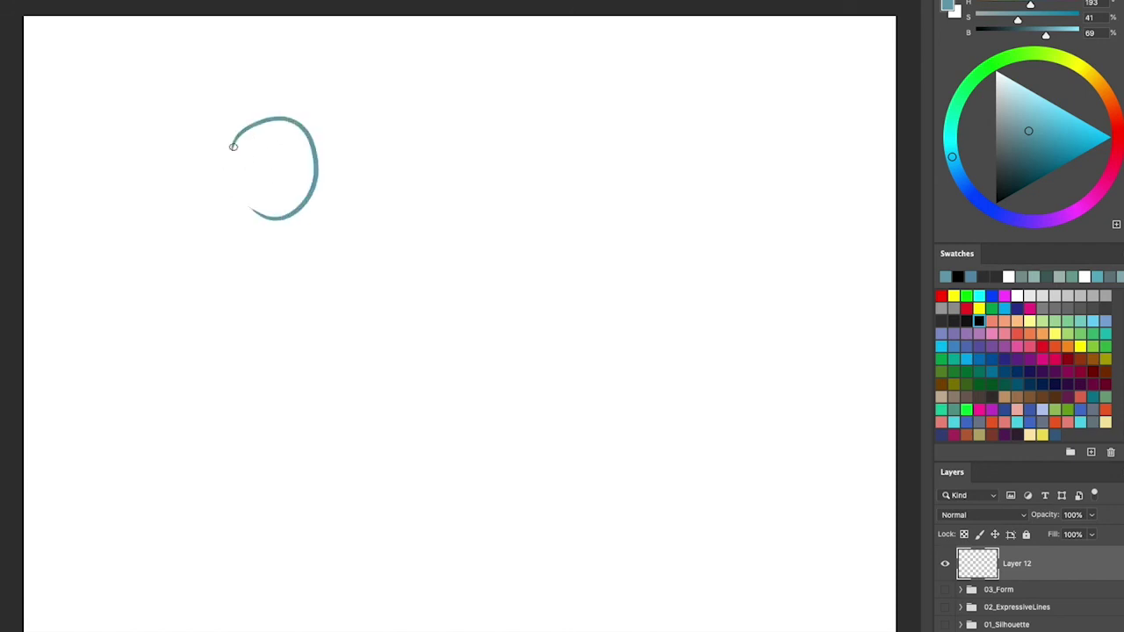
{"action": "left_click_drag", "start_coordinate": [233, 147], "coordinate": [299, 213]}
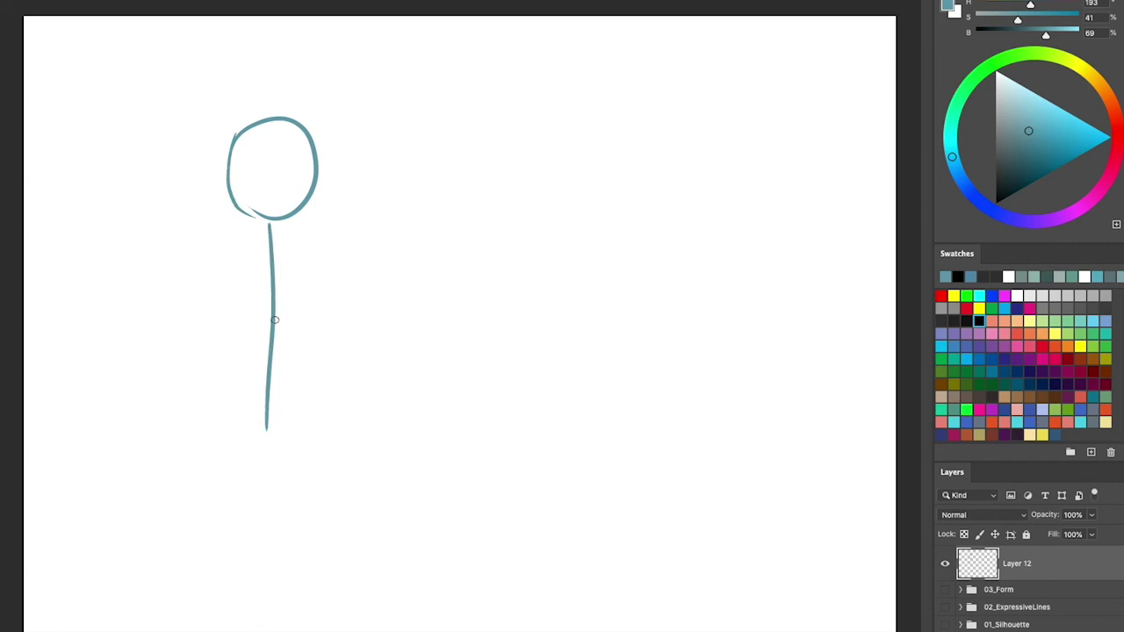
{"action": "left_click_drag", "start_coordinate": [260, 431], "coordinate": [284, 440]}
{"action": "left_click_drag", "start_coordinate": [249, 176], "coordinate": [309, 170]}
{"action": "left_click_drag", "start_coordinate": [255, 144], "coordinate": [291, 136]}
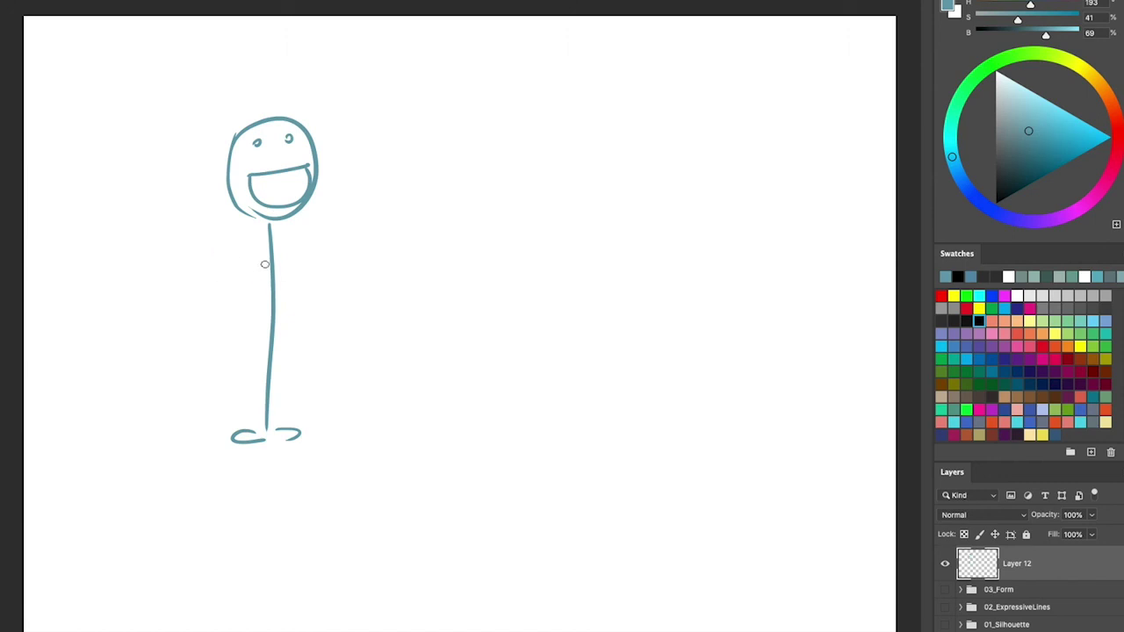
Give the stick figure one arm bent with its hand on the hip and the other raised in a wave
{"action": "mouse_move", "coordinate": [266, 262]}
{"action": "left_mouse_down"}
{"action": "mouse_move", "coordinate": [205, 283]}
{"action": "mouse_move", "coordinate": [255, 338]}
{"action": "left_mouse_up"}
{"action": "mouse_move", "coordinate": [283, 255]}
{"action": "left_mouse_down"}
{"action": "mouse_move", "coordinate": [379, 135]}
{"action": "mouse_move", "coordinate": [399, 132]}
{"action": "mouse_move", "coordinate": [384, 139]}
{"action": "left_mouse_up"}
{"action": "left_click_drag", "start_coordinate": [255, 333], "coordinate": [249, 344]}
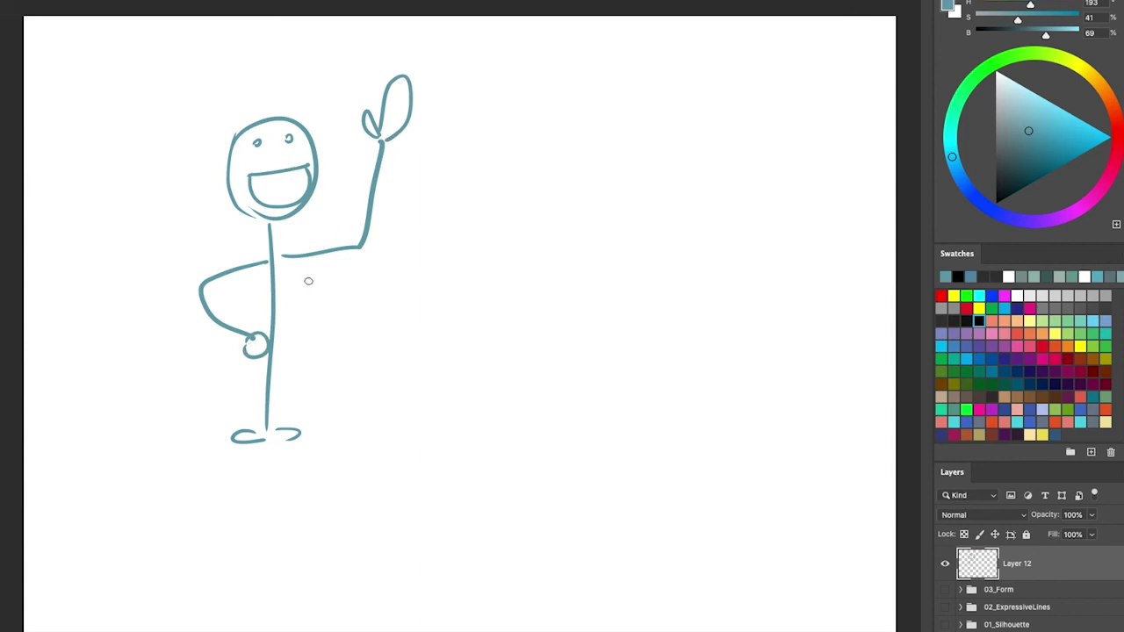
Write "Hi" beside the waving hand and enclose it in a speech bubble with a tail leading to the mouth
{"action": "mouse_move", "coordinate": [458, 95]}
{"action": "left_mouse_down"}
{"action": "mouse_move", "coordinate": [452, 142]}
{"action": "mouse_move", "coordinate": [475, 118]}
{"action": "left_mouse_up"}
{"action": "mouse_move", "coordinate": [483, 89]}
{"action": "left_mouse_down"}
{"action": "mouse_move", "coordinate": [480, 136]}
{"action": "mouse_move", "coordinate": [501, 134]}
{"action": "left_mouse_up"}
{"action": "left_click", "coordinate": [507, 107]}
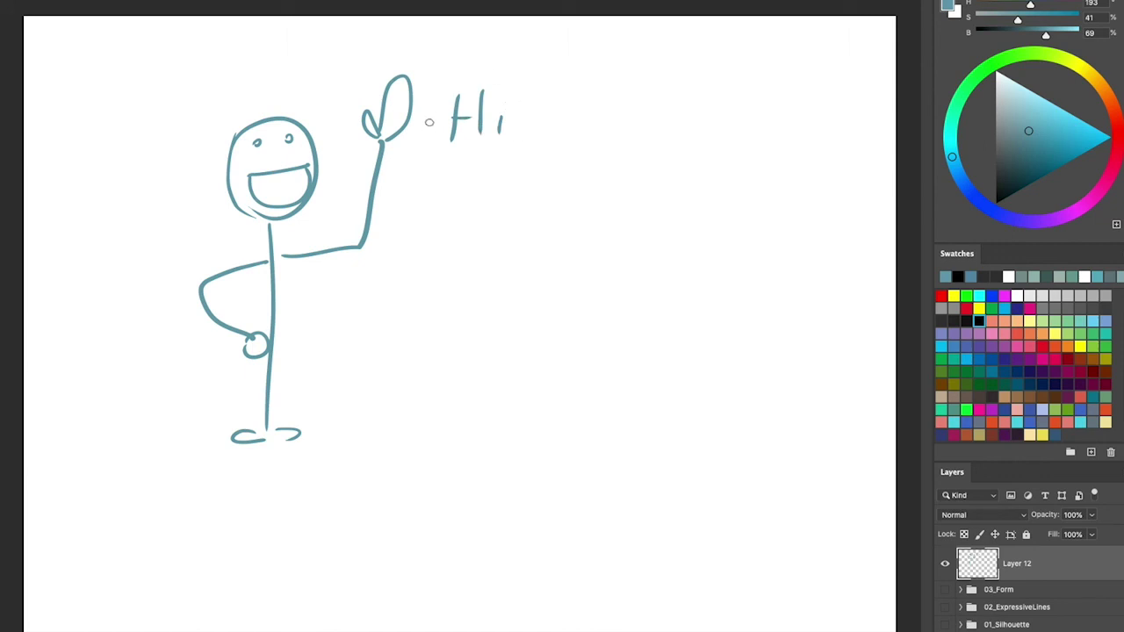
{"action": "mouse_move", "coordinate": [430, 122]}
{"action": "left_mouse_down"}
{"action": "mouse_move", "coordinate": [490, 158]}
{"action": "mouse_move", "coordinate": [315, 181]}
{"action": "mouse_move", "coordinate": [450, 153]}
{"action": "left_mouse_up"}
{"action": "left_click", "coordinate": [505, 97]}
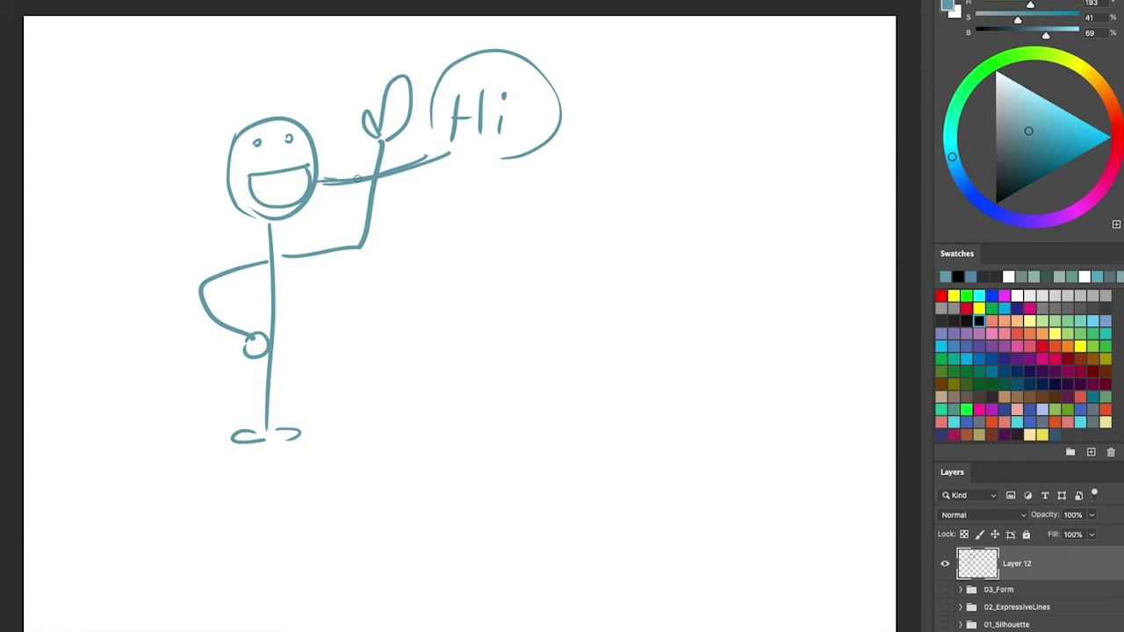
{"action": "mouse_move", "coordinate": [339, 174]}
{"action": "left_mouse_down"}
{"action": "mouse_move", "coordinate": [451, 154]}
{"action": "mouse_move", "coordinate": [466, 135]}
{"action": "mouse_move", "coordinate": [428, 152]}
{"action": "mouse_move", "coordinate": [454, 149]}
{"action": "mouse_move", "coordinate": [462, 165]}
{"action": "mouse_move", "coordinate": [520, 155]}
{"action": "left_mouse_up"}
Handwrite the artist's social media handle beside the stick figure with "insta" beneath it, underlining both
{"action": "mouse_move", "coordinate": [387, 318]}
{"action": "left_mouse_down"}
{"action": "mouse_move", "coordinate": [393, 292]}
{"action": "mouse_move", "coordinate": [400, 343]}
{"action": "mouse_move", "coordinate": [448, 329]}
{"action": "left_mouse_up"}
{"action": "mouse_move", "coordinate": [458, 309]}
{"action": "left_mouse_down"}
{"action": "mouse_move", "coordinate": [497, 325]}
{"action": "mouse_move", "coordinate": [515, 287]}
{"action": "mouse_move", "coordinate": [542, 305]}
{"action": "mouse_move", "coordinate": [511, 358]}
{"action": "left_mouse_up"}
{"action": "mouse_move", "coordinate": [556, 309]}
{"action": "left_mouse_down"}
{"action": "mouse_move", "coordinate": [643, 318]}
{"action": "mouse_move", "coordinate": [663, 304]}
{"action": "mouse_move", "coordinate": [686, 317]}
{"action": "mouse_move", "coordinate": [739, 304]}
{"action": "mouse_move", "coordinate": [753, 315]}
{"action": "mouse_move", "coordinate": [760, 302]}
{"action": "mouse_move", "coordinate": [832, 308]}
{"action": "left_mouse_up"}
{"action": "left_click_drag", "start_coordinate": [448, 382], "coordinate": [735, 361]}
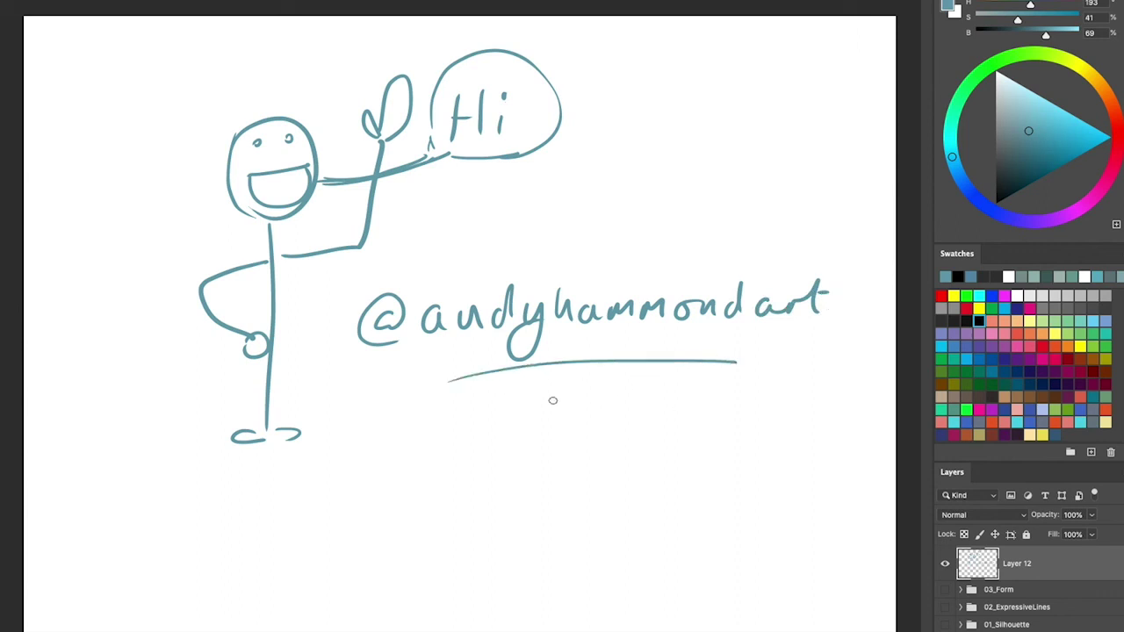
{"action": "mouse_move", "coordinate": [497, 410]}
{"action": "left_mouse_down"}
{"action": "mouse_move", "coordinate": [494, 433]}
{"action": "mouse_move", "coordinate": [583, 396]}
{"action": "mouse_move", "coordinate": [625, 429]}
{"action": "left_mouse_up"}
{"action": "left_click_drag", "start_coordinate": [523, 454], "coordinate": [610, 454]}
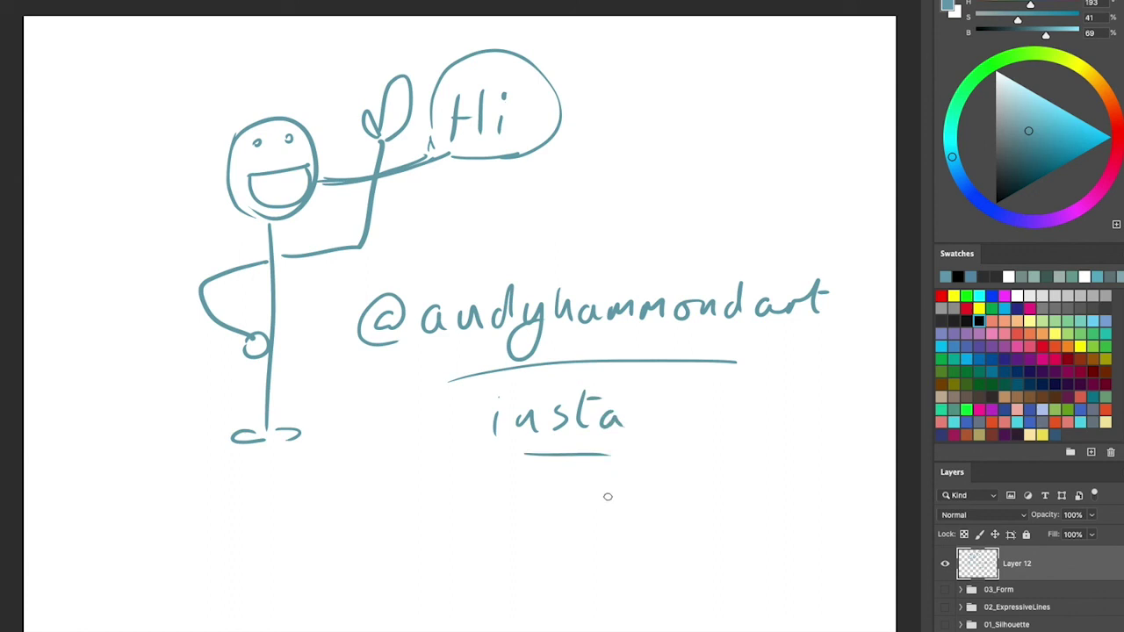